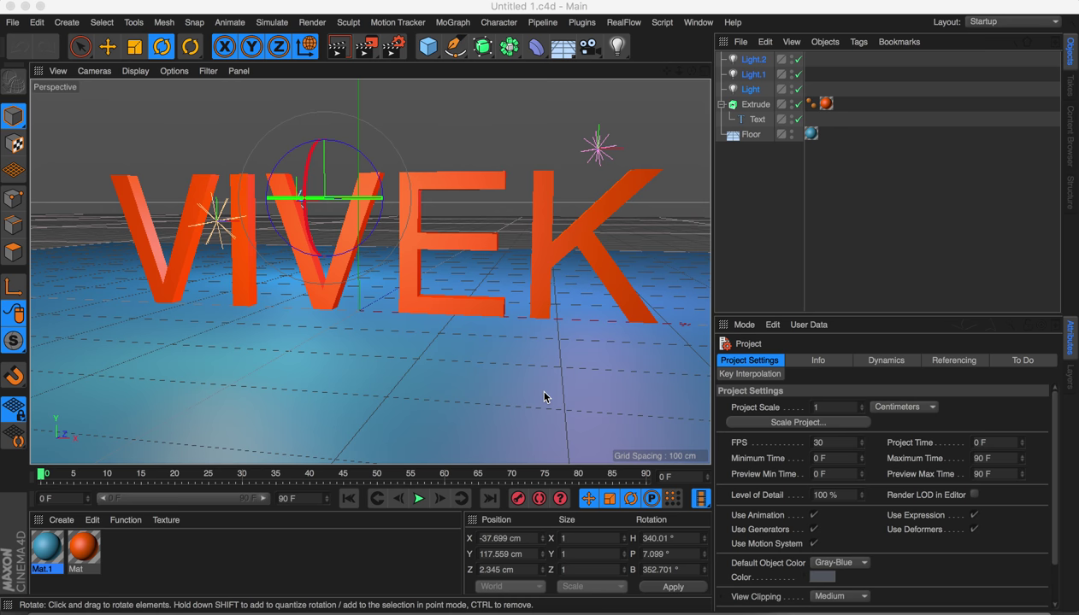
# Step: Render the lit 3D text scene to the Picture Viewer, then close the render window
pyautogui.keyDown('alt'); pyautogui.moveTo(538, 331); pyautogui.dragTo(561, 224); pyautogui.keyUp('alt')
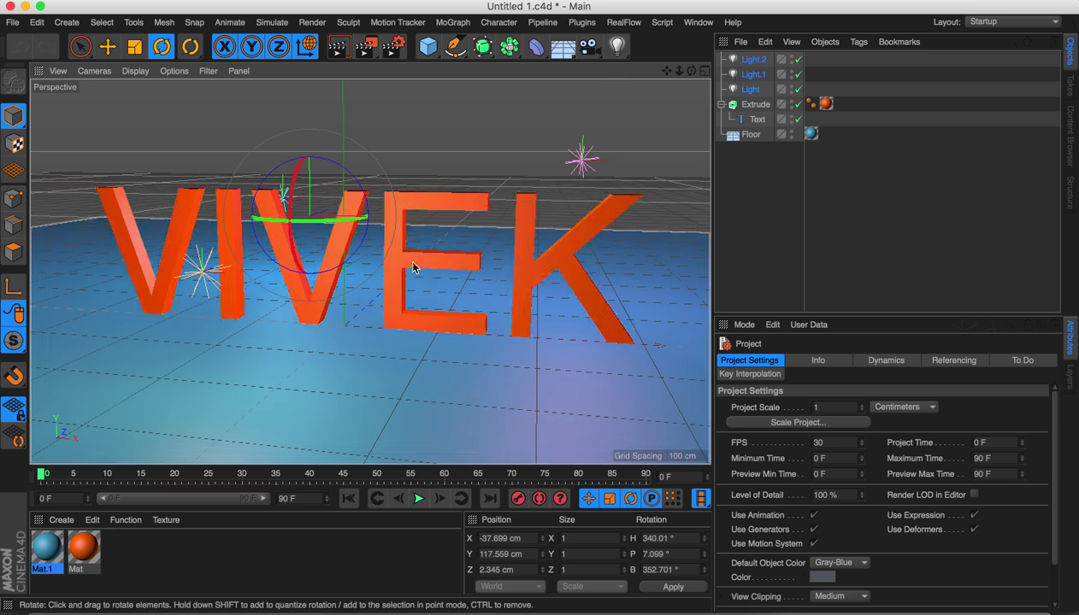
pyautogui.click(365, 47)
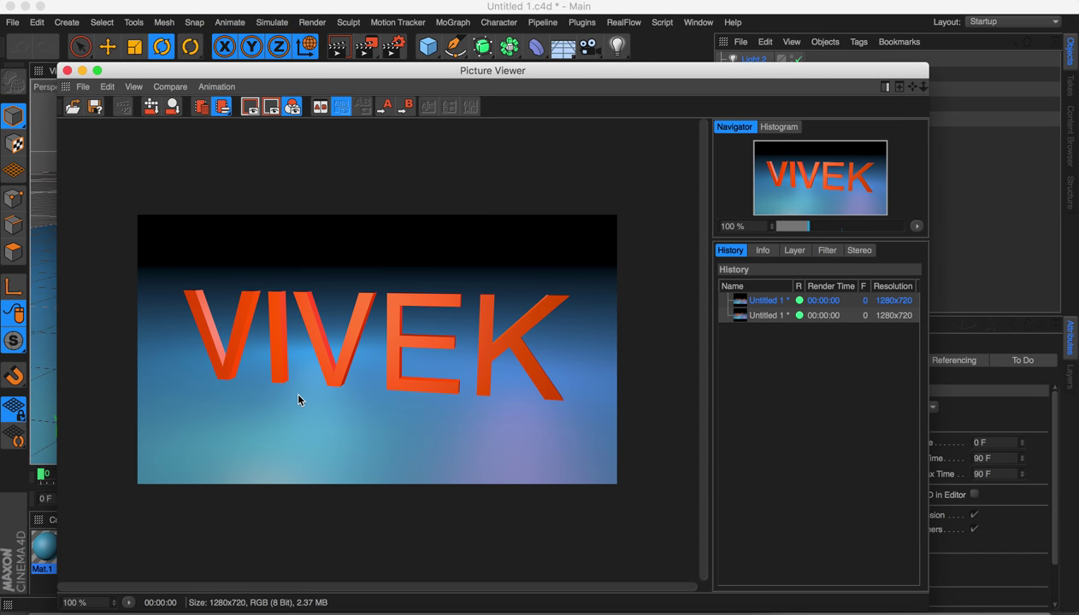
pyautogui.click(67, 71)
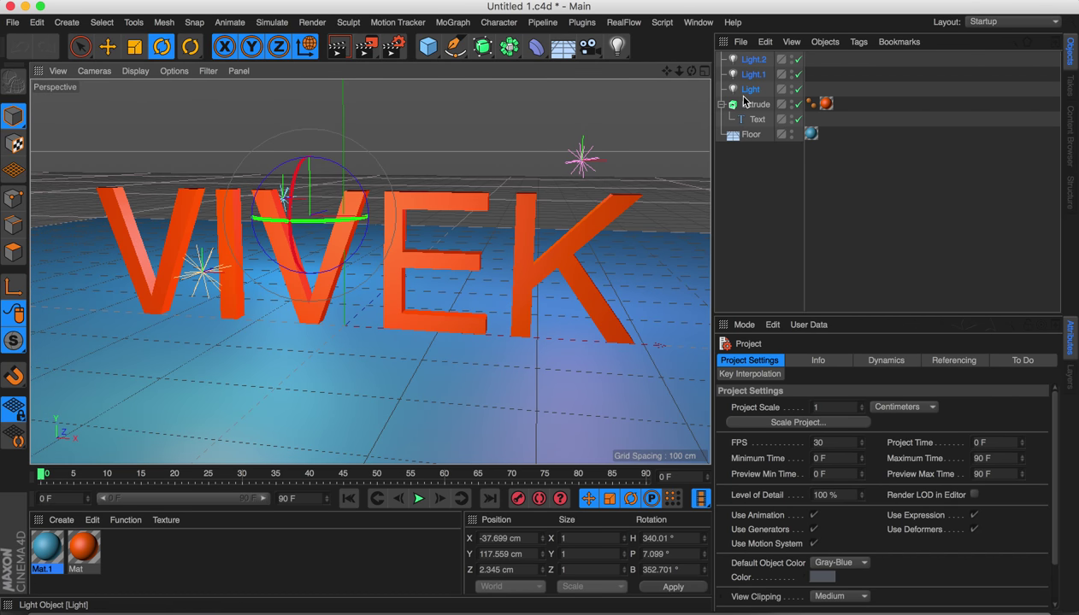
# Step: Set the shadow type of all three lights to Shadow Maps (Soft)
pyautogui.keyDown('alt'); pyautogui.moveTo(284, 354); pyautogui.dragTo(332, 351); pyautogui.keyUp('alt')
pyautogui.keyDown('shift'); pyautogui.click(754, 89); pyautogui.keyUp('shift')
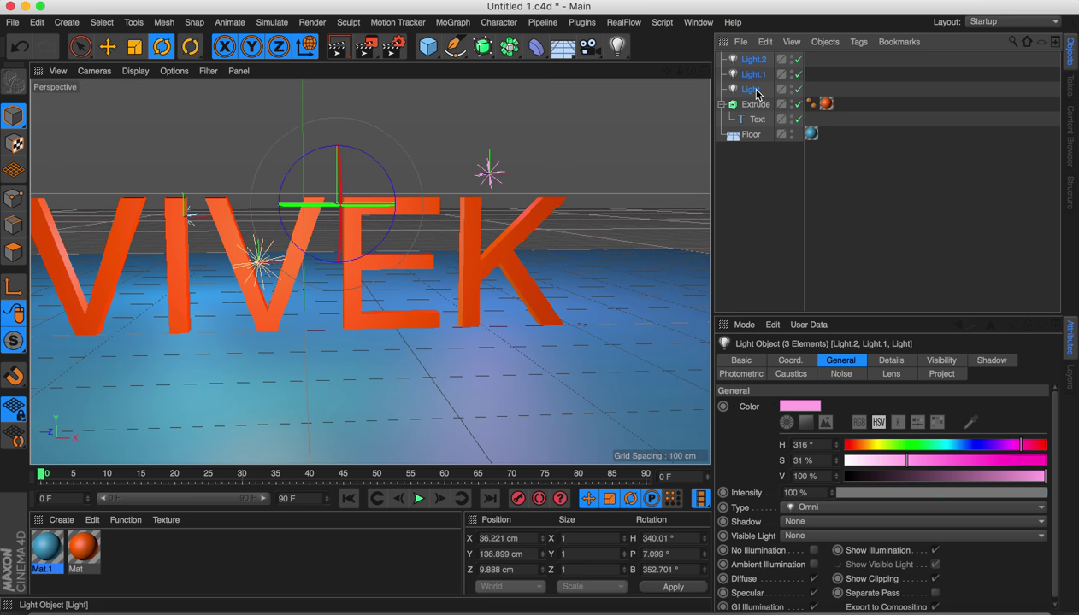
pyautogui.click(823, 525)
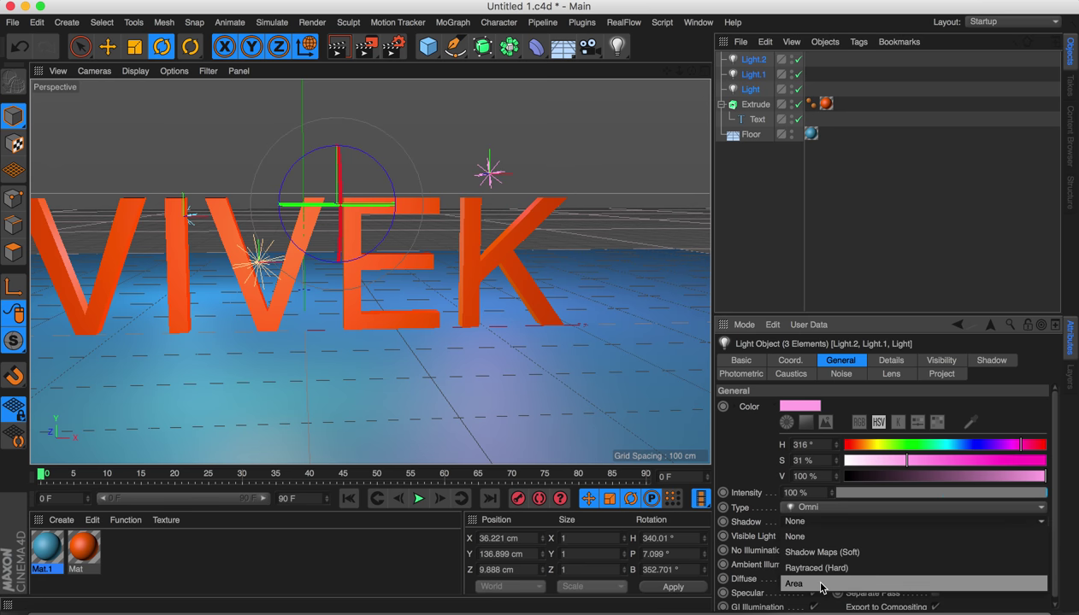
pyautogui.click(821, 544)
# Step: Render the scene from a higher angle to check the soft shadows, then close the render window
pyautogui.keyDown('alt'); pyautogui.moveTo(469, 363); pyautogui.dragTo(458, 320); pyautogui.keyUp('alt')
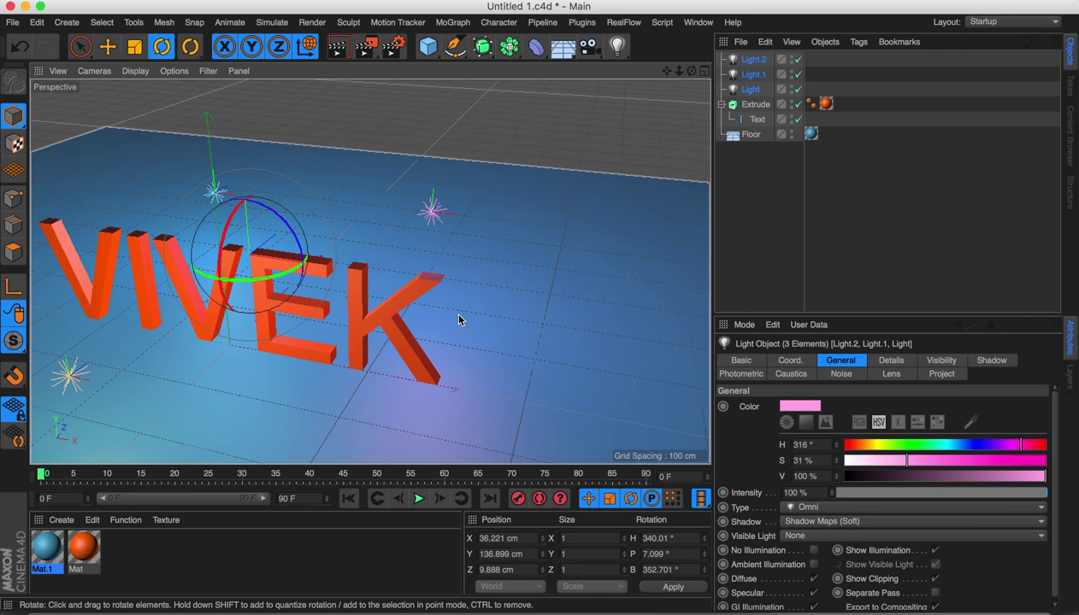
pyautogui.click(366, 46)
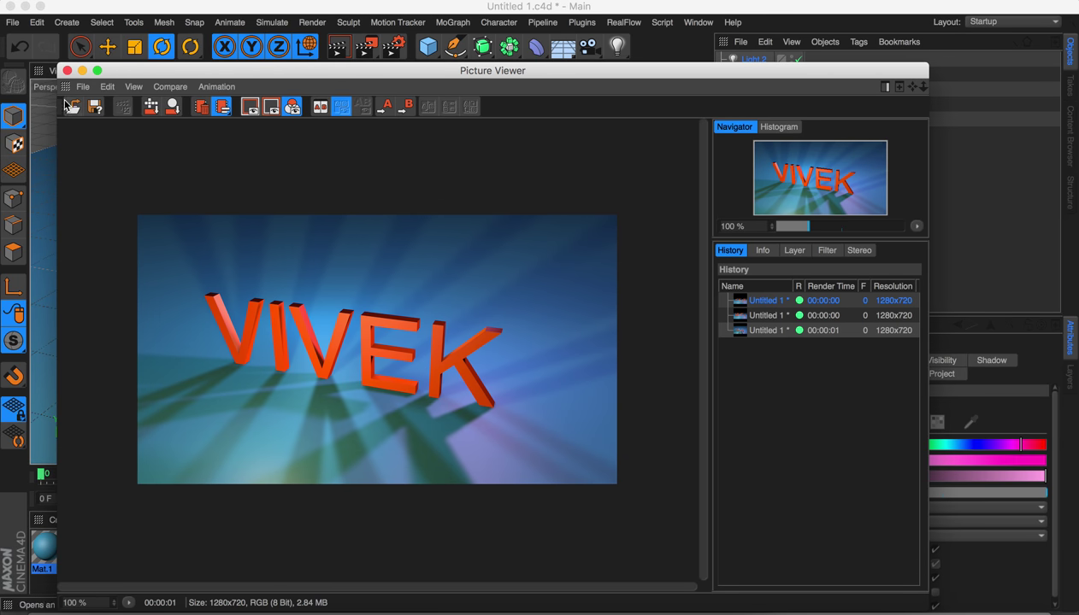
pyautogui.click(67, 71)
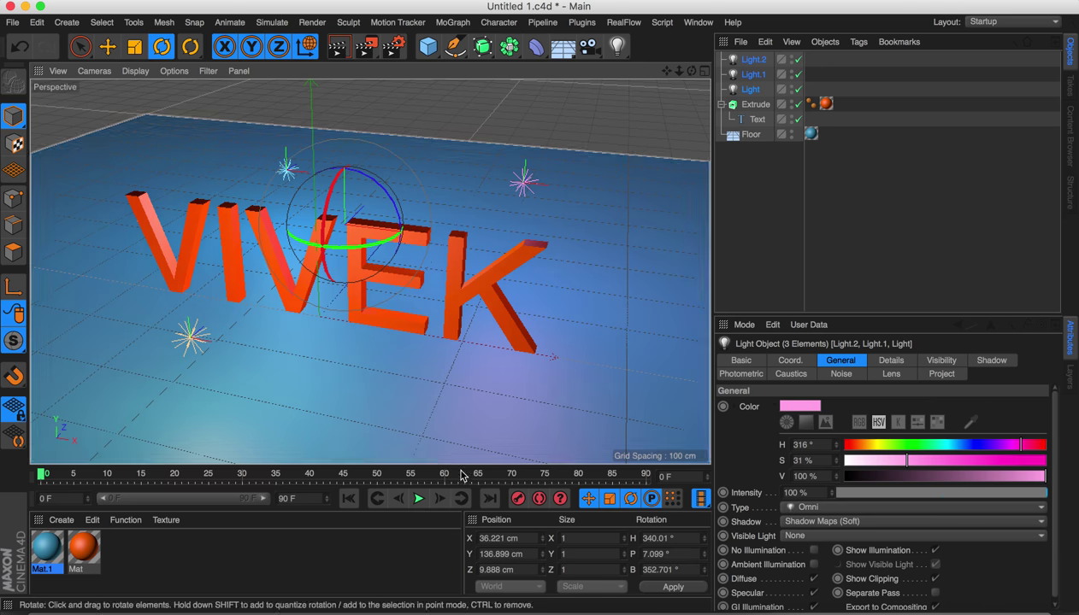
pyautogui.keyDown('alt'); pyautogui.moveTo(513, 410); pyautogui.dragTo(506, 379); pyautogui.keyUp('alt')
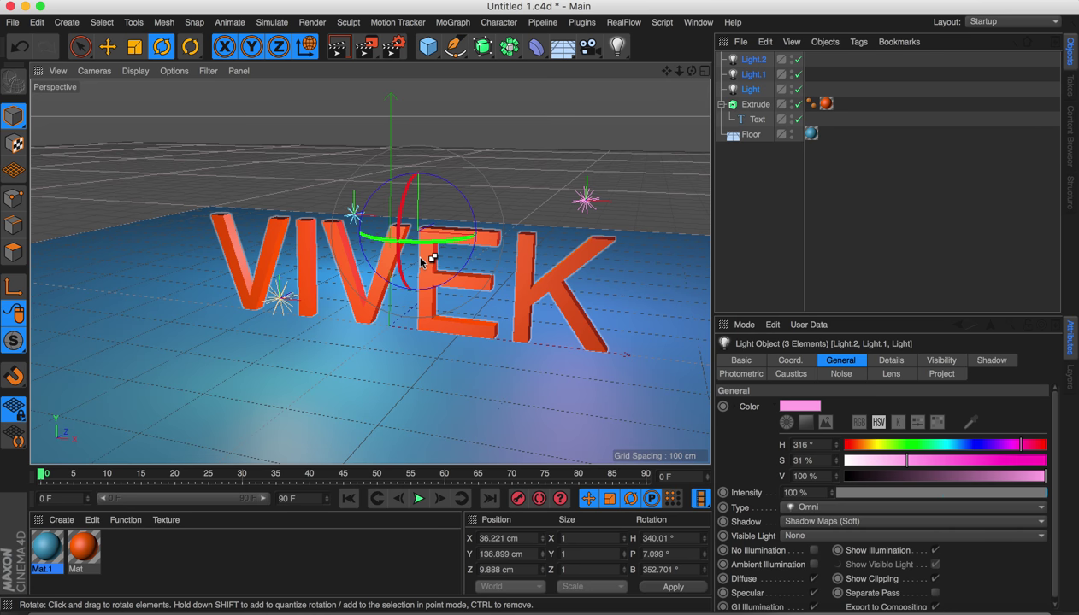
# Step: Create a new project and add a Floor object to the empty scene
pyautogui.click(12, 23)
pyautogui.click(34, 45)
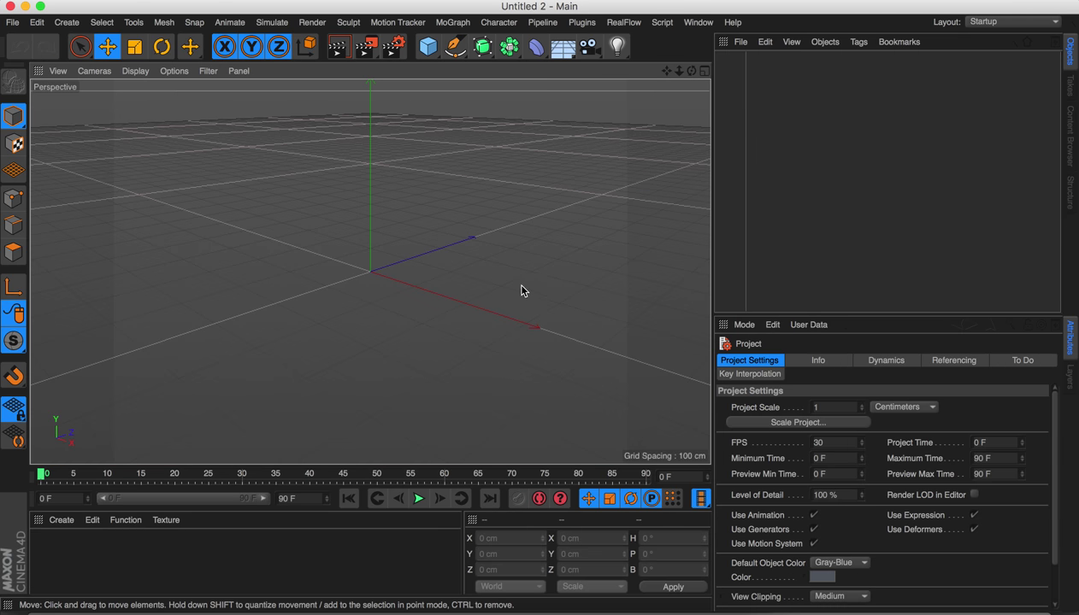
pyautogui.keyDown('alt'); pyautogui.moveTo(426, 272); pyautogui.dragTo(427, 295); pyautogui.keyUp('alt')
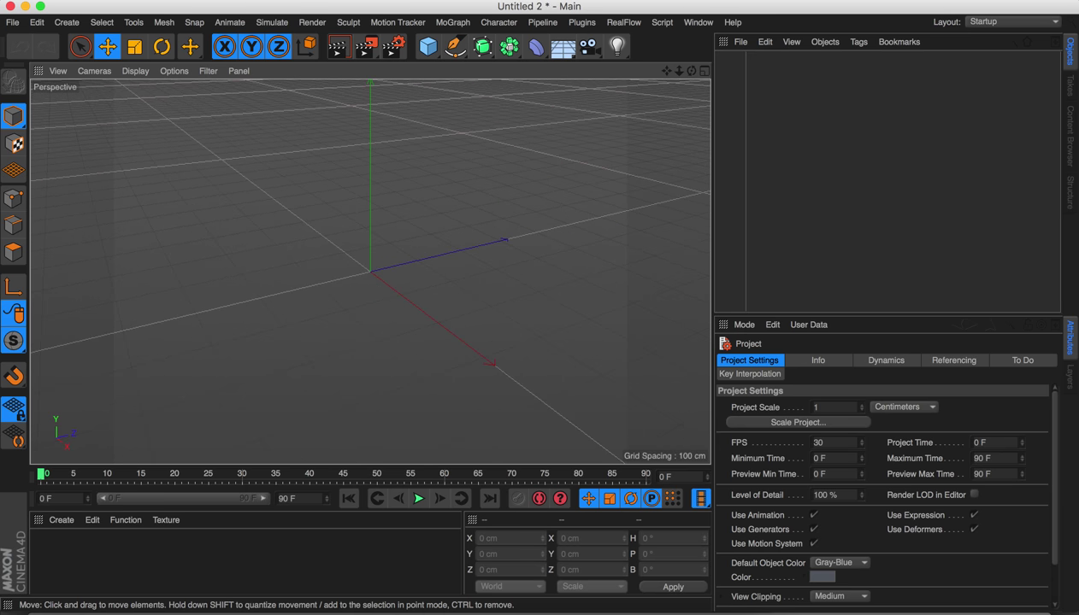
pyautogui.click(429, 53)
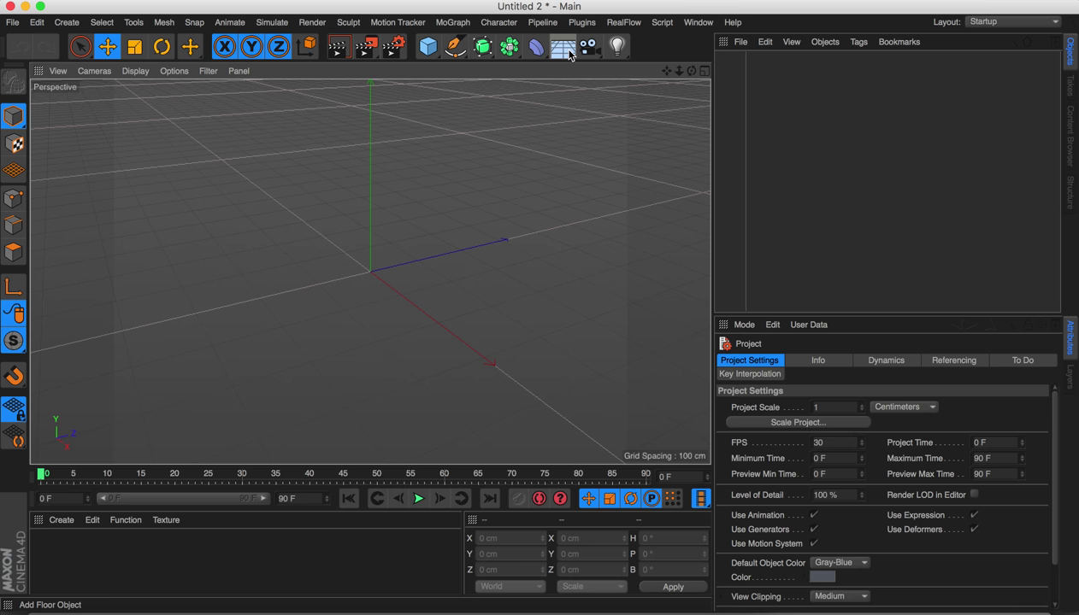
pyautogui.moveTo(570, 54); pyautogui.dragTo(590, 71)
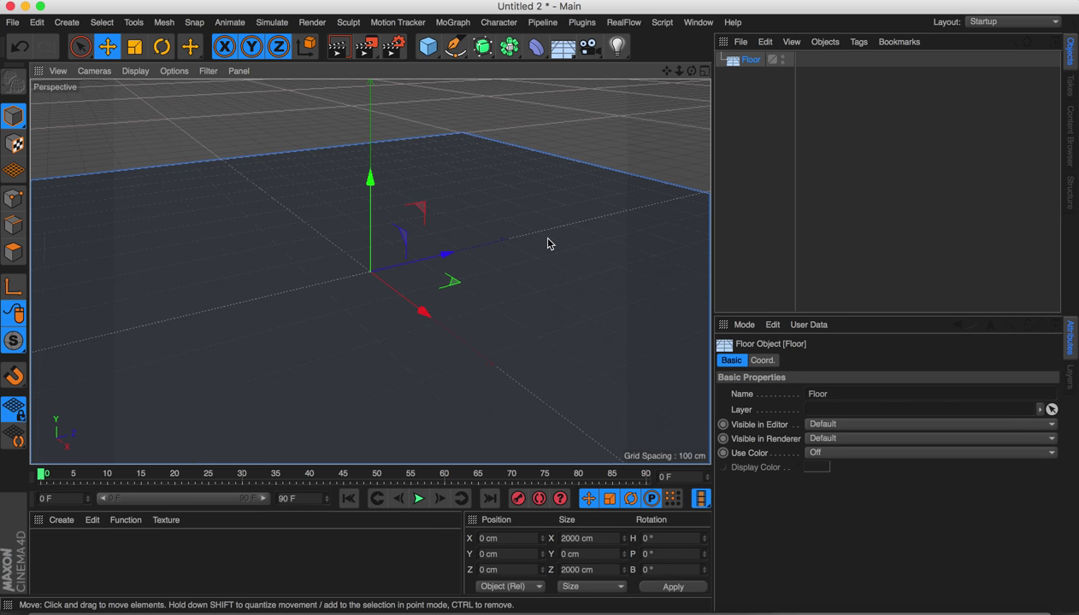
# Step: Add a Text spline to the scene and set its text to "studio NIRAM"
pyautogui.moveTo(549, 243)
pyautogui.keyDown('alt'); pyautogui.mouseDown()
pyautogui.moveTo(646, 224)
pyautogui.moveTo(506, 186)
pyautogui.moveTo(527, 212)
pyautogui.moveTo(493, 245)
pyautogui.moveTo(534, 229)
pyautogui.mouseUp(); pyautogui.keyUp('alt')
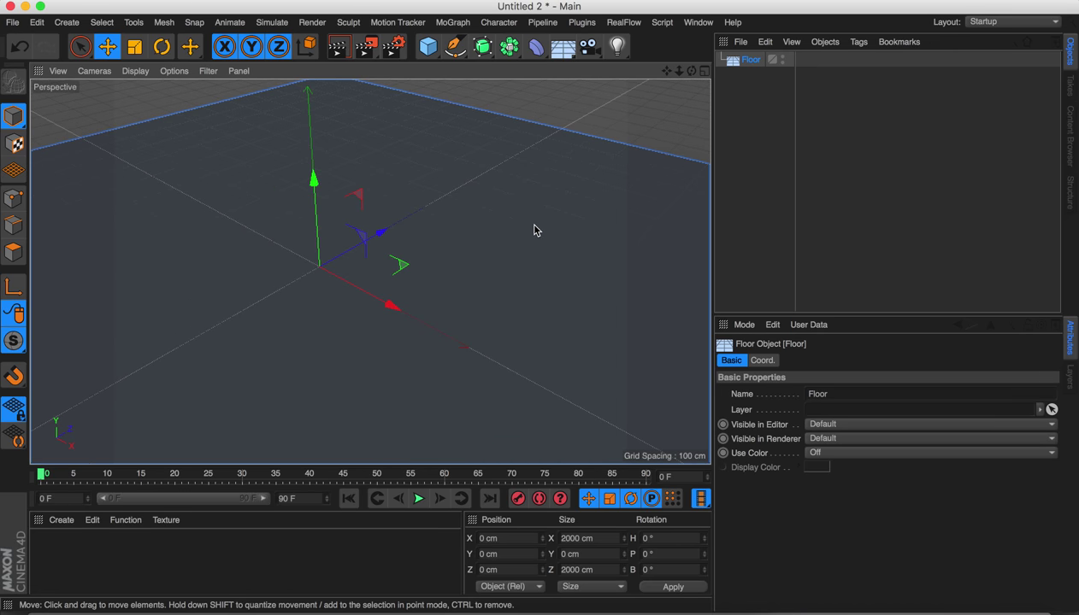
pyautogui.keyDown('alt'); pyautogui.moveTo(414, 224); pyautogui.dragTo(460, 104); pyautogui.keyUp('alt')
pyautogui.click(482, 47)
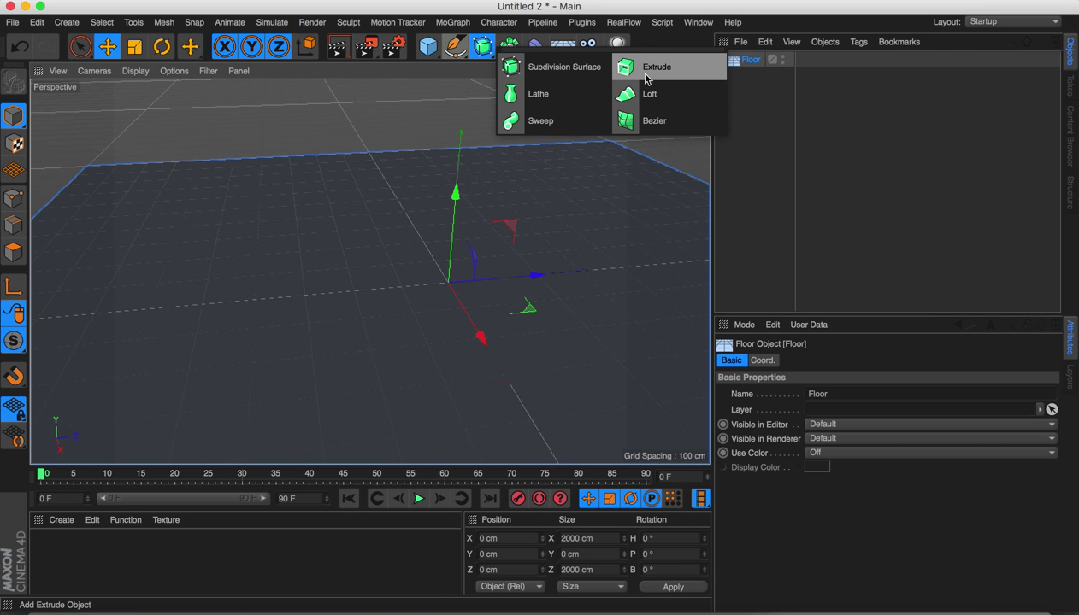
pyautogui.click(454, 46)
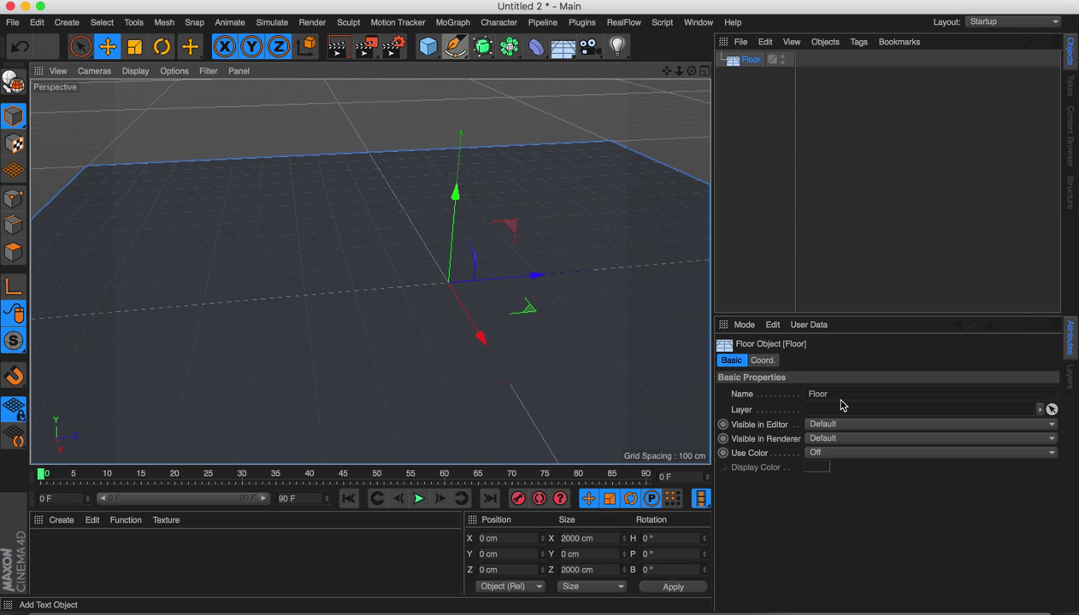
pyautogui.click(799, 414)
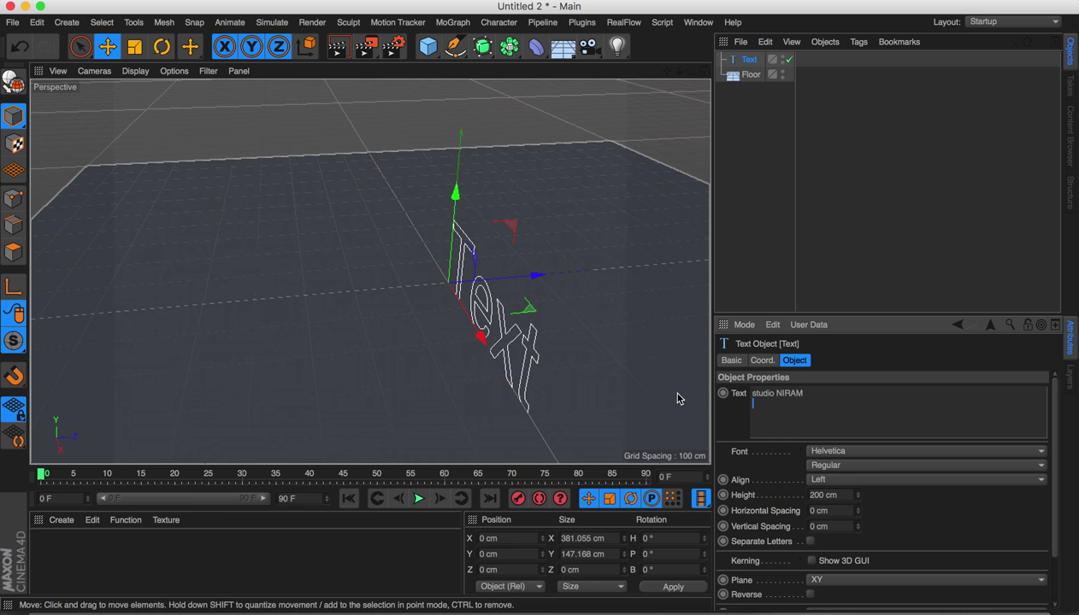
pyautogui.click(723, 156)
pyautogui.click(752, 64)
pyautogui.keyDown('alt'); pyautogui.moveTo(249, 443); pyautogui.dragTo(376, 436); pyautogui.keyUp('alt')
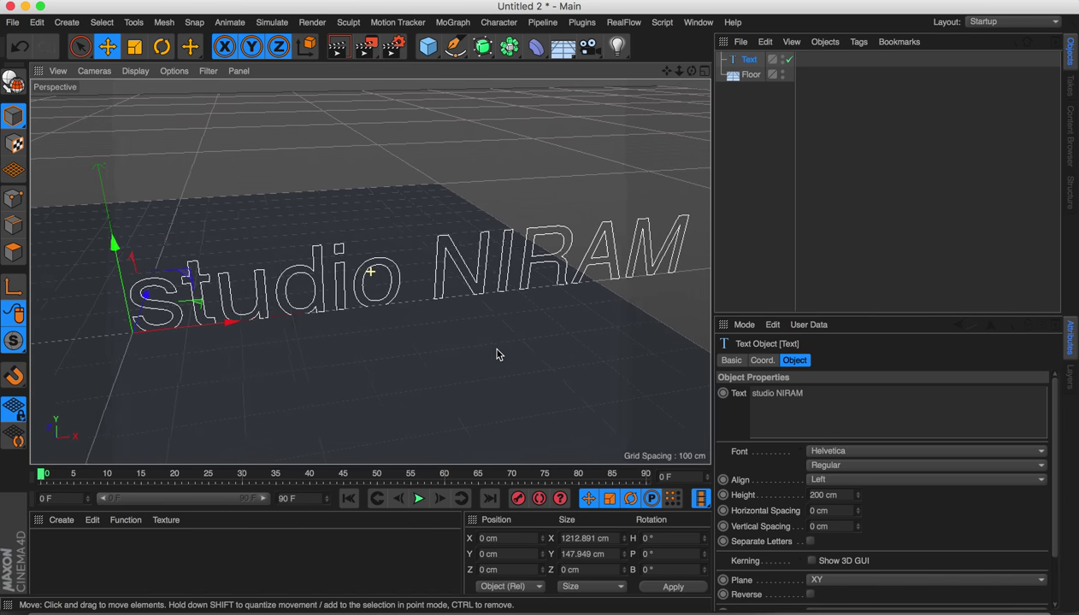
# Step: Set the alignment of the "studio NIRAM" text spline to Middle
pyautogui.keyDown('alt'); pyautogui.moveTo(462, 353); pyautogui.dragTo(412, 314); pyautogui.keyUp('alt')
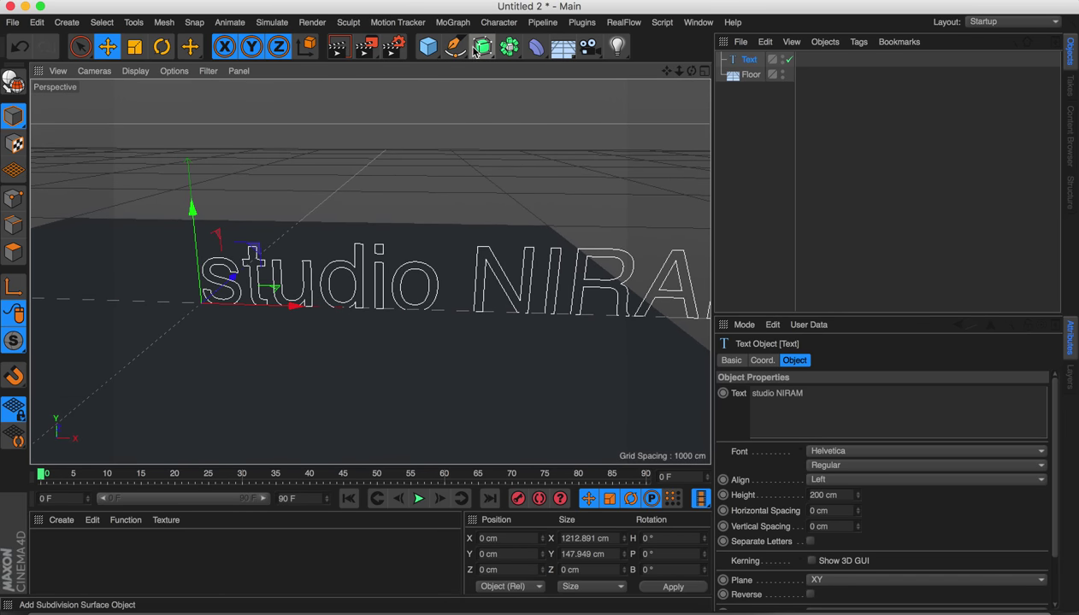
pyautogui.click(835, 481)
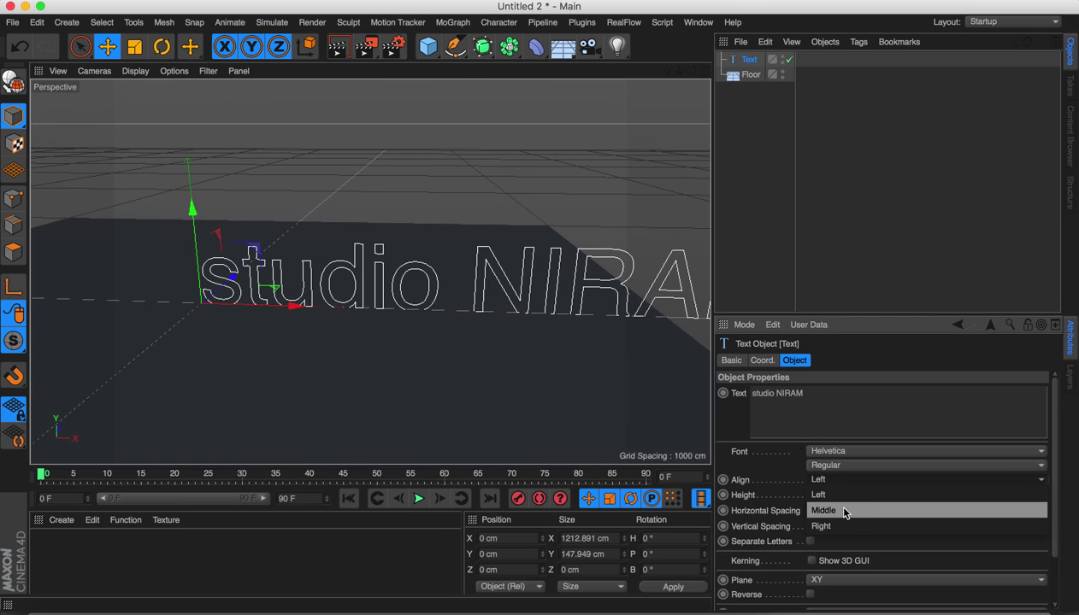
pyautogui.click(842, 510)
pyautogui.keyDown('alt'); pyautogui.moveTo(501, 344); pyautogui.dragTo(583, 348); pyautogui.keyUp('alt')
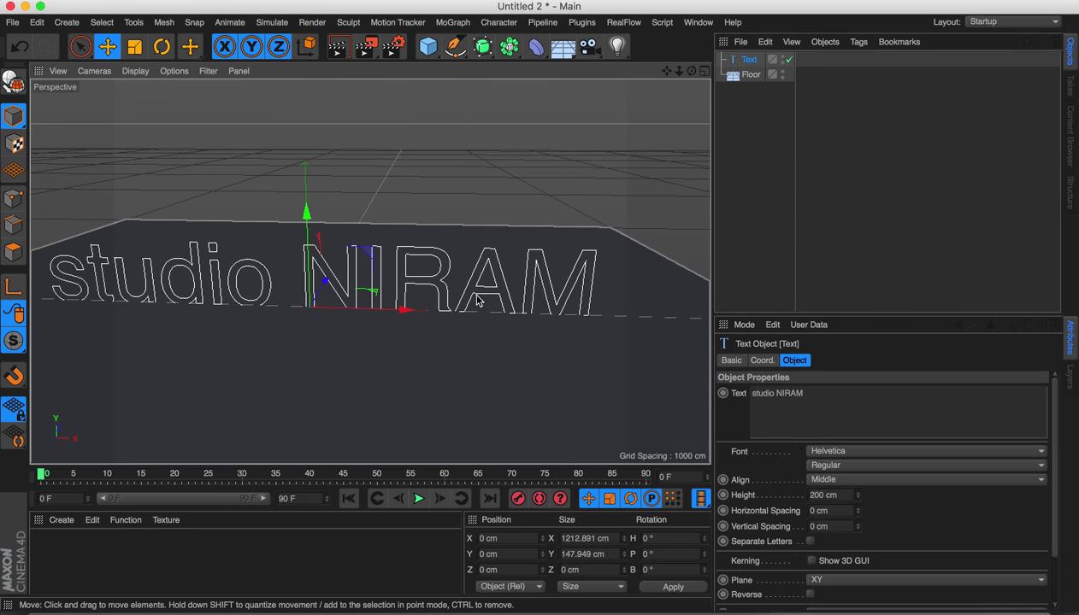
pyautogui.keyDown('alt'); pyautogui.moveTo(468, 289); pyautogui.dragTo(441, 295); pyautogui.keyUp('alt')
# Step: Add an Extrude generator and make the Text spline its child to give the lettering depth
pyautogui.click(454, 46)
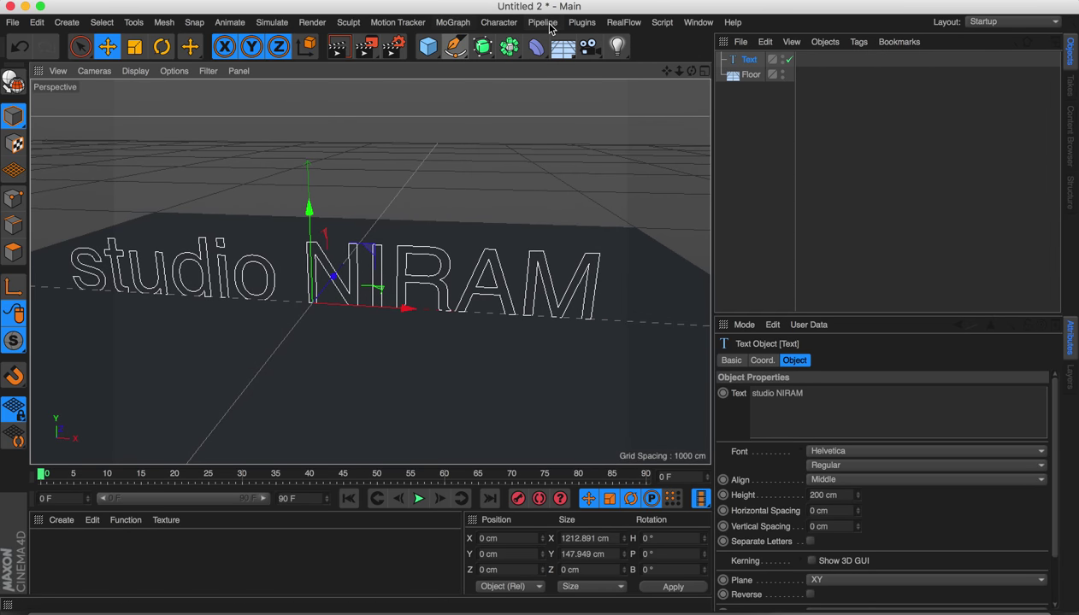
pyautogui.click(491, 51)
pyautogui.keyDown('alt'); pyautogui.click(643, 70); pyautogui.keyUp('alt')
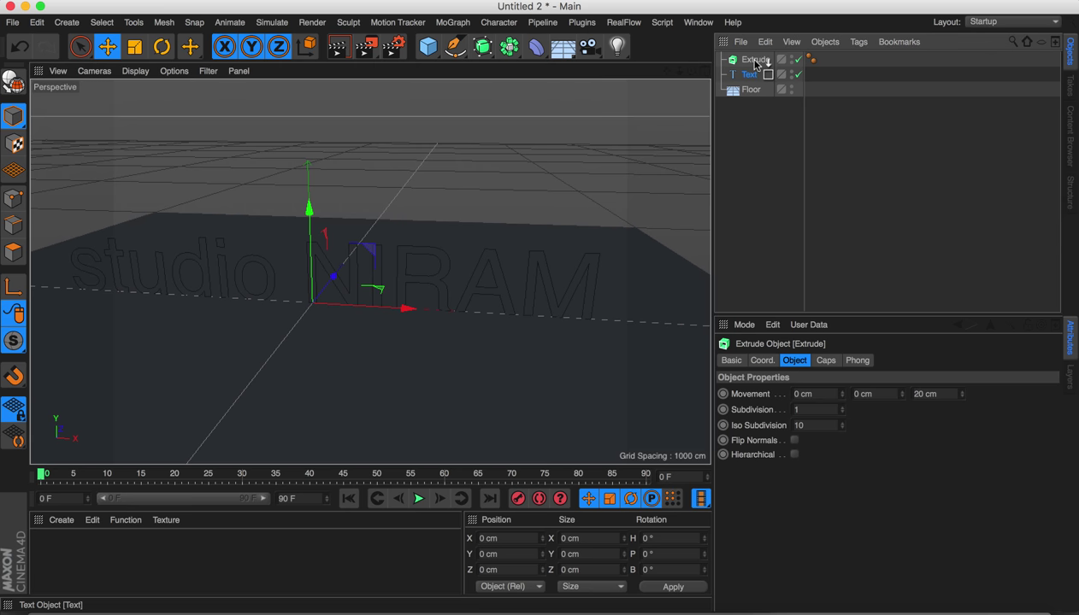
pyautogui.keyDown('alt'); pyautogui.moveTo(682, 127); pyautogui.dragTo(453, 261); pyautogui.keyUp('alt')
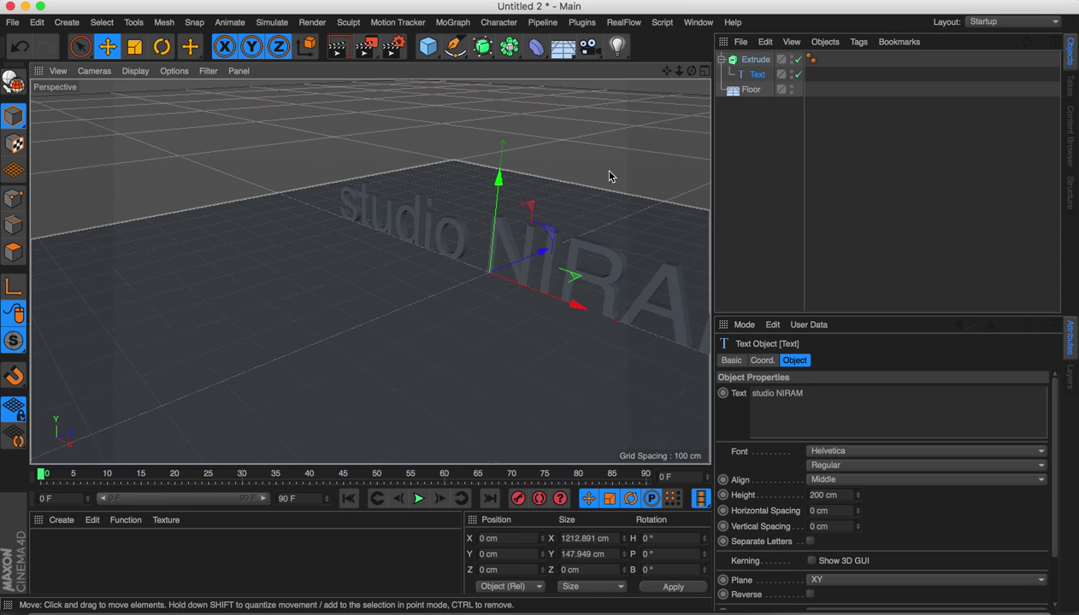
# Step: Switch the perspective view's display to Gouraud Shading (Lines) to show the extruded text's edges, and deselect the object
pyautogui.click(754, 59)
pyautogui.keyDown('alt'); pyautogui.moveTo(619, 269); pyautogui.dragTo(508, 264); pyautogui.keyUp('alt')
pyautogui.click(137, 71)
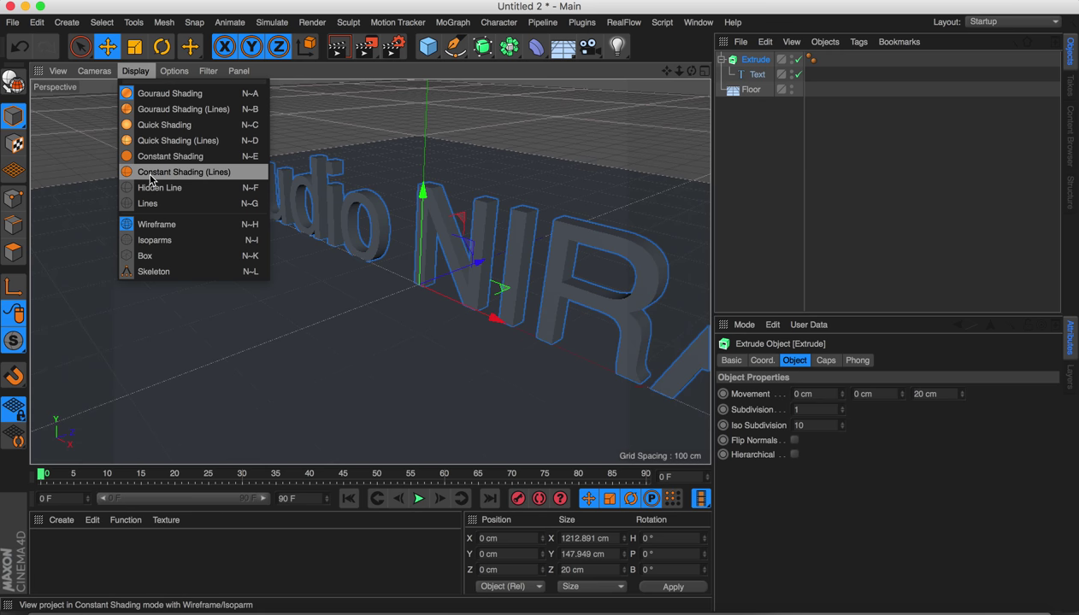
pyautogui.click(150, 108)
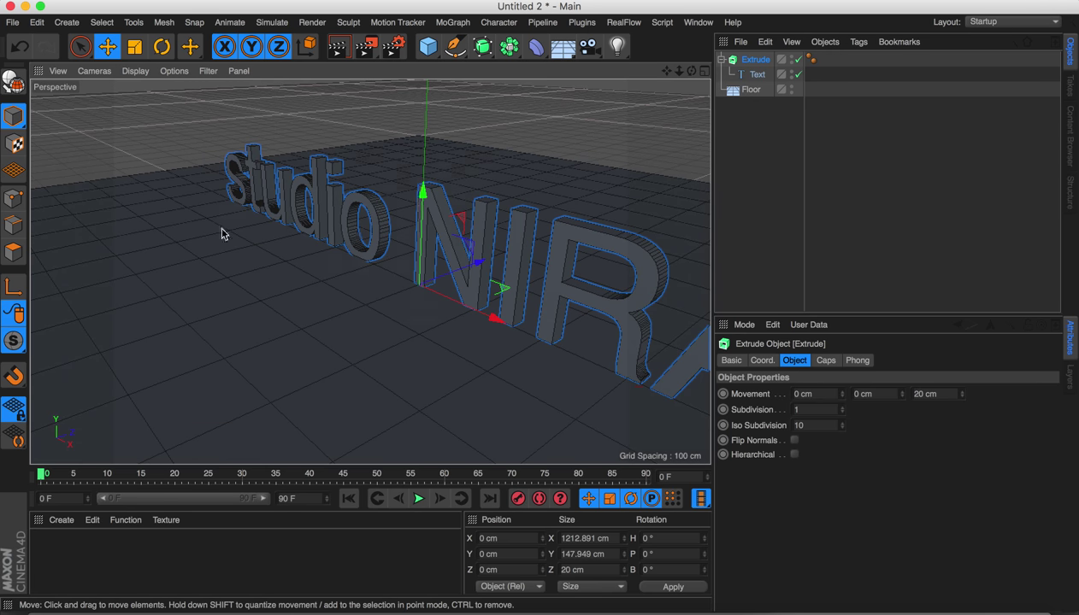
pyautogui.click(454, 96)
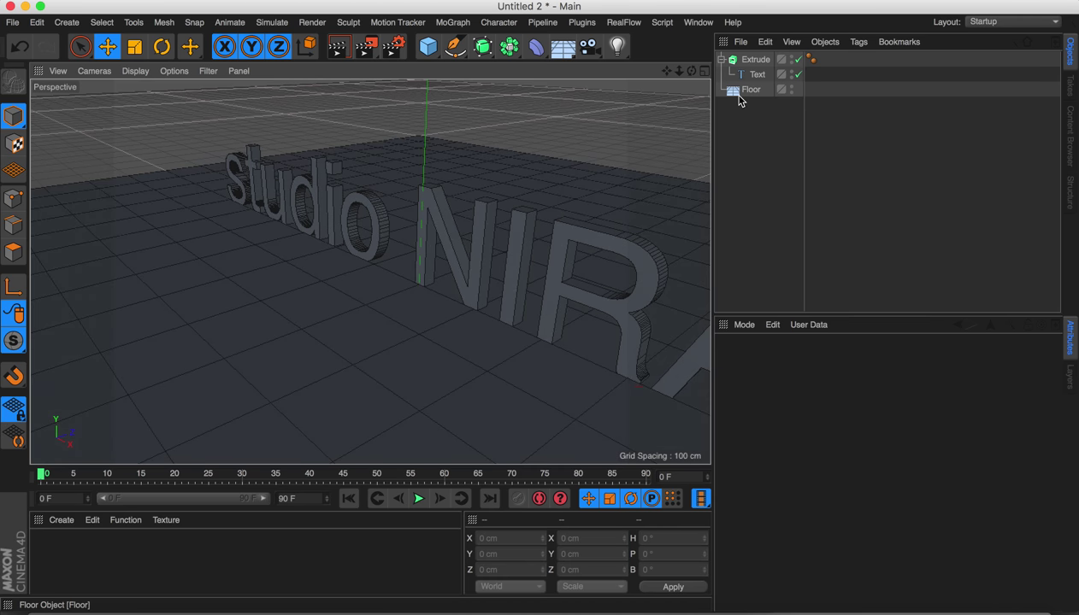
# Step: Set both the start and end caps of the Extrude object to Fillet Cap
pyautogui.keyDown('alt'); pyautogui.moveTo(265, 395); pyautogui.dragTo(306, 354); pyautogui.keyUp('alt')
pyautogui.keyDown('alt'); pyautogui.moveTo(411, 294); pyautogui.dragTo(516, 298, button='right'); pyautogui.keyUp('alt')
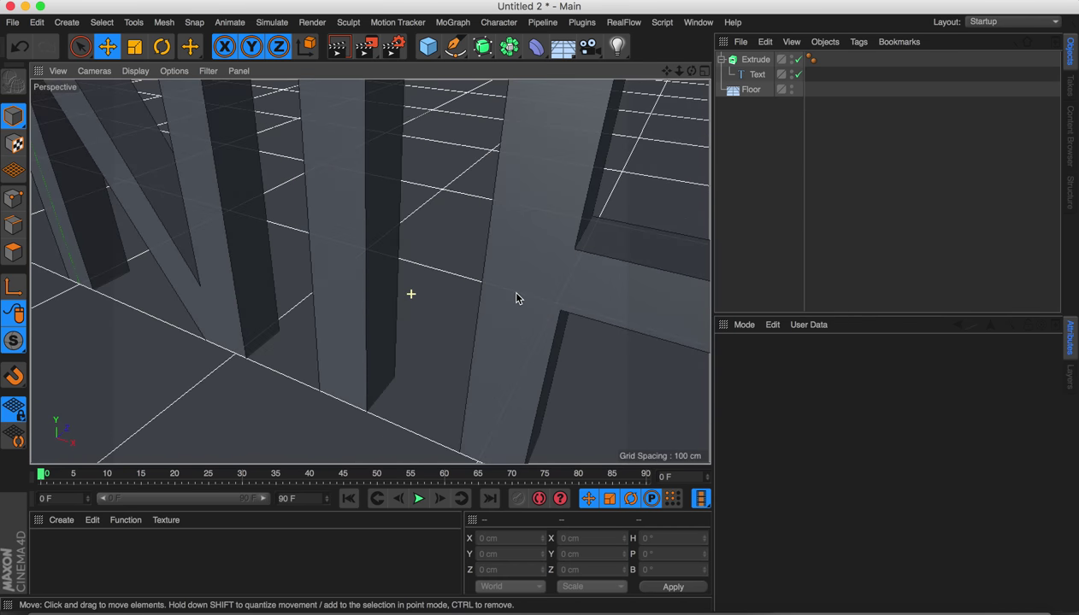
pyautogui.scroll(-8, 516, 298)
pyautogui.click(754, 60)
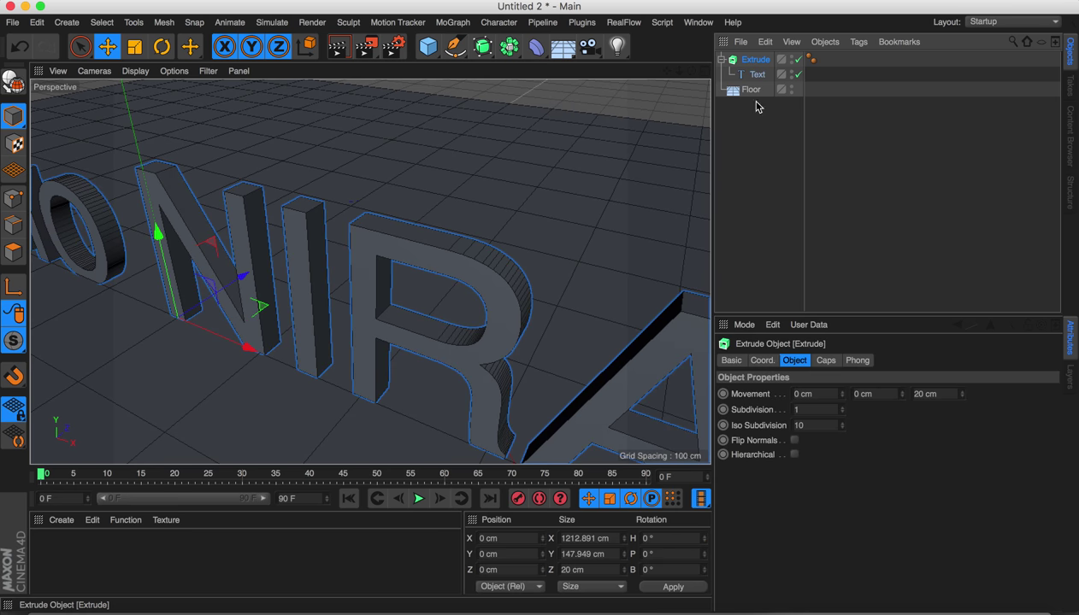
pyautogui.click(825, 361)
pyautogui.click(876, 394)
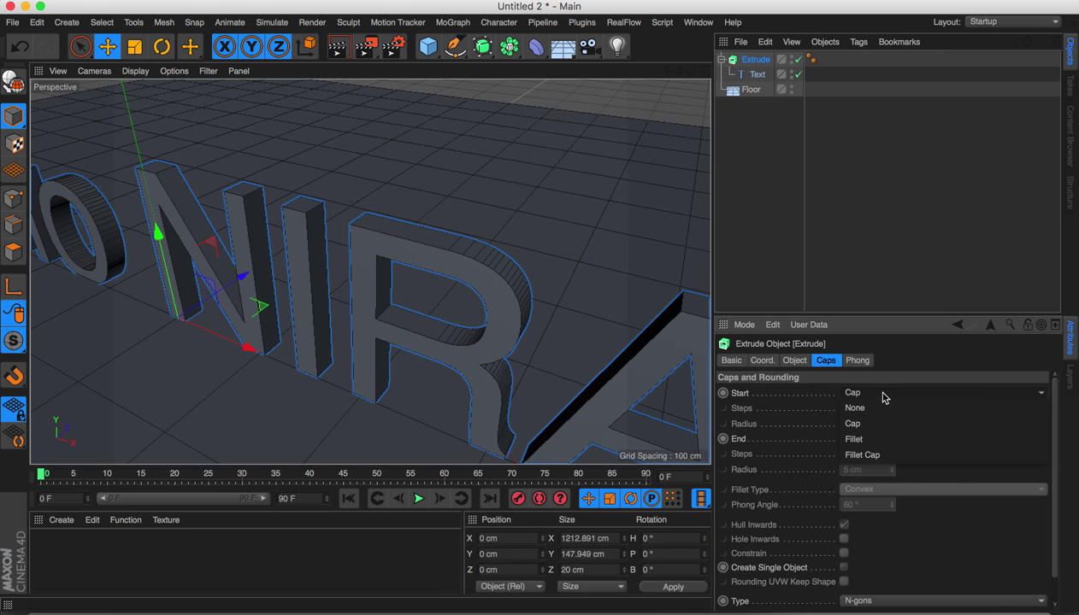
pyautogui.click(883, 457)
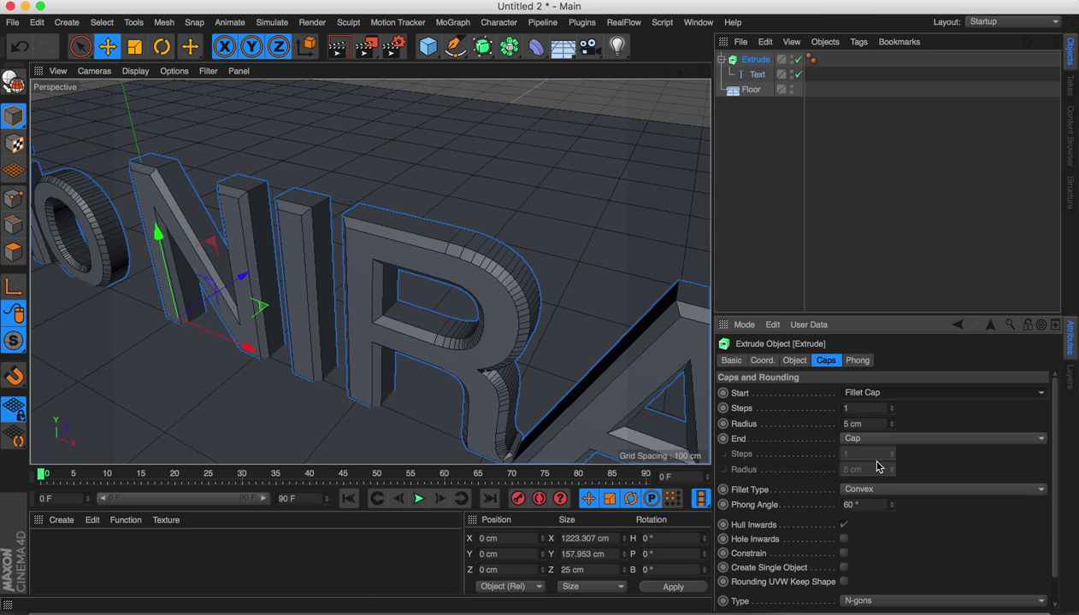
pyautogui.click(867, 437)
pyautogui.click(872, 501)
# Step: Set the start and end fillet radius of the Extrude caps to 3 cm
pyautogui.keyDown('alt'); pyautogui.moveTo(390, 270); pyautogui.dragTo(350, 279); pyautogui.keyUp('alt')
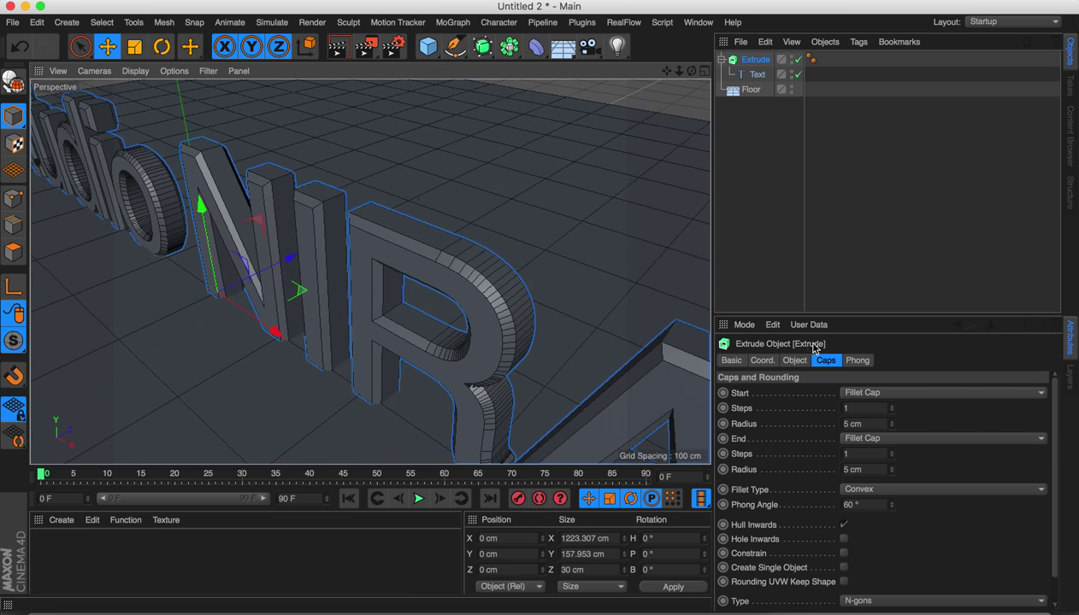
pyautogui.click(869, 470)
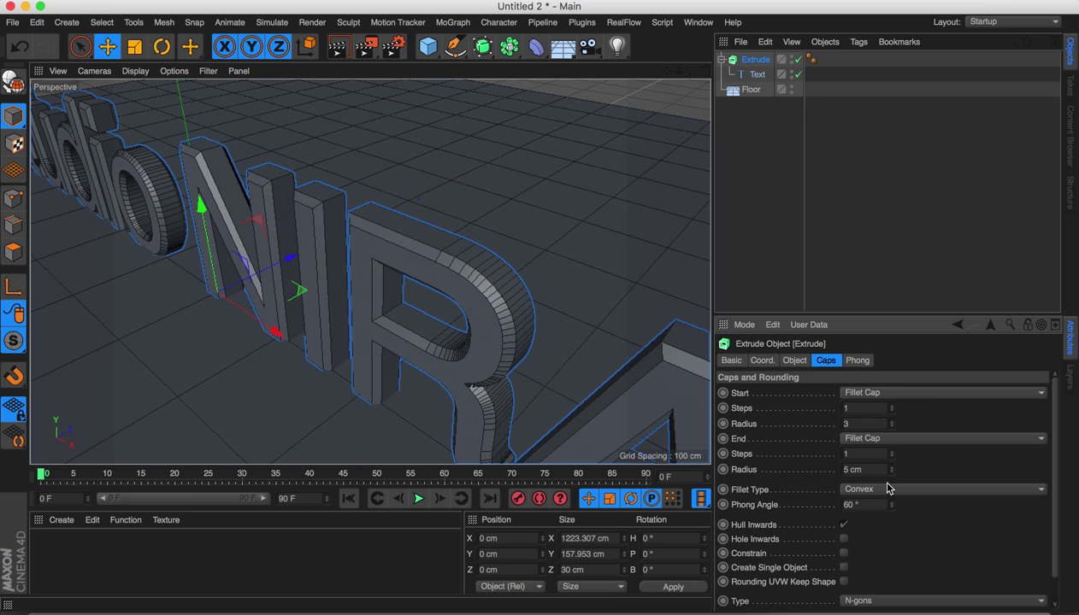
pyautogui.press('Tab')
pyautogui.write('3')
# Step: Set the start and end fillet steps of the Extrude caps to 3
pyautogui.click(846, 408)
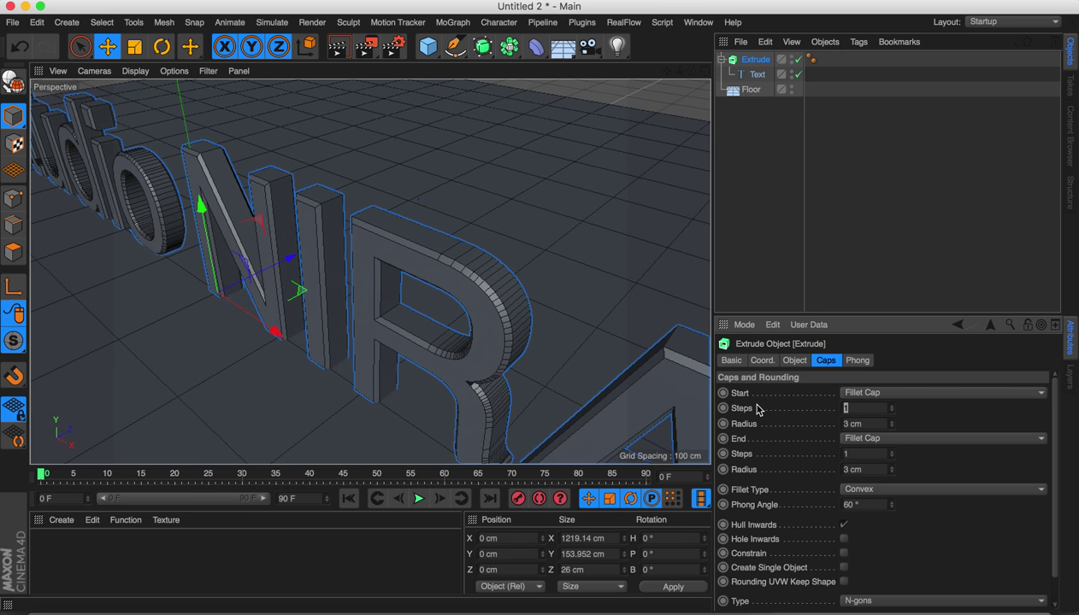
pyautogui.write('3')
pyautogui.moveTo(855, 455); pyautogui.dragTo(787, 457)
pyautogui.write('3')
pyautogui.click(509, 204)
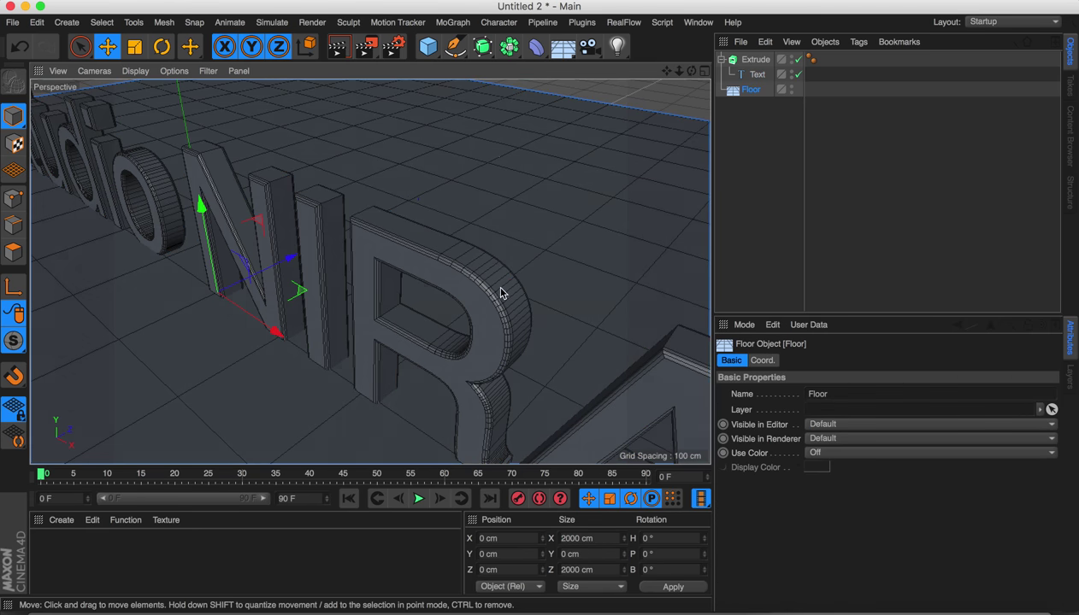
# Step: Try a larger start fillet radius of 7 cm on the Extrude object's caps
pyautogui.keyDown('alt'); pyautogui.moveTo(480, 297); pyautogui.dragTo(513, 282); pyautogui.keyUp('alt')
pyautogui.click(726, 106)
pyautogui.click(755, 59)
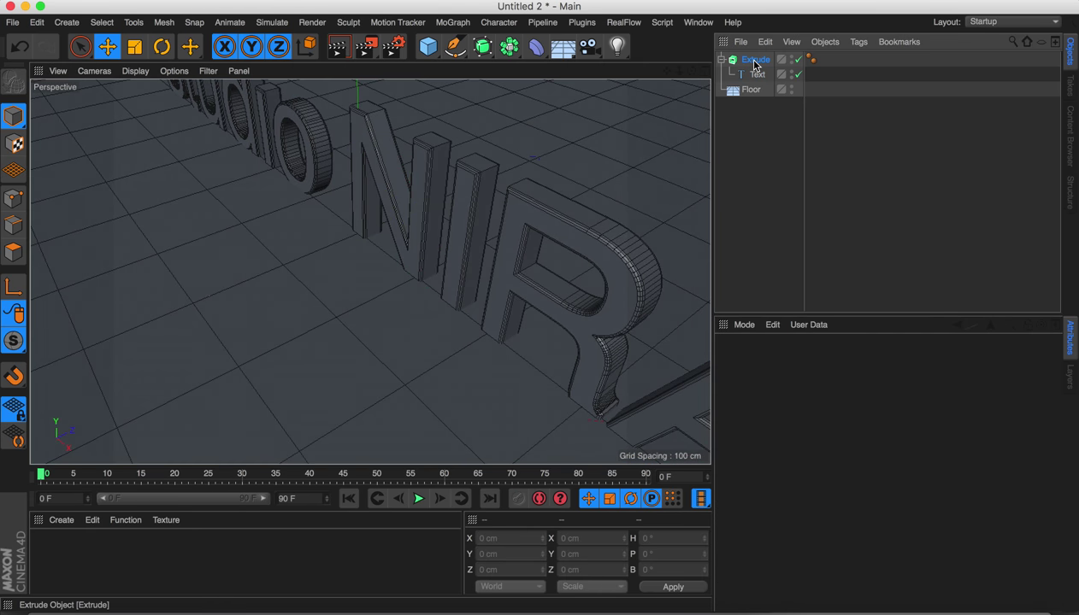
pyautogui.click(892, 421)
pyautogui.click(892, 421)
pyautogui.click(891, 421)
pyautogui.click(891, 421)
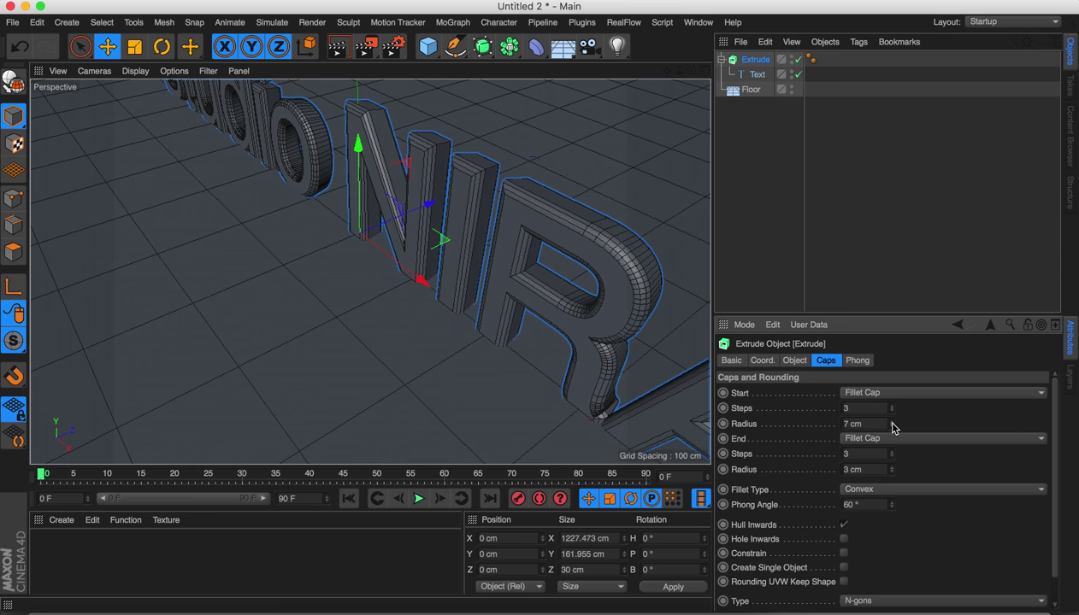
pyautogui.moveTo(610, 279)
pyautogui.keyDown('alt'); pyautogui.mouseDown()
pyautogui.moveTo(578, 244)
pyautogui.moveTo(615, 282)
pyautogui.mouseUp(); pyautogui.keyUp('alt')
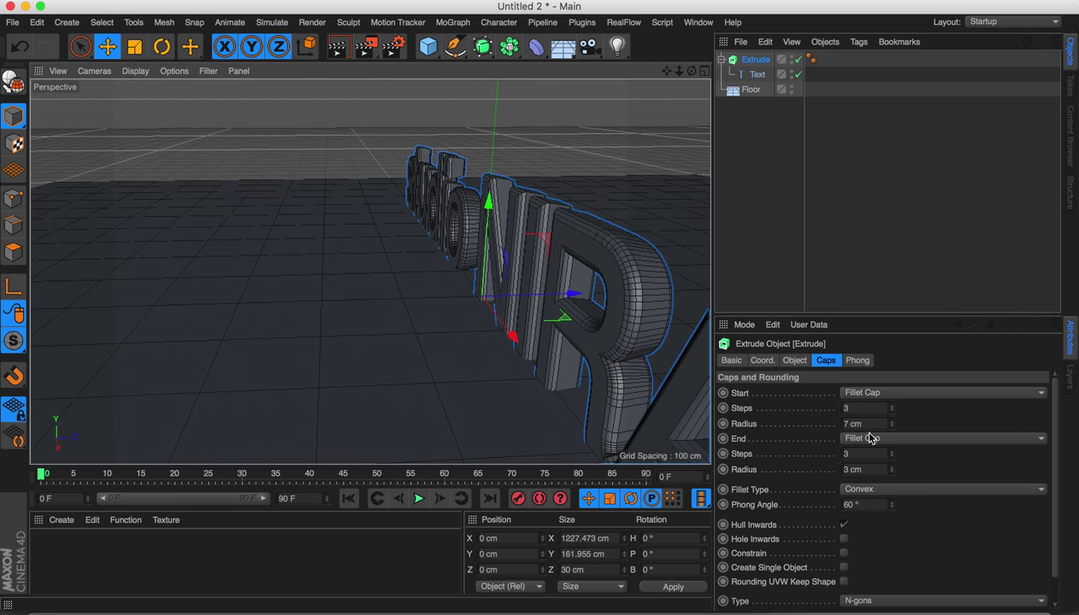
pyautogui.moveTo(895, 473); pyautogui.dragTo(894, 474)
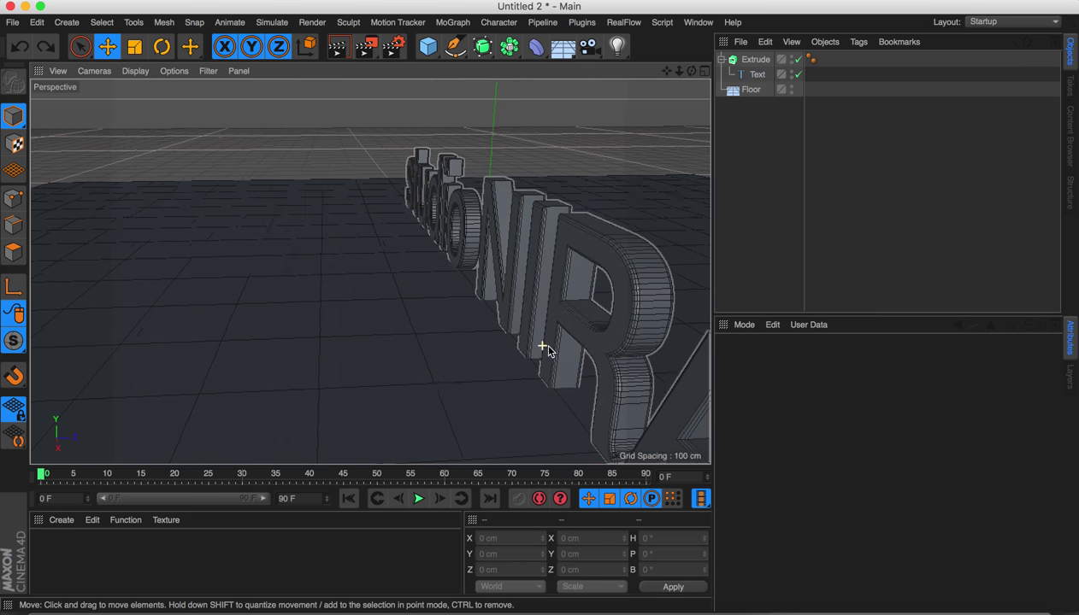
# Step: Examine the rounded edges of the extruded text from several angles, from close-up to the whole word
pyautogui.keyDown('alt'); pyautogui.moveTo(545, 351); pyautogui.dragTo(315, 267); pyautogui.keyUp('alt')
pyautogui.keyDown('alt'); pyautogui.moveTo(318, 266); pyautogui.dragTo(282, 275, button='right'); pyautogui.keyUp('alt')
pyautogui.keyDown('alt'); pyautogui.moveTo(313, 305); pyautogui.dragTo(471, 292); pyautogui.keyUp('alt')
pyautogui.keyDown('alt'); pyautogui.moveTo(385, 288); pyautogui.dragTo(465, 286, button='right'); pyautogui.keyUp('alt')
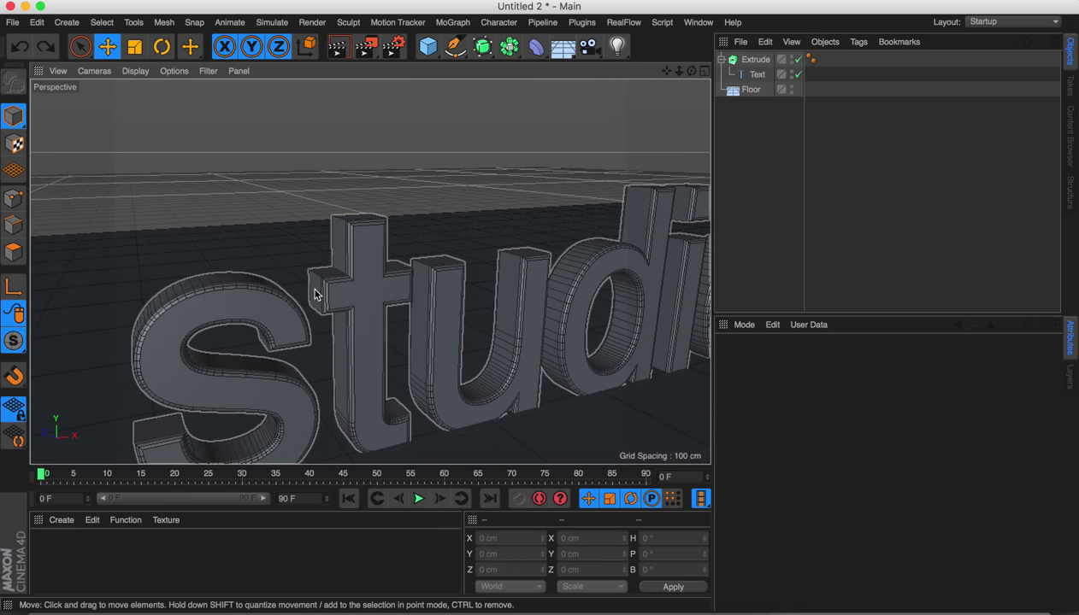
pyautogui.keyDown('alt'); pyautogui.moveTo(280, 289); pyautogui.dragTo(363, 272); pyautogui.keyUp('alt')
pyautogui.keyDown('alt'); pyautogui.moveTo(370, 272); pyautogui.dragTo(300, 304, button='right'); pyautogui.keyUp('alt')
pyautogui.keyDown('alt'); pyautogui.moveTo(300, 304); pyautogui.dragTo(304, 287, button='middle'); pyautogui.keyUp('alt')
pyautogui.keyDown('alt'); pyautogui.moveTo(242, 308); pyautogui.dragTo(267, 307, button='right'); pyautogui.keyUp('alt')
pyautogui.keyDown('alt'); pyautogui.moveTo(266, 313); pyautogui.dragTo(565, 308); pyautogui.keyUp('alt')
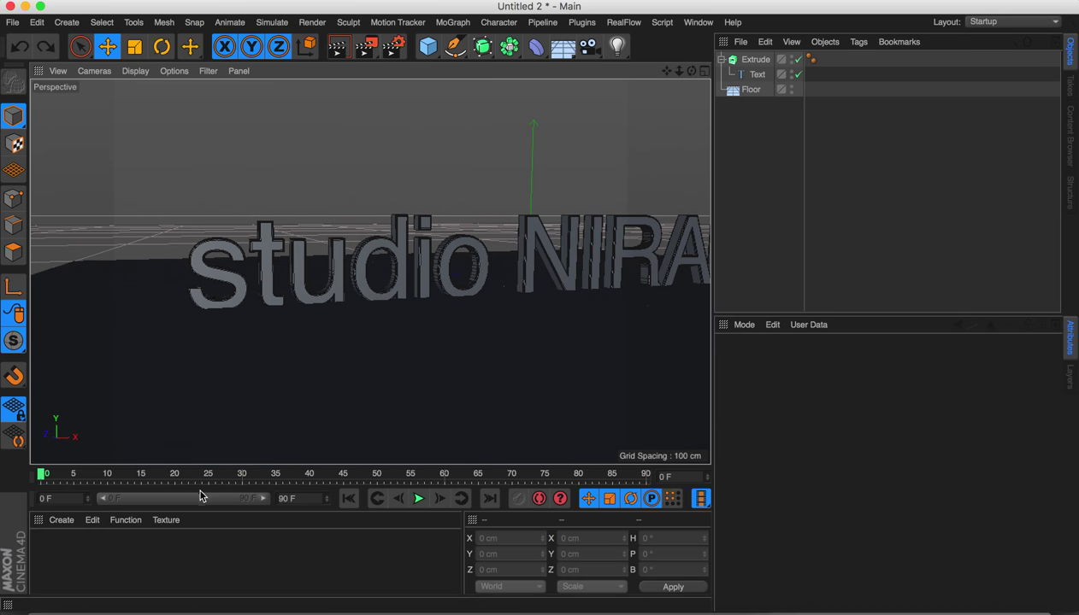
# Step: Create an orange material with color H 25°, S 100% and V 100%, and apply it to the Extrude object
pyautogui.doubleClick(38, 542)
pyautogui.doubleClick(39, 541)
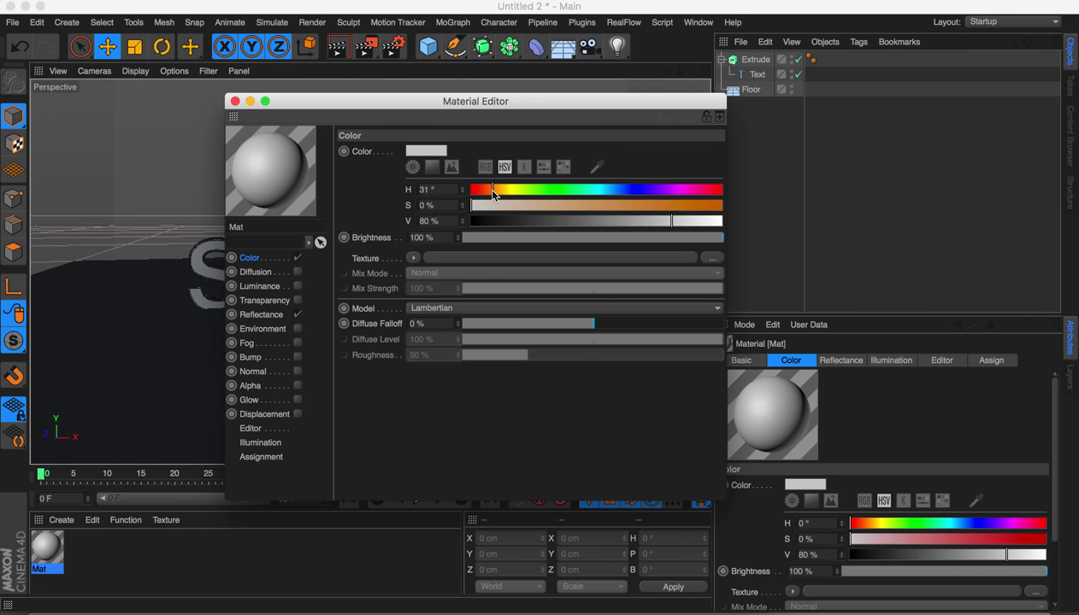
pyautogui.moveTo(627, 208); pyautogui.dragTo(723, 226)
pyautogui.moveTo(493, 192); pyautogui.dragTo(488, 193)
pyautogui.click(235, 101)
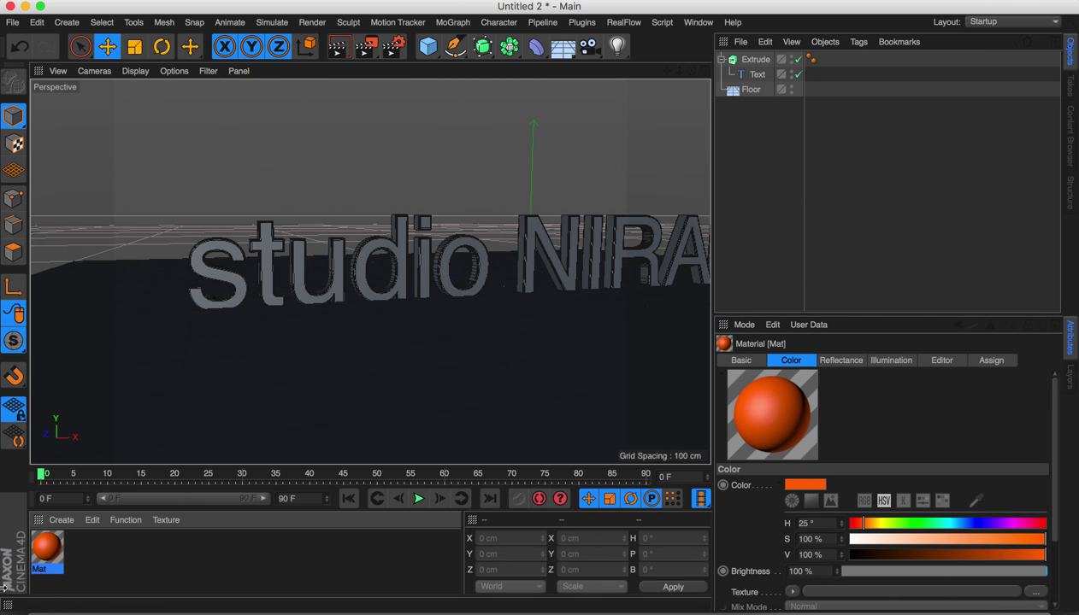
pyautogui.moveTo(521, 500); pyautogui.dragTo(776, 113)
pyautogui.moveTo(757, 58); pyautogui.dragTo(705, 181)
pyautogui.moveTo(755, 54); pyautogui.dragTo(749, 60)
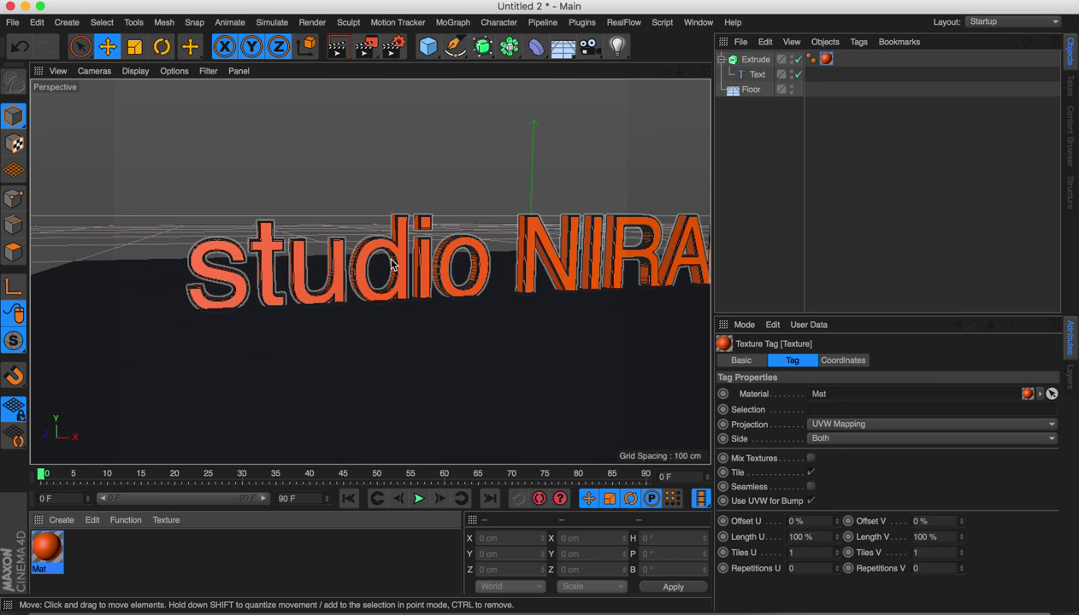
# Step: Create a second, near-white material with color S 0% and V 94%, and apply it to the Floor
pyautogui.keyDown('alt'); pyautogui.moveTo(392, 258); pyautogui.dragTo(362, 303); pyautogui.keyUp('alt')
pyautogui.click(75, 590)
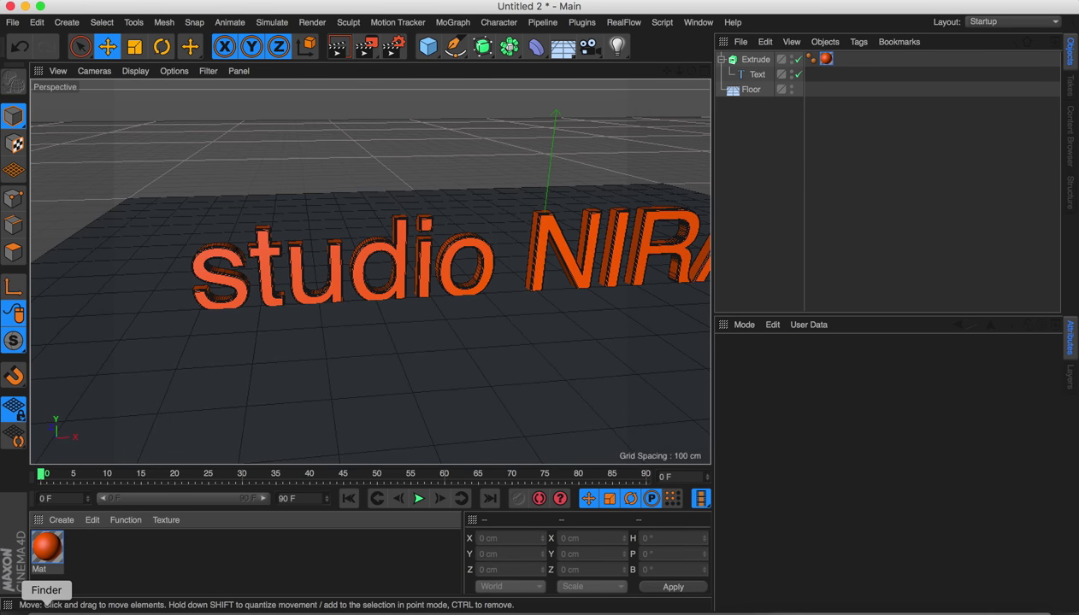
pyautogui.doubleClick(111, 574)
pyautogui.doubleClick(45, 553)
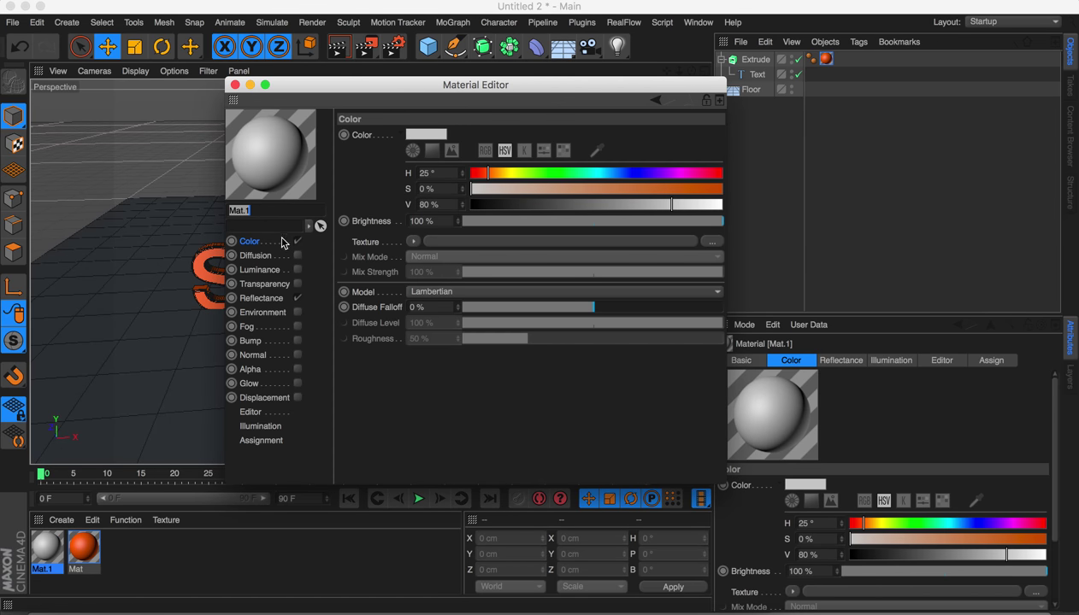
pyautogui.click(282, 253)
pyautogui.click(278, 242)
pyautogui.moveTo(693, 206); pyautogui.dragTo(701, 209)
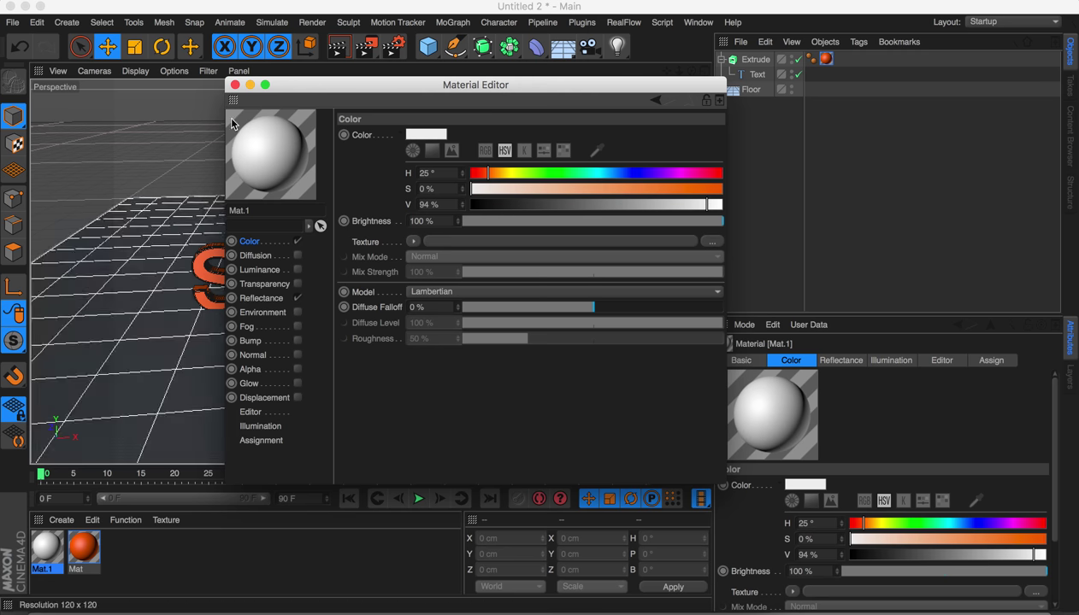
pyautogui.click(236, 85)
pyautogui.moveTo(47, 549); pyautogui.dragTo(226, 411)
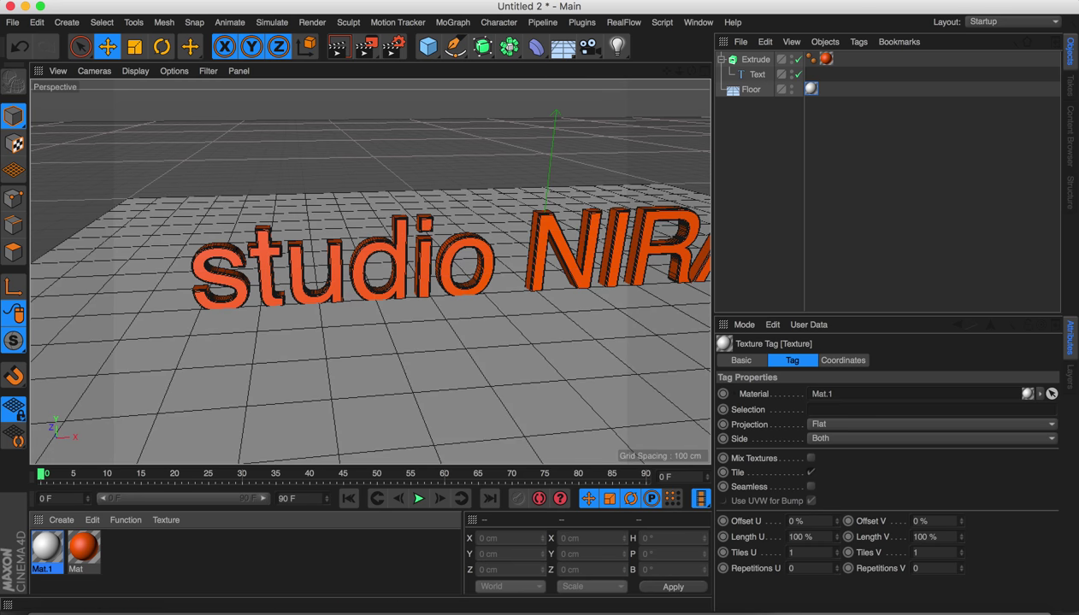
# Step: Set the render output to the HDV/HDTV 720 25 preset at 1280 x 720 pixels
pyautogui.keyDown('alt'); pyautogui.moveTo(425, 335); pyautogui.dragTo(428, 137); pyautogui.keyUp('alt')
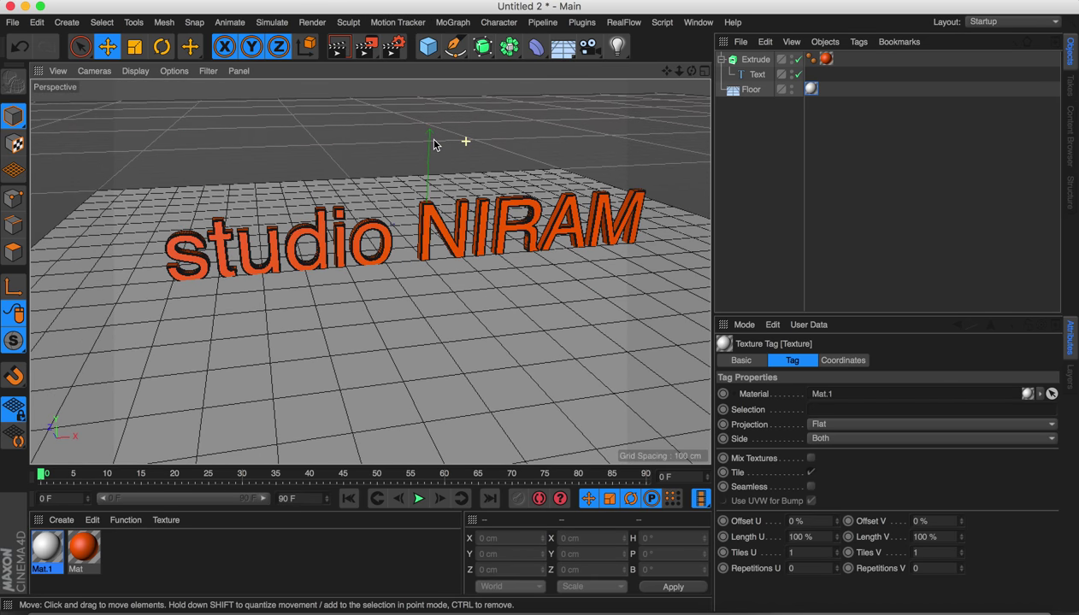
pyautogui.click(392, 47)
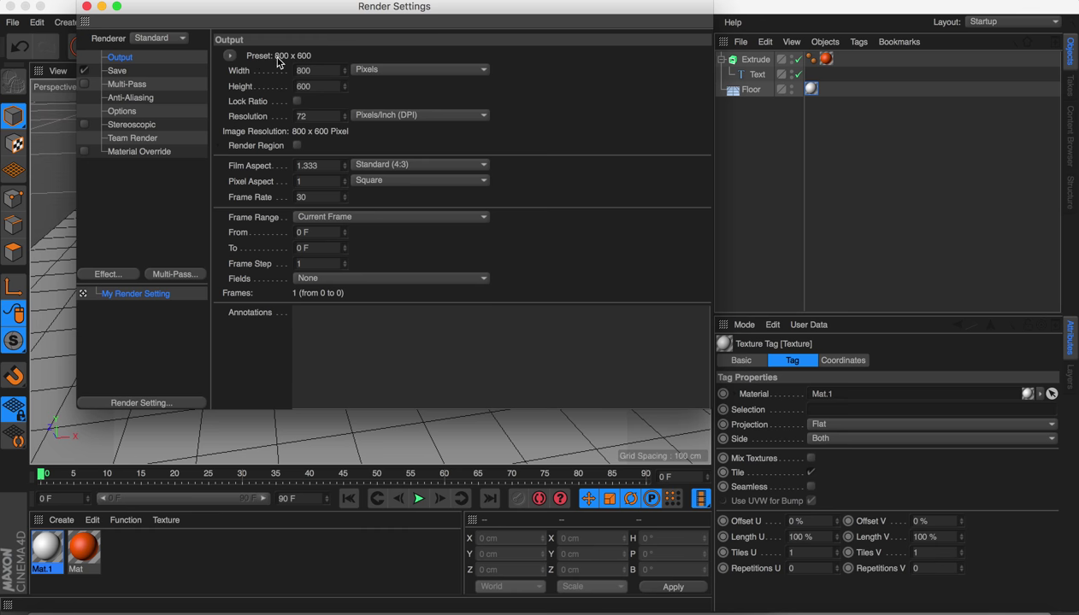
pyautogui.moveTo(261, 101)
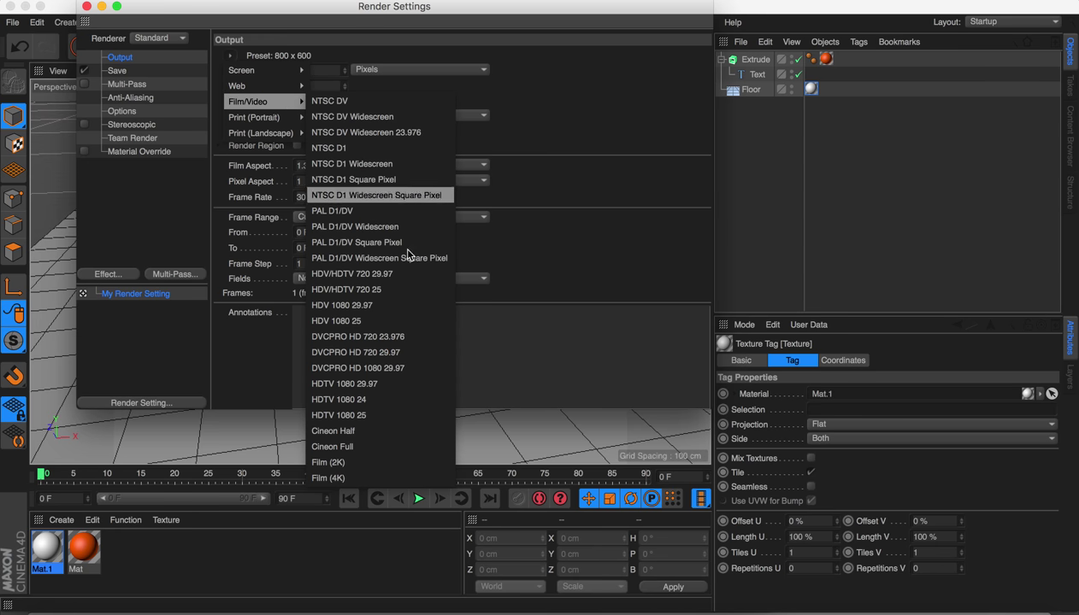
pyautogui.click(411, 292)
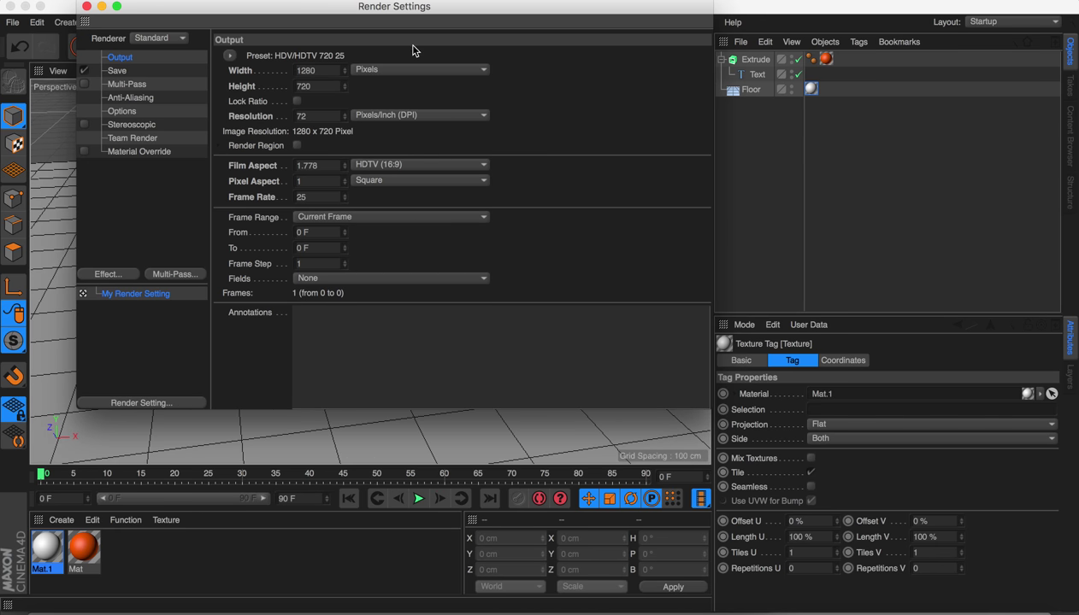
pyautogui.click(86, 7)
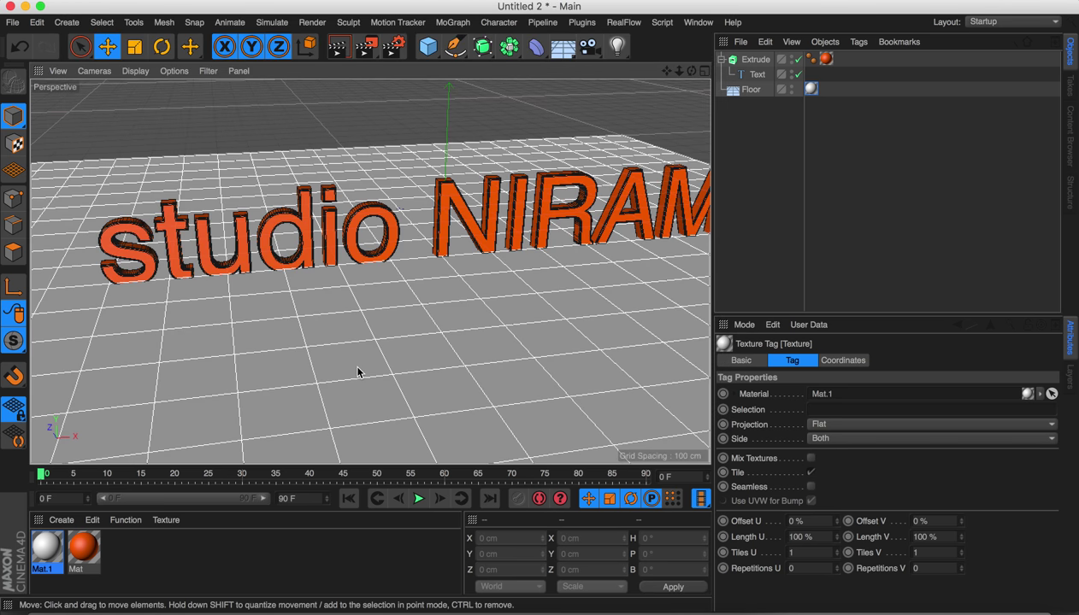
# Step: Frame the whole text and render the current view in the Picture Viewer to check it
pyautogui.moveTo(356, 369)
pyautogui.keyDown('alt'); pyautogui.mouseDown()
pyautogui.moveTo(414, 313)
pyautogui.moveTo(373, 319)
pyautogui.moveTo(376, 335)
pyautogui.moveTo(424, 301)
pyautogui.moveTo(440, 142)
pyautogui.mouseUp(); pyautogui.keyUp('alt')
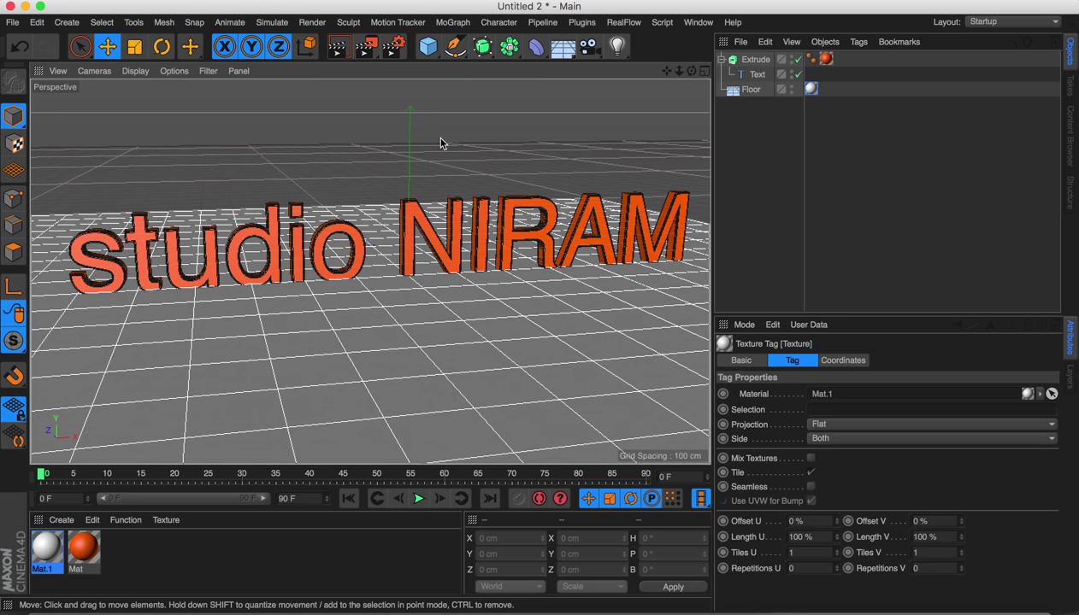
pyautogui.click(367, 50)
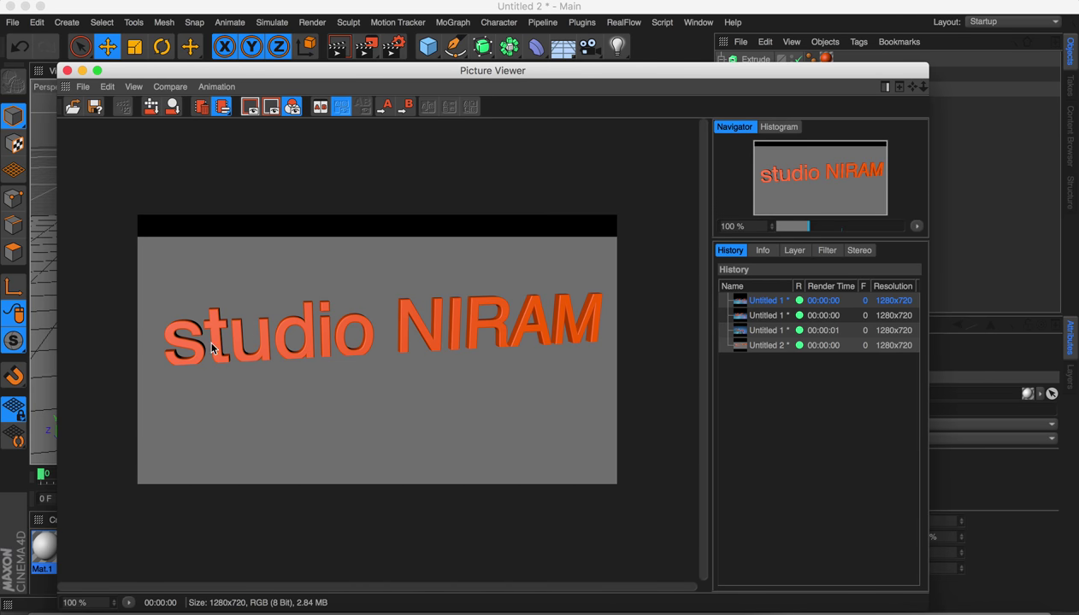
pyautogui.click(68, 70)
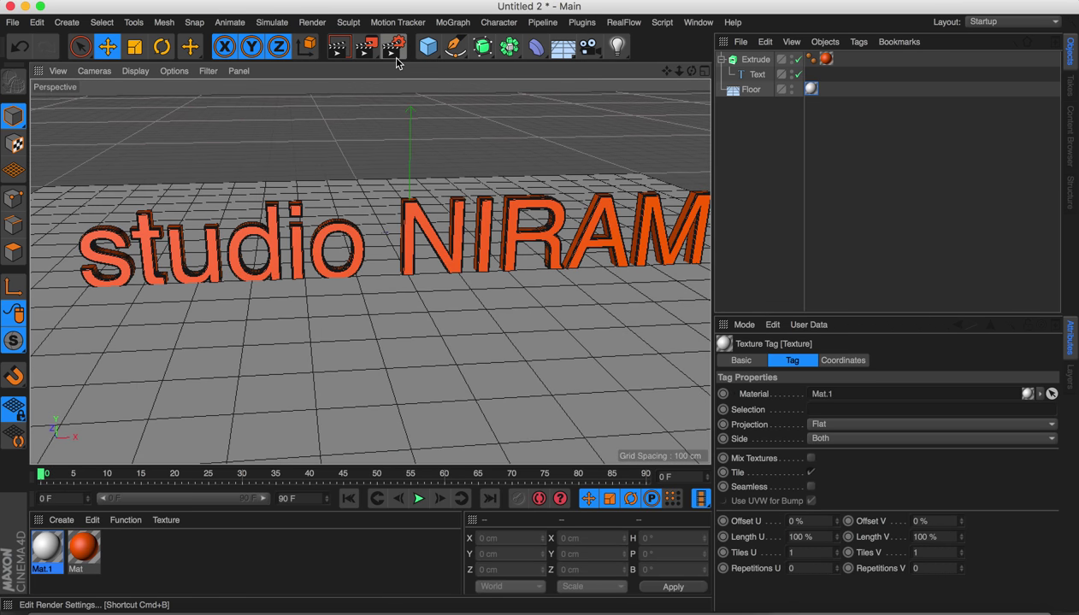
# Step: Add the Global Illumination effect to the render settings with its default preset
pyautogui.click(394, 54)
pyautogui.click(112, 277)
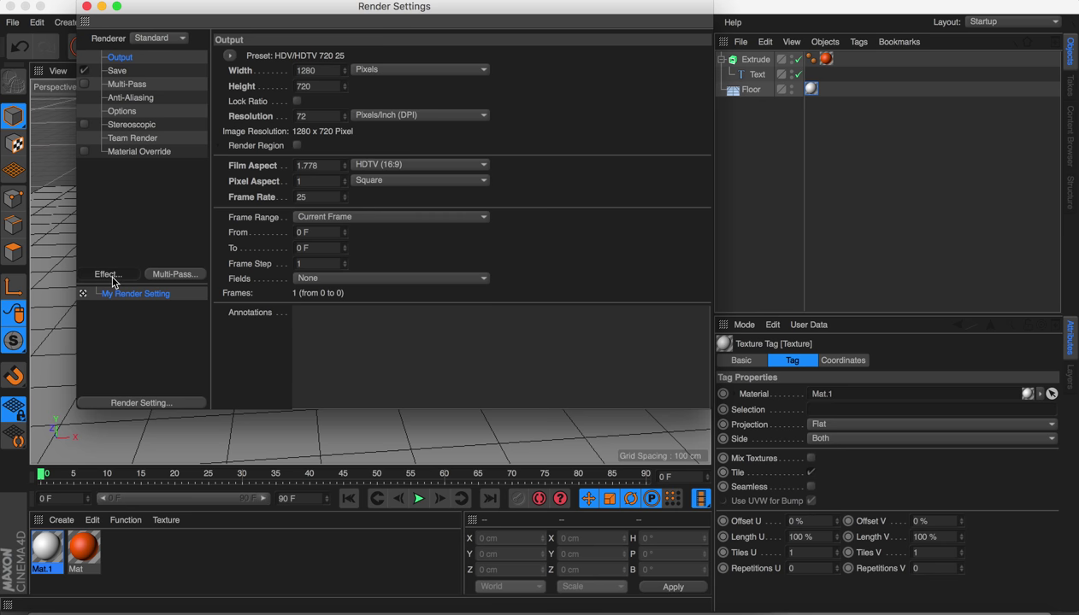
pyautogui.click(98, 273)
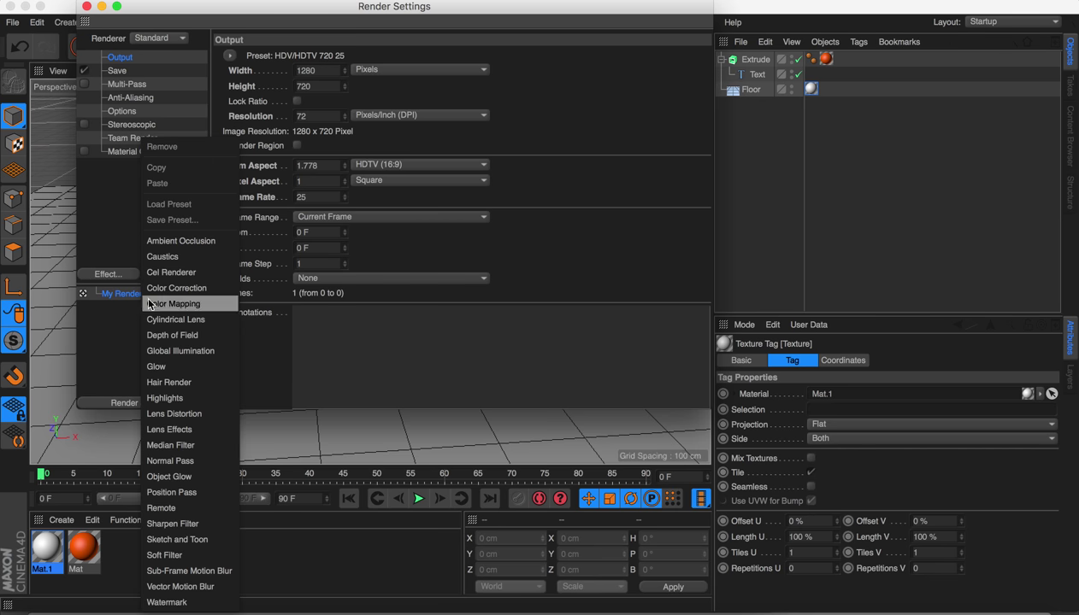
pyautogui.click(187, 354)
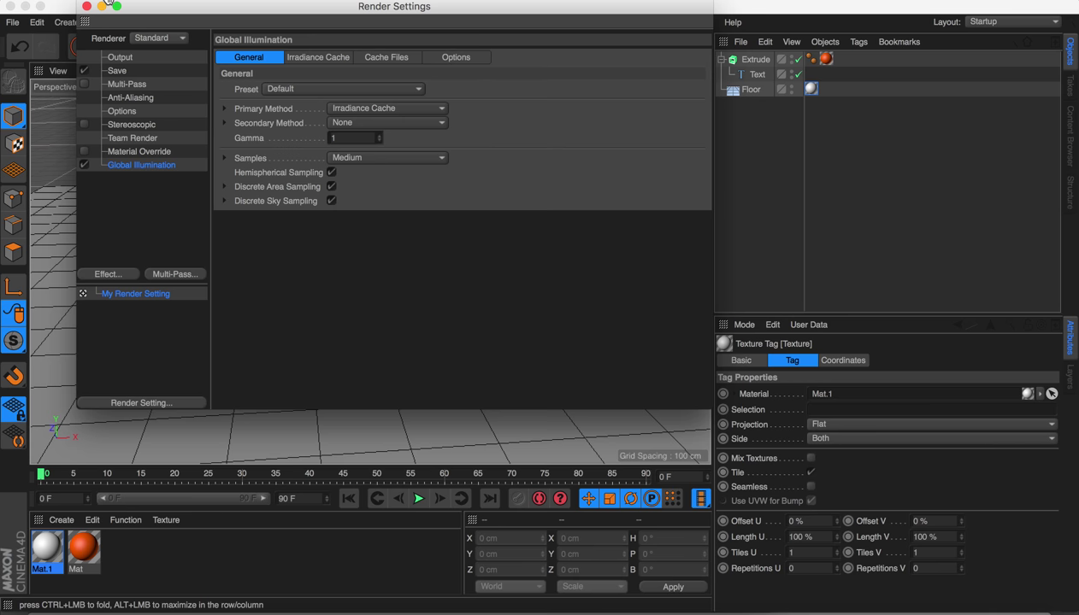
pyautogui.moveTo(188, 12); pyautogui.dragTo(483, 23)
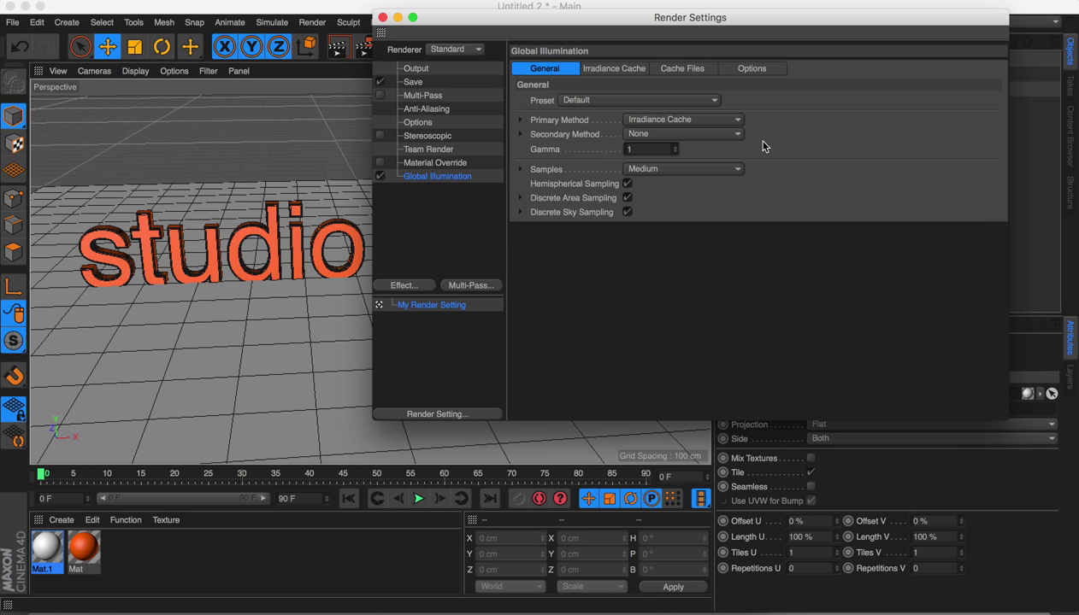
pyautogui.click(382, 18)
# Step: Start a Global Illumination test render in the Picture Viewer and stop it before it finishes
pyautogui.keyDown('alt'); pyautogui.moveTo(335, 290); pyautogui.dragTo(391, 266); pyautogui.keyUp('alt')
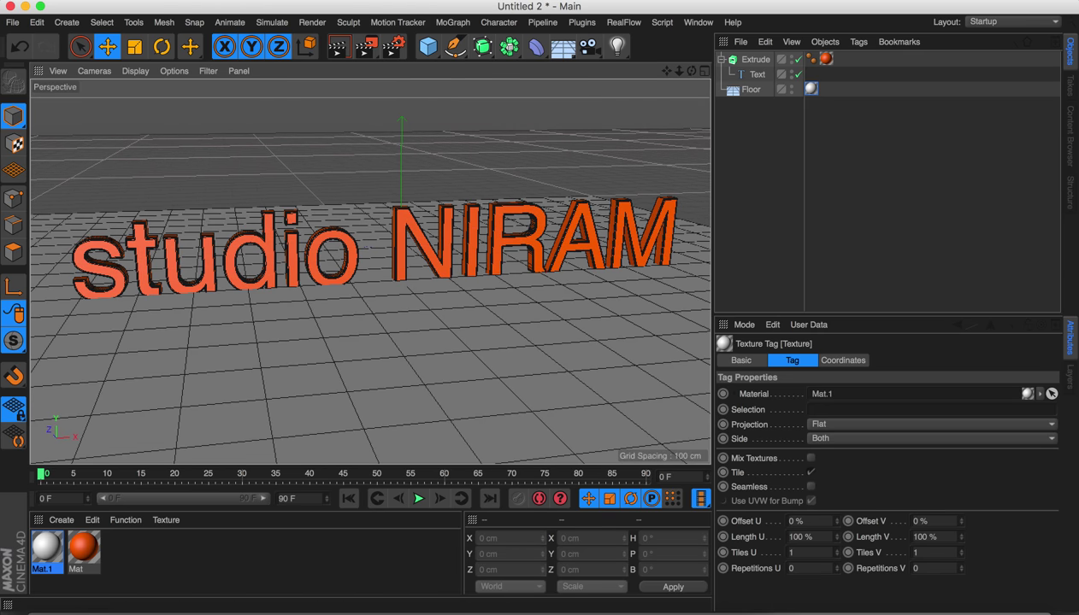
pyautogui.moveTo(373, 49); pyautogui.dragTo(341, 98)
pyautogui.click(367, 53)
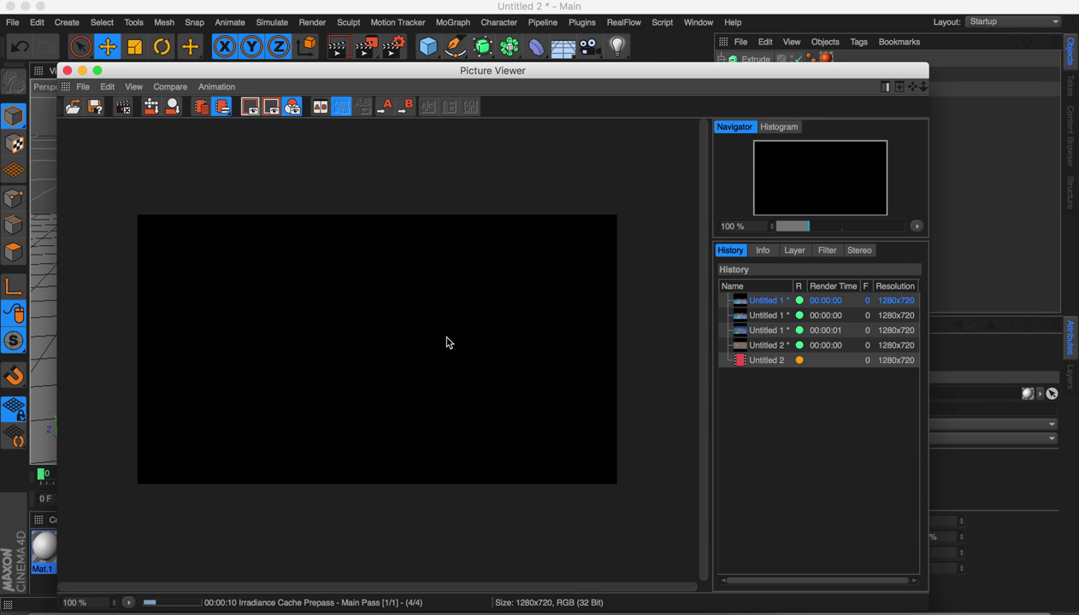
pyautogui.click(68, 71)
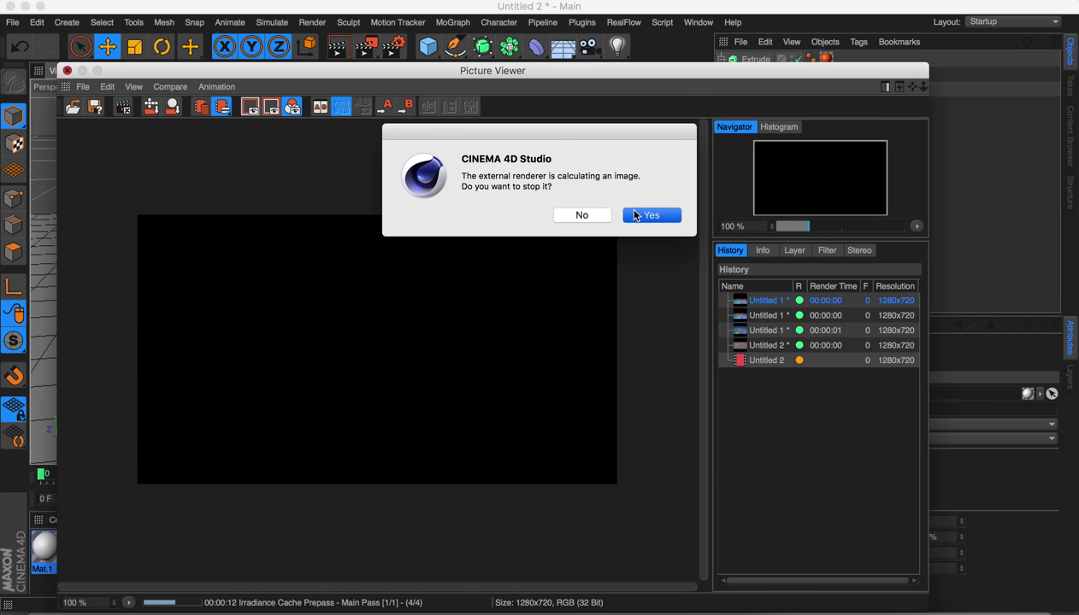
pyautogui.click(583, 218)
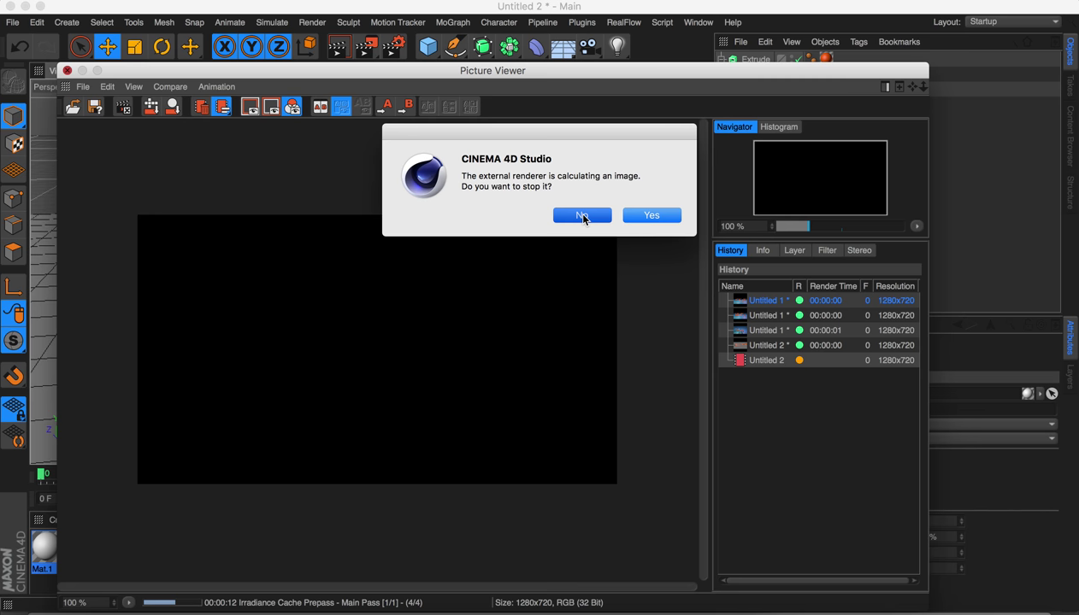
pyautogui.click(647, 216)
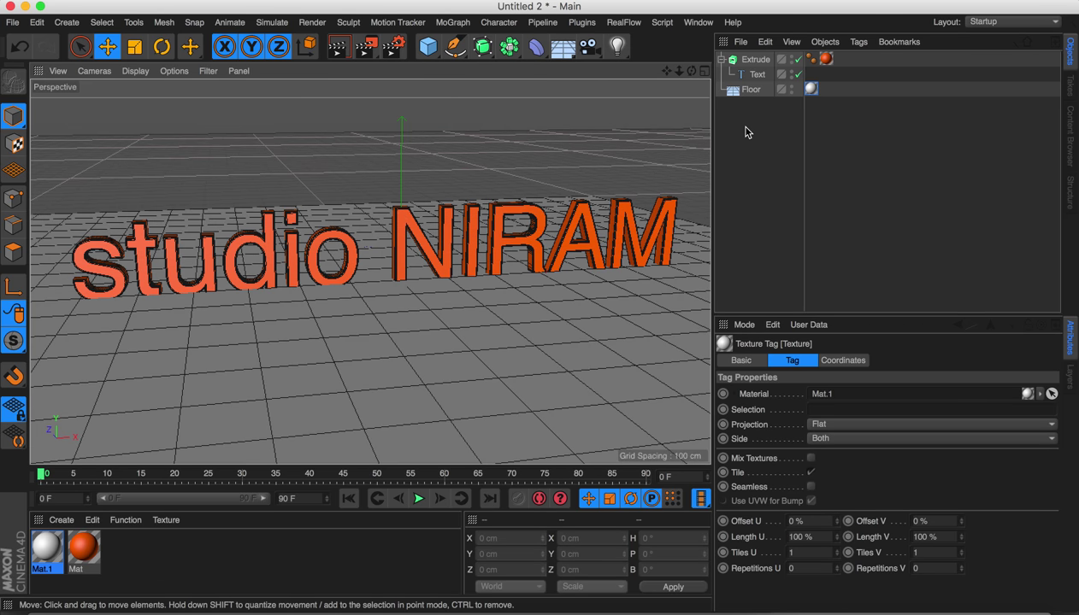
# Step: Add a Sky object to the scene and create a third material
pyautogui.click(563, 49)
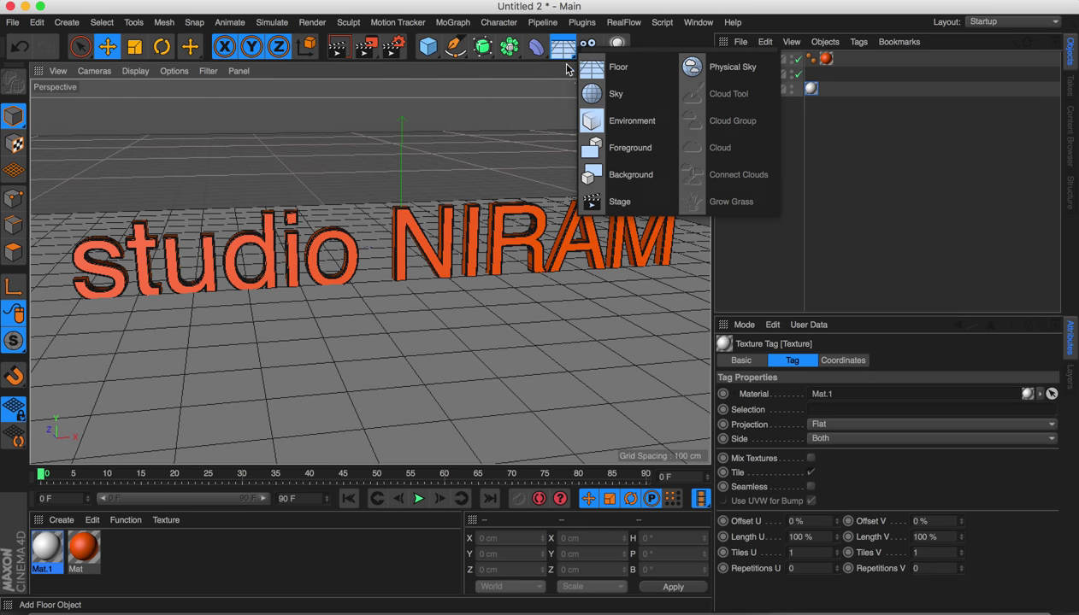
pyautogui.click(599, 98)
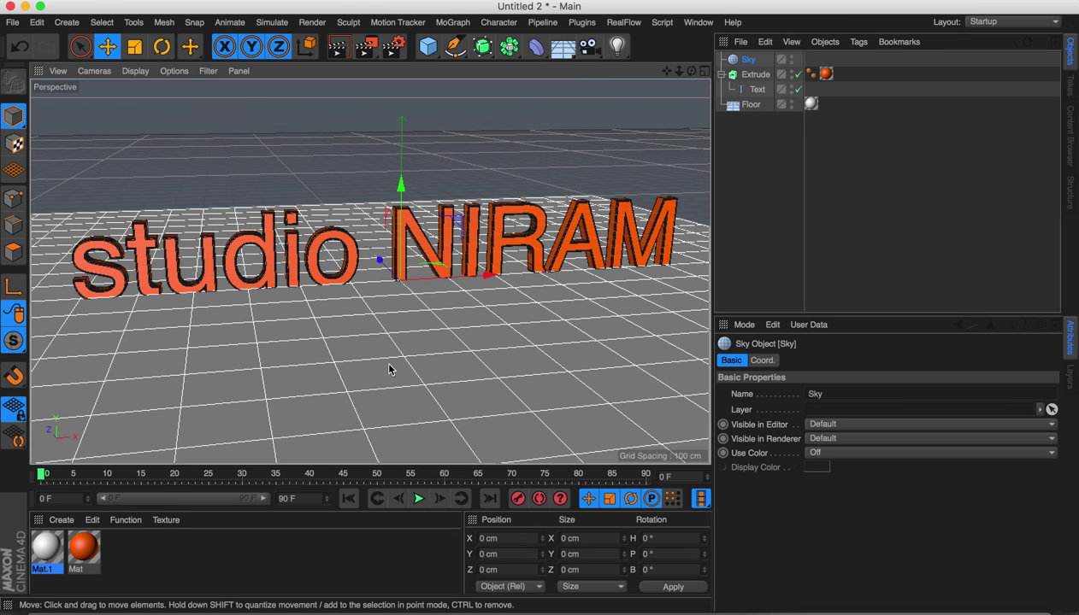
pyautogui.click(158, 581)
pyautogui.doubleClick(158, 580)
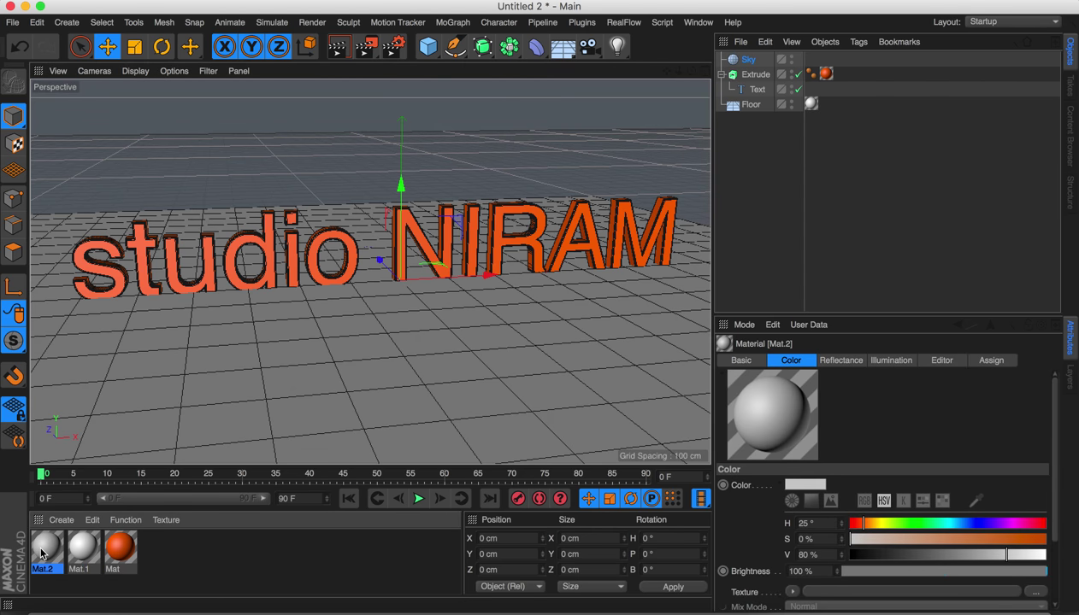
# Step: Disable the Color and Reflectance channels of the new Mat.2 material
pyautogui.doubleClick(40, 540)
pyautogui.click(297, 241)
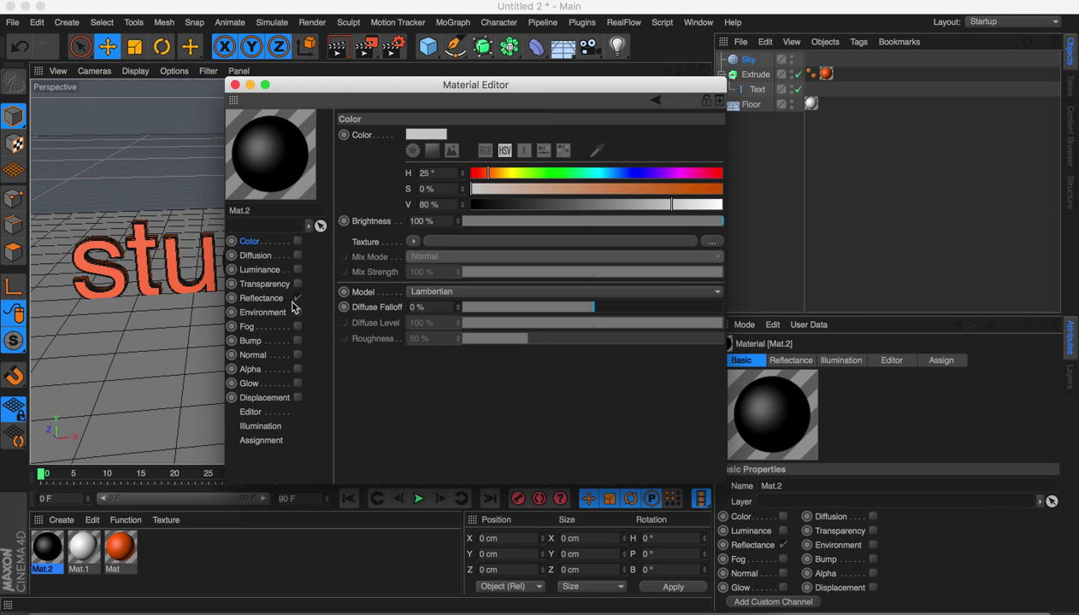
pyautogui.click(298, 297)
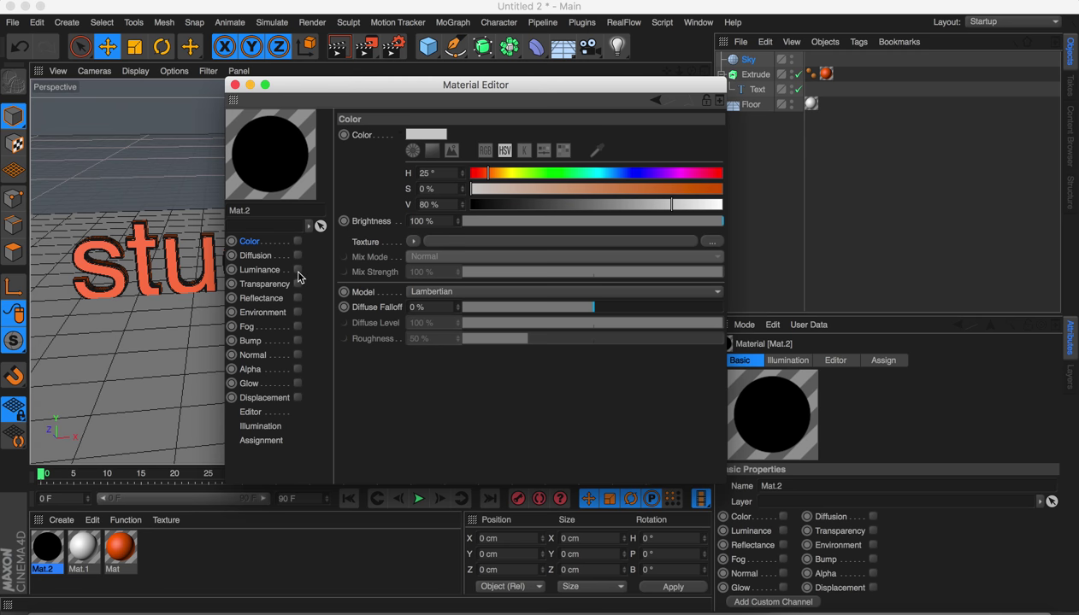
# Step: Enable the Luminance channel of Mat.2 and load the Checkerboard surface shader as its texture
pyautogui.click(297, 270)
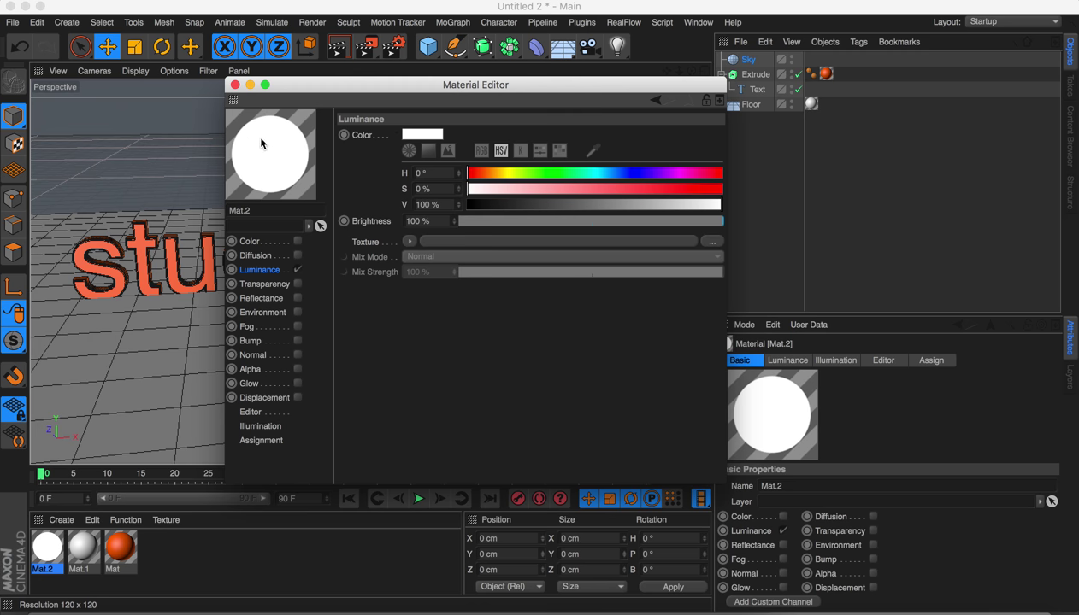
pyautogui.click(409, 242)
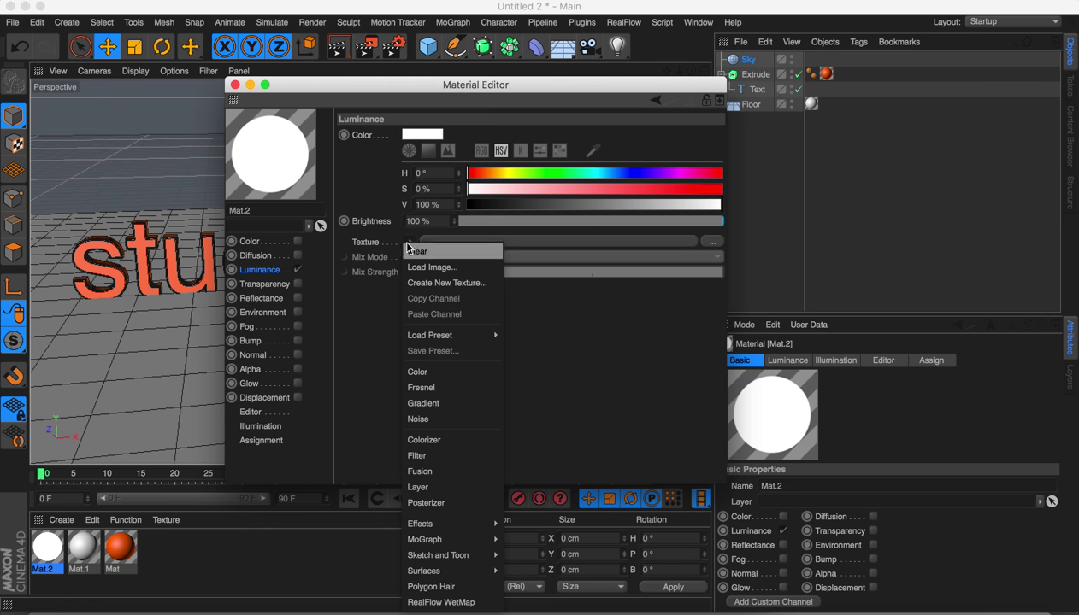
pyautogui.click(345, 230)
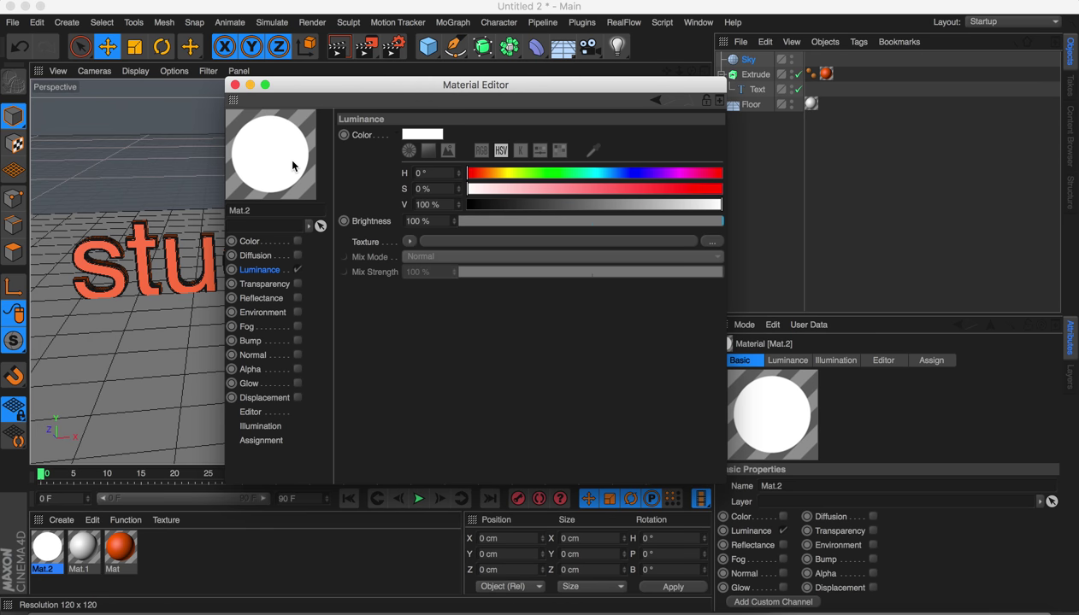
pyautogui.click(409, 243)
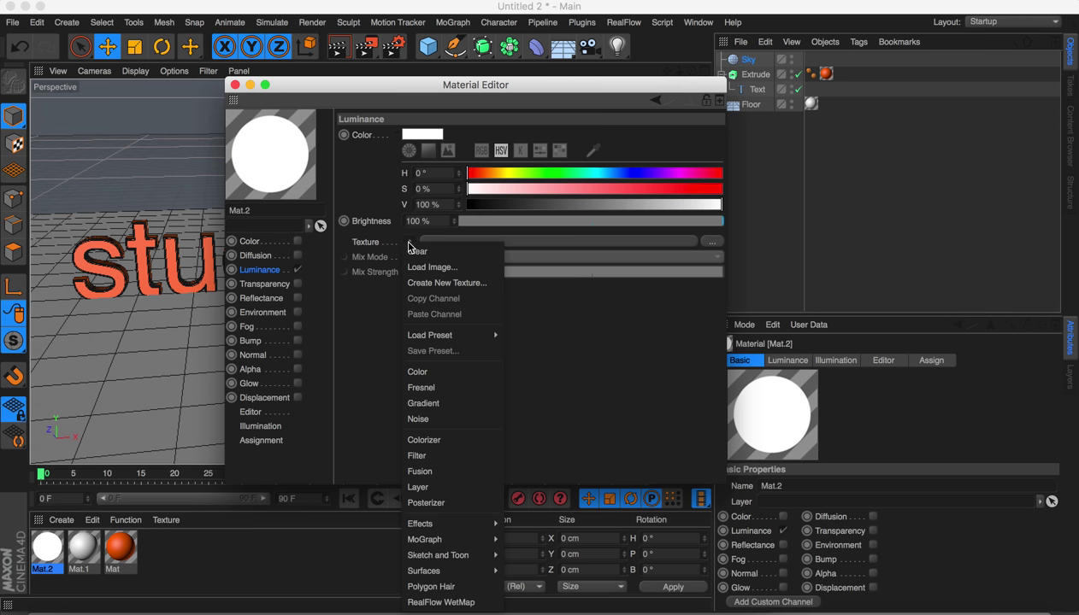
pyautogui.moveTo(451, 524)
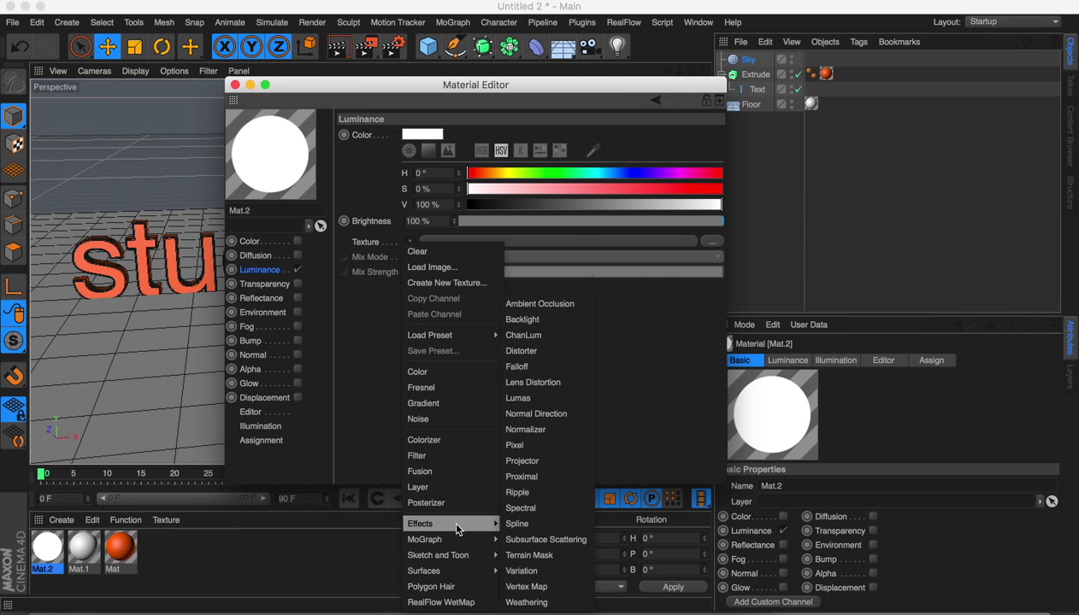
pyautogui.moveTo(455, 570)
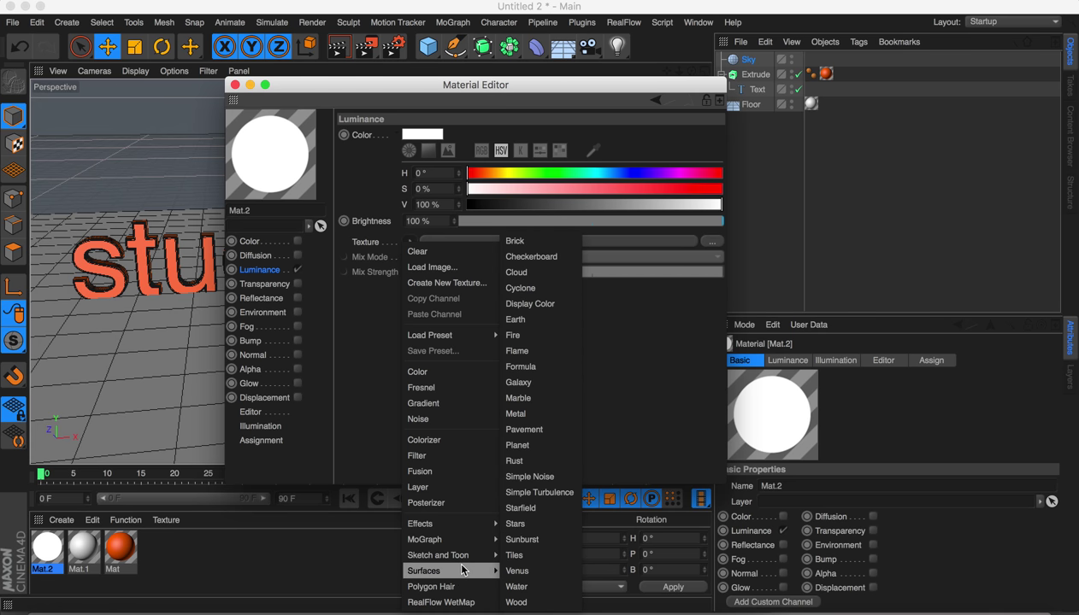
pyautogui.click(543, 256)
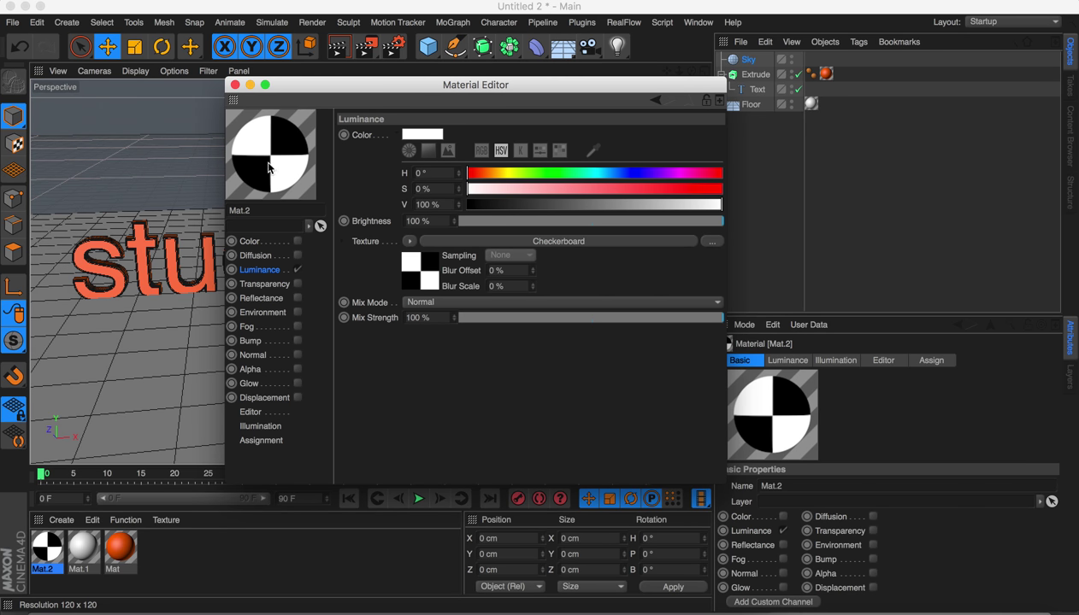
pyautogui.click(235, 84)
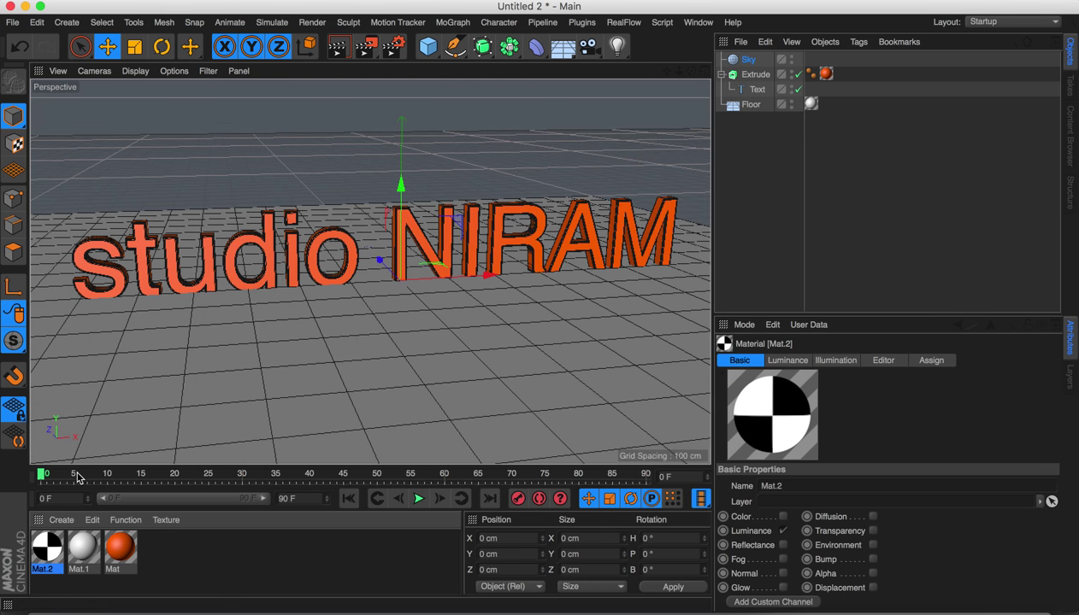
# Step: Apply the checkerboard material Mat.2 to the Sky object and test-render the scene in the Picture Viewer, comparing it with the earlier renders
pyautogui.moveTo(1064, 350); pyautogui.dragTo(746, 61)
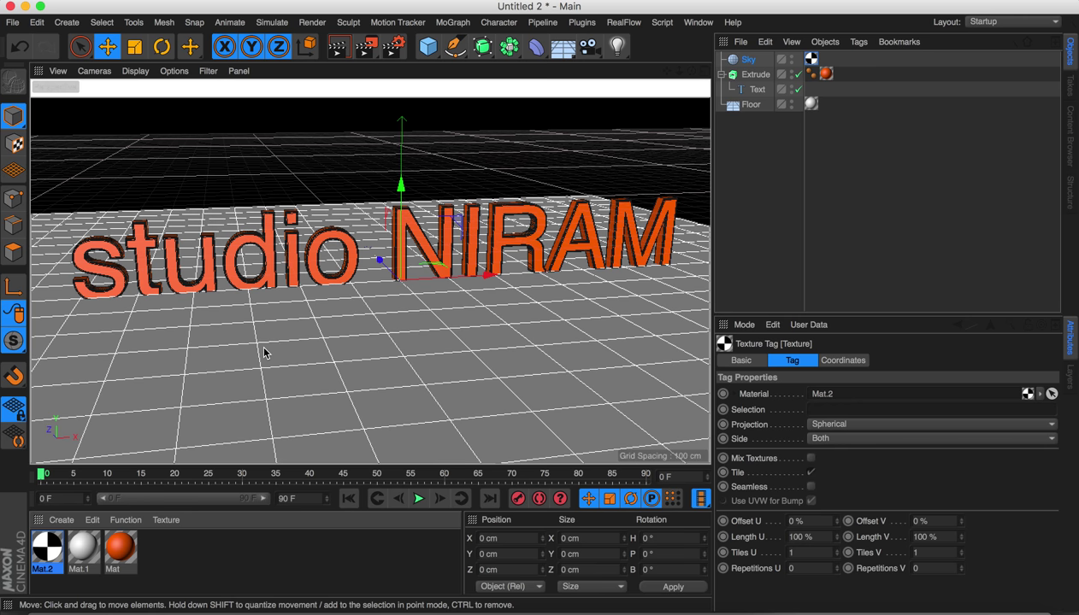
pyautogui.click(365, 48)
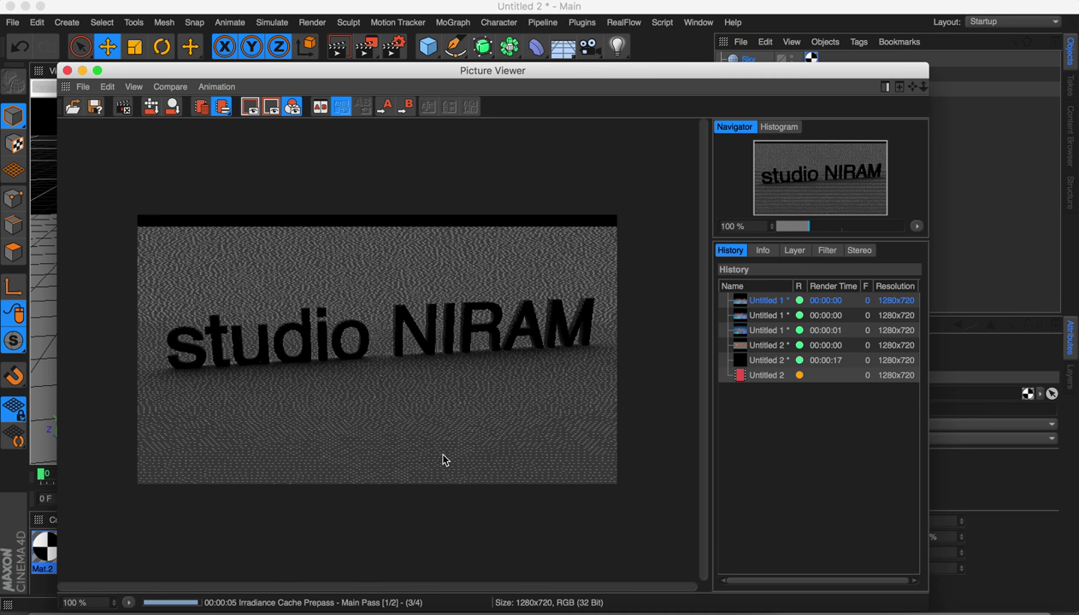
pyautogui.click(735, 345)
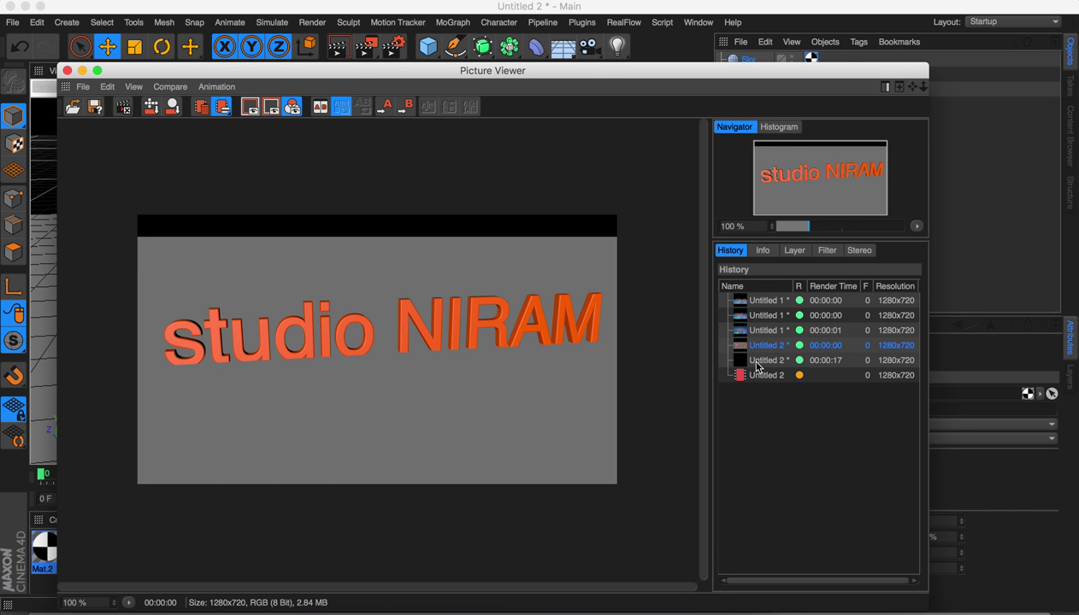
pyautogui.click(741, 360)
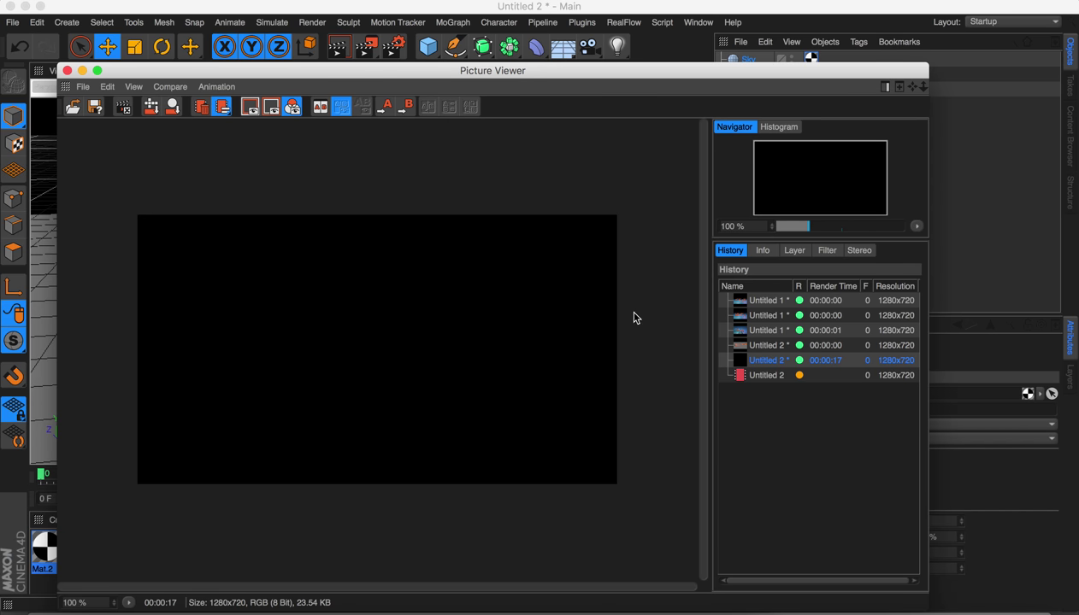
pyautogui.click(765, 376)
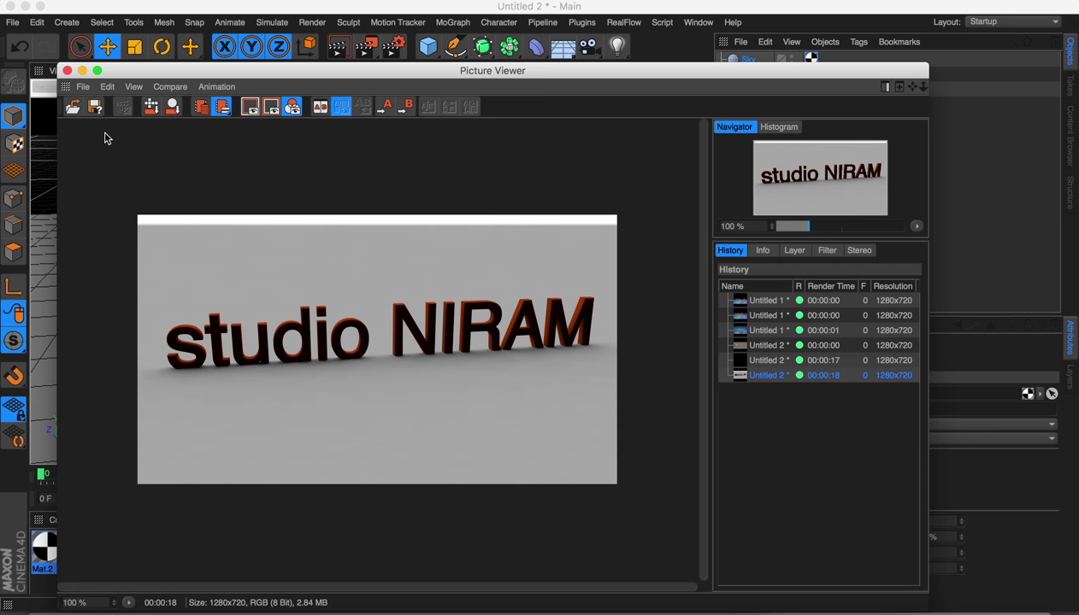
pyautogui.click(82, 71)
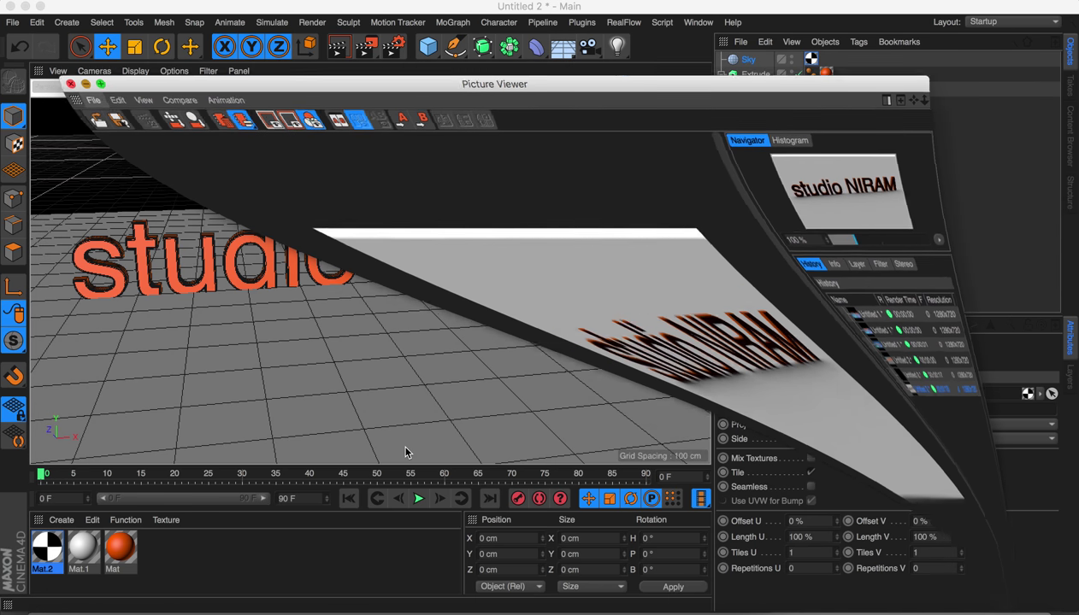
# Step: Rotate the Sky object around its vertical axis to a heading of about -115.2°
pyautogui.keyDown('alt'); pyautogui.moveTo(466, 232); pyautogui.dragTo(360, 127); pyautogui.keyUp('alt')
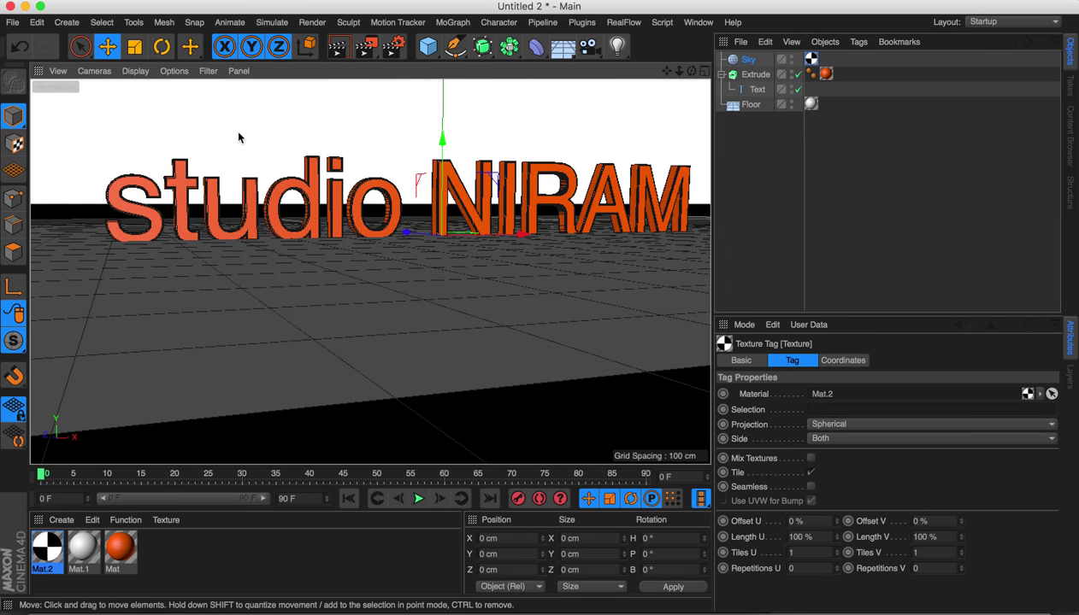
pyautogui.keyDown('alt'); pyautogui.moveTo(413, 303); pyautogui.dragTo(699, 302); pyautogui.keyUp('alt')
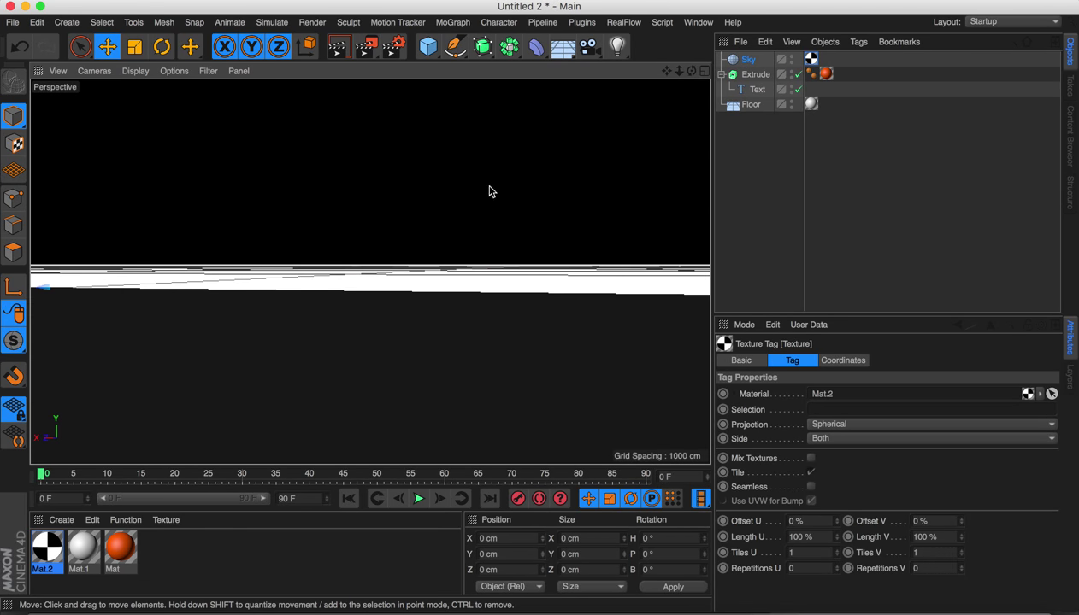
pyautogui.keyDown('alt'); pyautogui.moveTo(524, 233); pyautogui.dragTo(137, 292); pyautogui.keyUp('alt')
pyautogui.keyDown('alt'); pyautogui.moveTo(294, 307); pyautogui.dragTo(294, 369, button='middle'); pyautogui.keyUp('alt')
pyautogui.keyDown('alt'); pyautogui.moveTo(414, 328); pyautogui.dragTo(389, 332, button='right'); pyautogui.keyUp('alt')
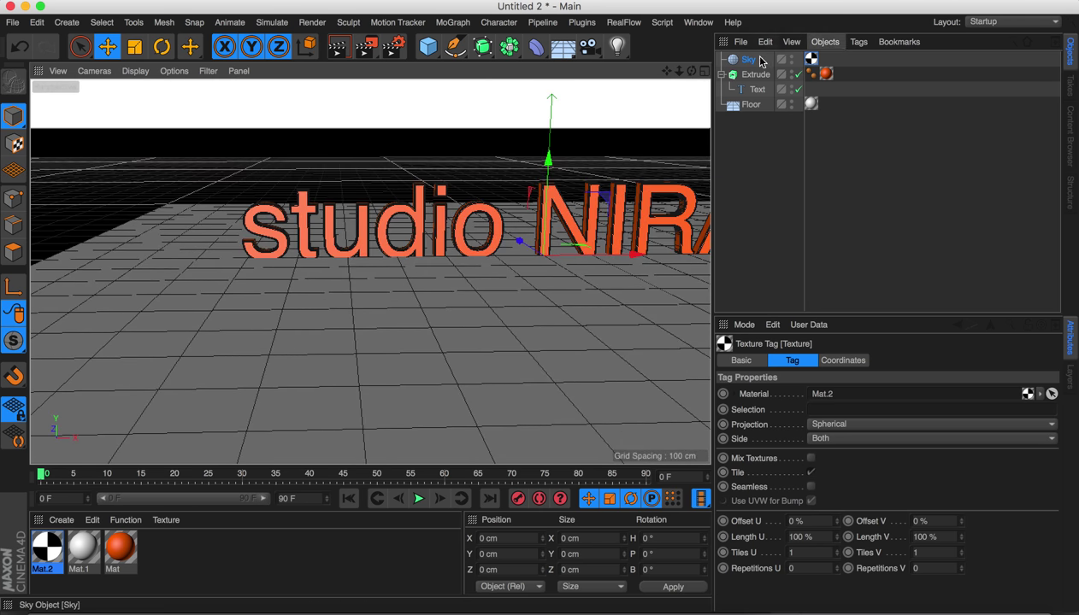
pyautogui.click(749, 60)
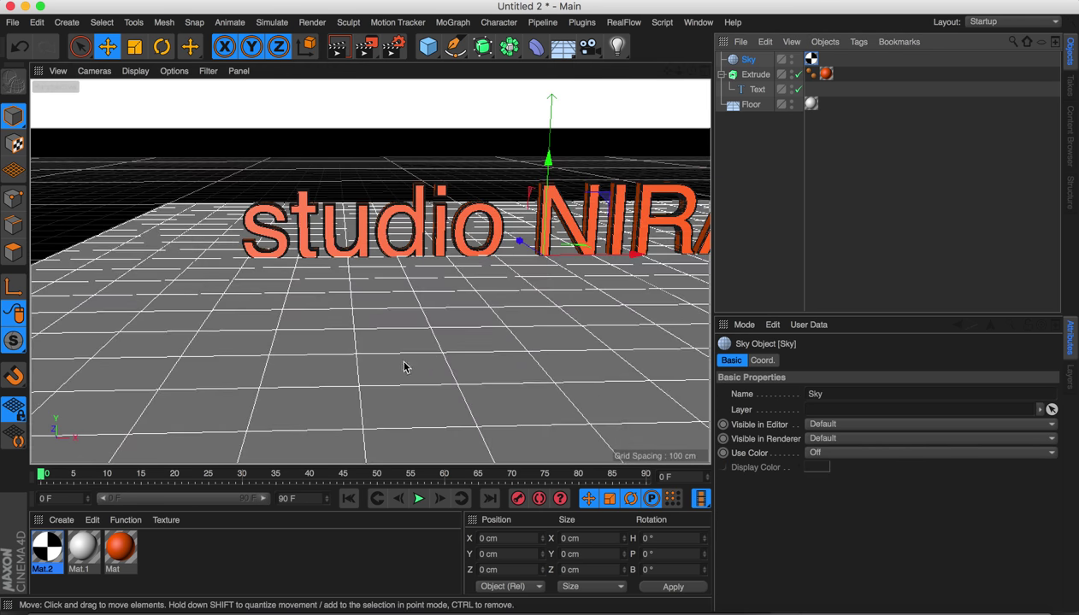
pyautogui.click(162, 49)
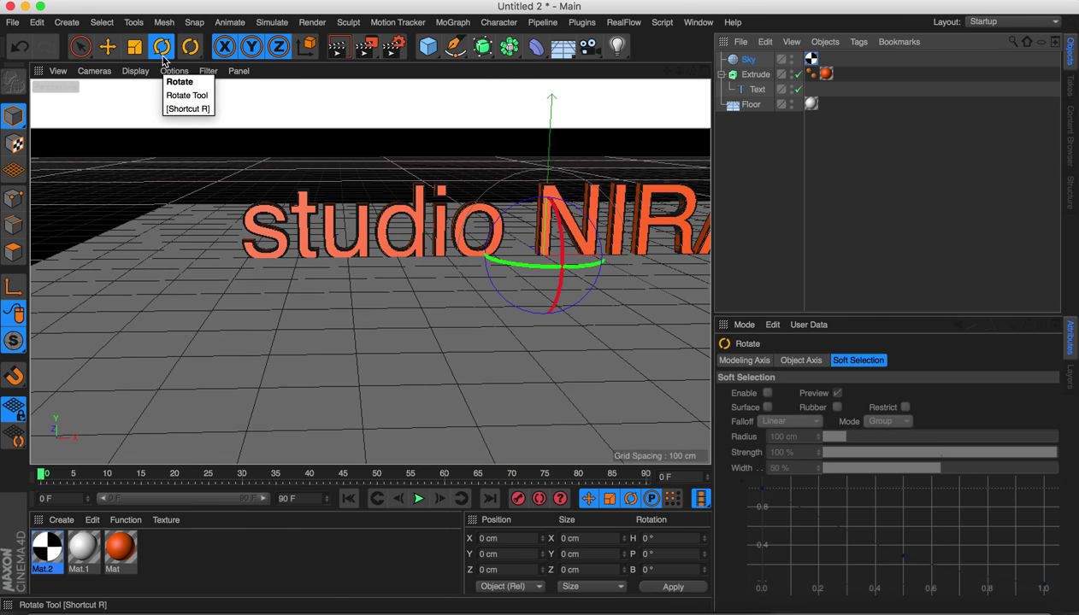
pyautogui.moveTo(524, 266); pyautogui.dragTo(318, 250)
# Step: Frame the whole text and test-render the scene with the rotated sky in the Picture Viewer
pyautogui.keyDown('alt'); pyautogui.moveTo(399, 270); pyautogui.dragTo(242, 296, button='middle'); pyautogui.keyUp('alt')
pyautogui.scroll(-1, 402, 273)
pyautogui.keyDown('alt'); pyautogui.moveTo(381, 298); pyautogui.dragTo(513, 274); pyautogui.keyUp('alt')
pyautogui.click(366, 46)
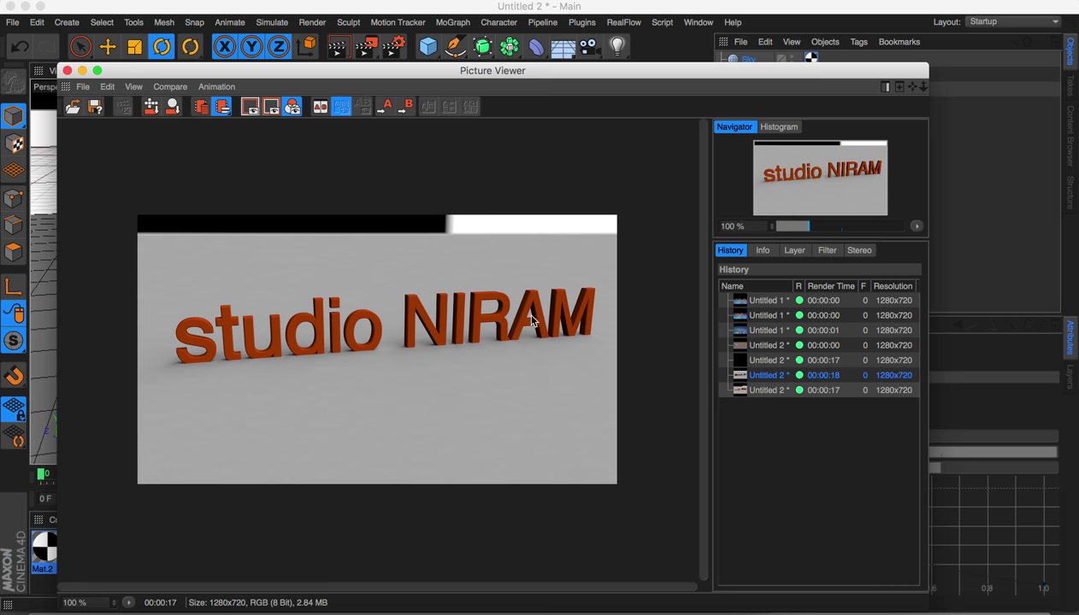
pyautogui.click(68, 71)
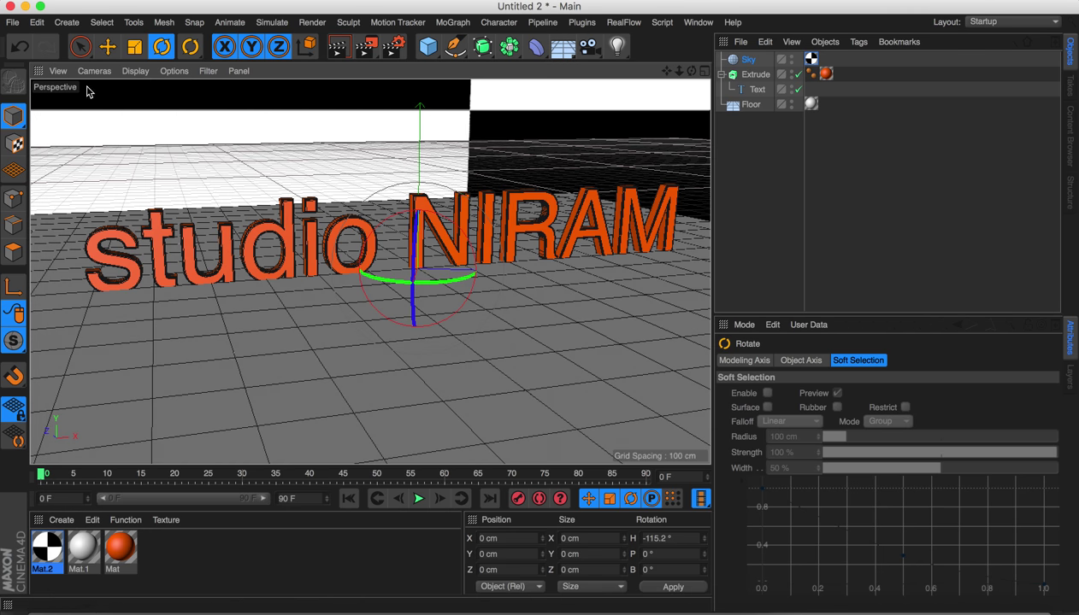
# Step: Rotate the Sky object further around its vertical axis to a heading of about -230.9°
pyautogui.click(756, 65)
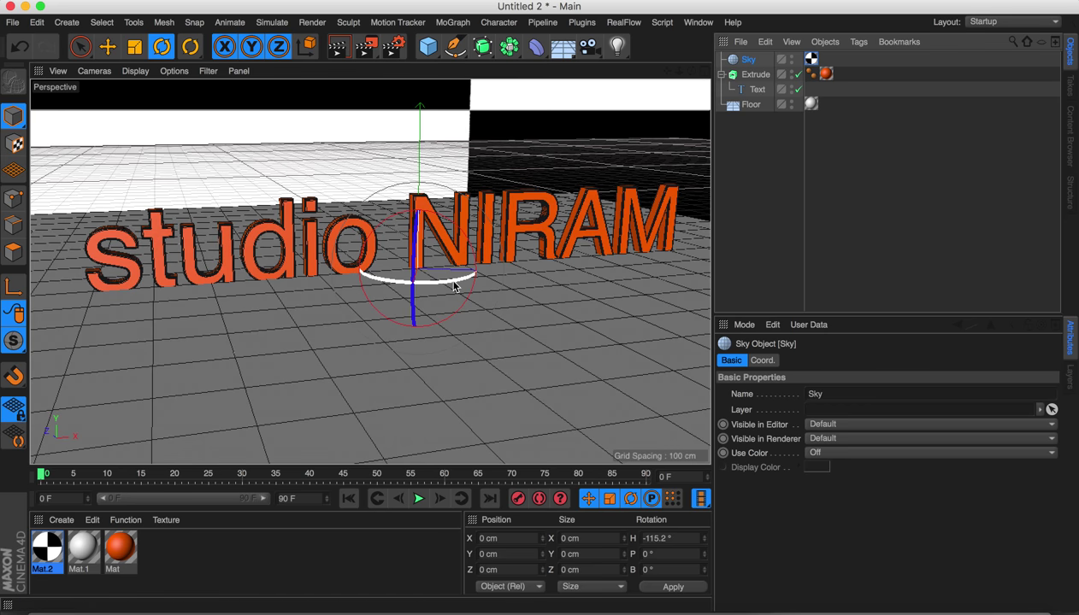
pyautogui.moveTo(449, 283); pyautogui.dragTo(323, 272)
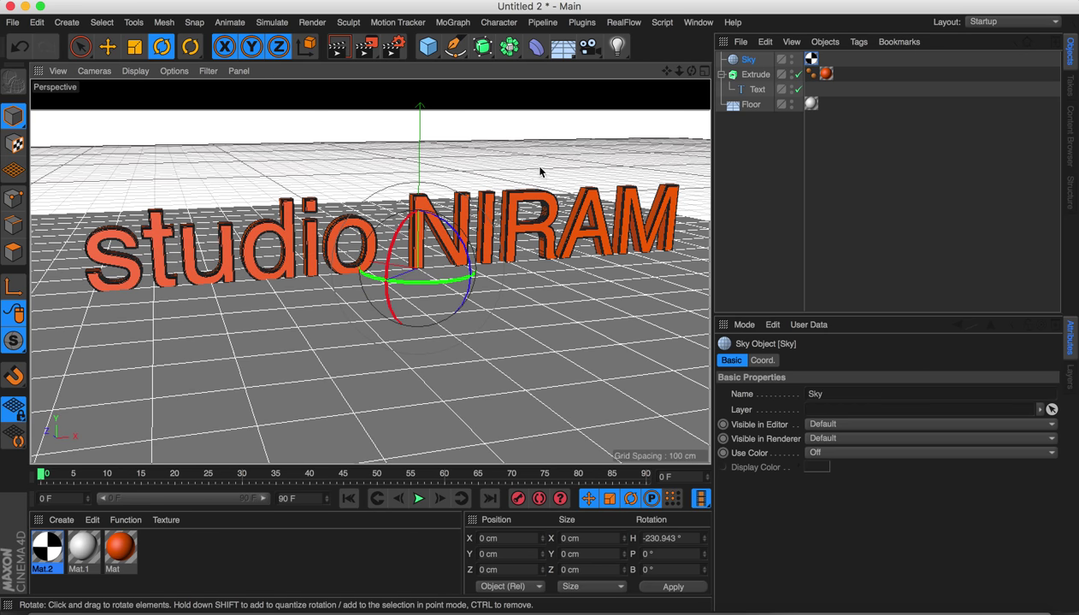
pyautogui.click(760, 62)
pyautogui.click(744, 62)
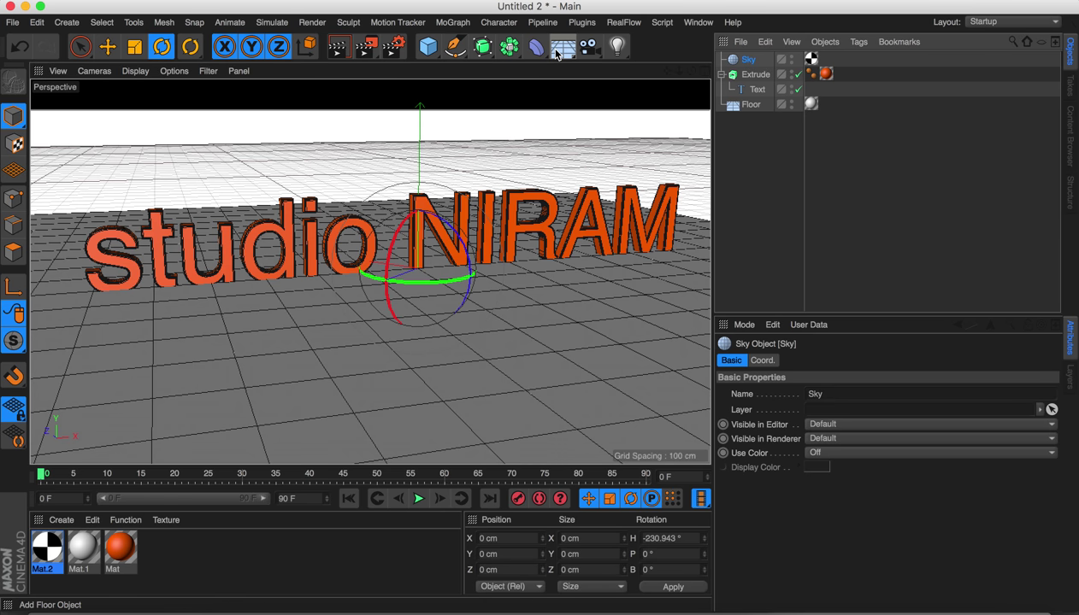
# Step: Add a Background object placed below the Sky in the hierarchy and apply the white Mat.1 material to it
pyautogui.moveTo(555, 49); pyautogui.dragTo(596, 169)
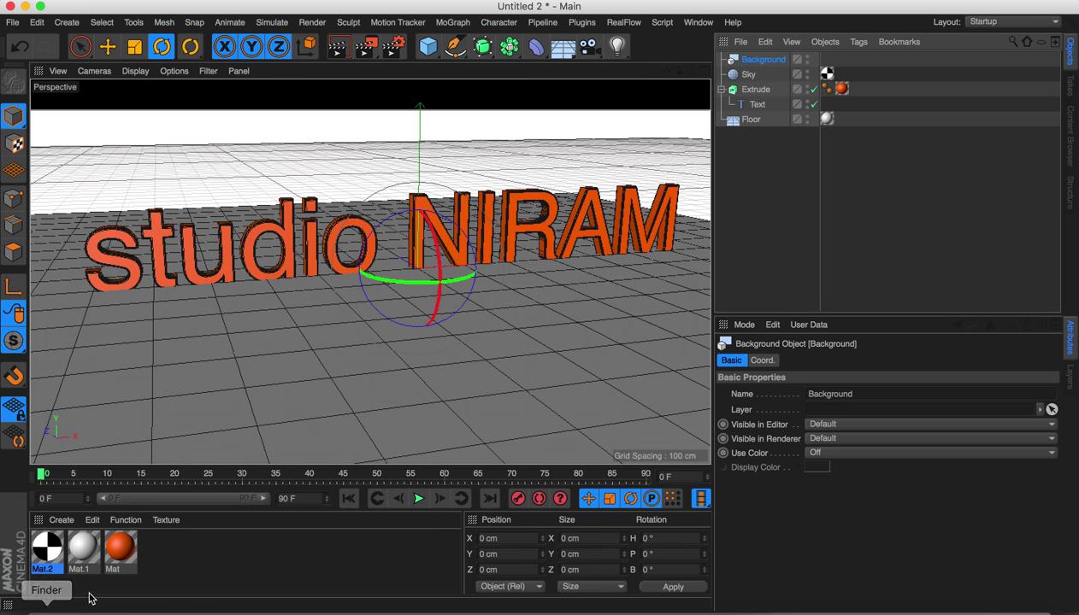
pyautogui.moveTo(81, 553); pyautogui.dragTo(760, 64)
pyautogui.click(757, 60)
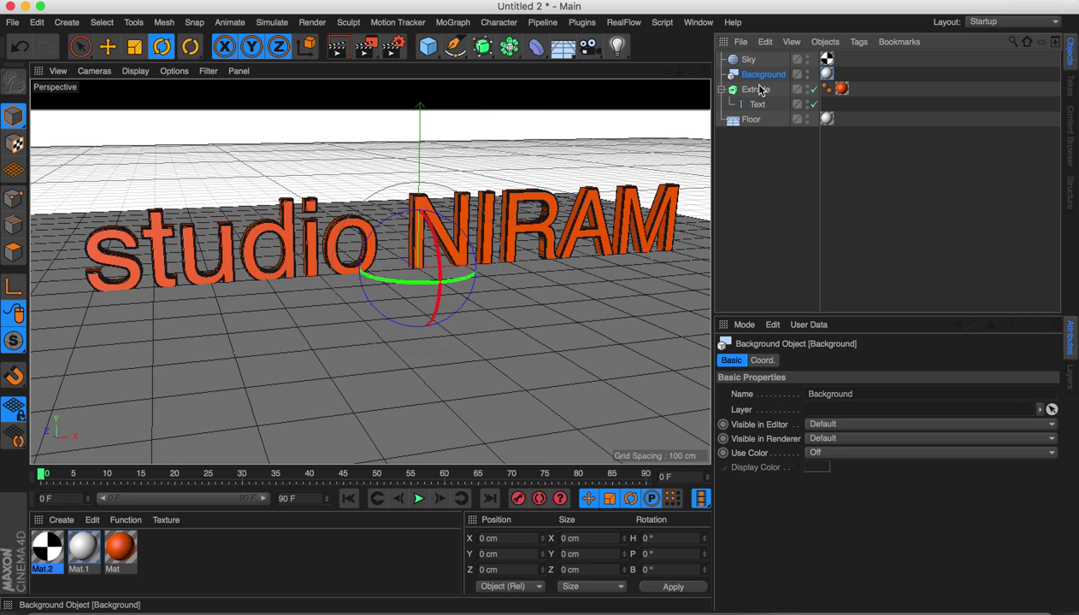
# Step: Test-render the scene with the Background object in the Picture Viewer and compare it with the previous render
pyautogui.click(365, 47)
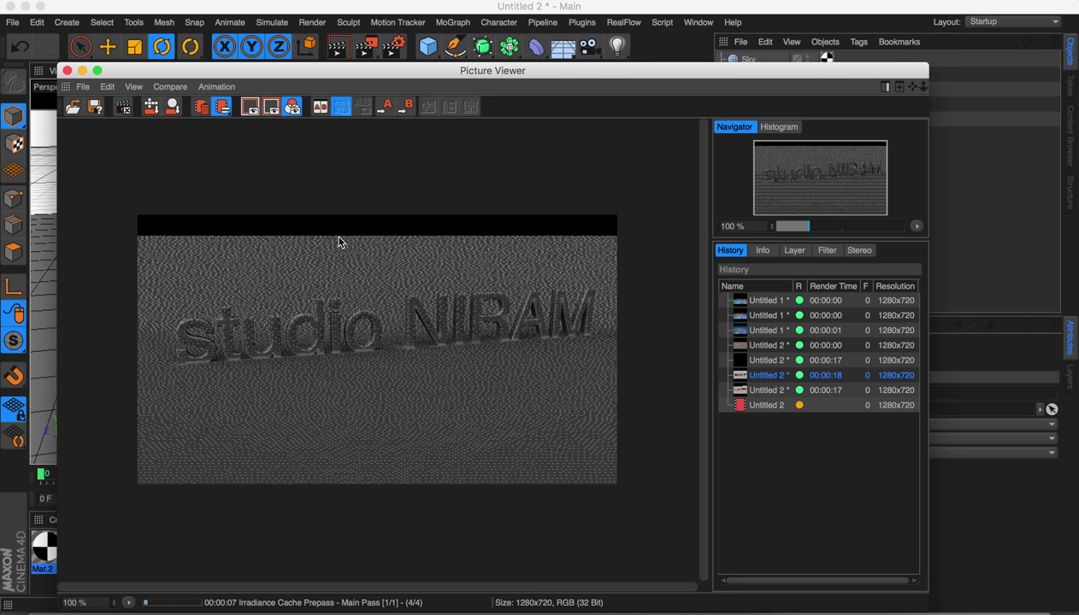
pyautogui.click(725, 387)
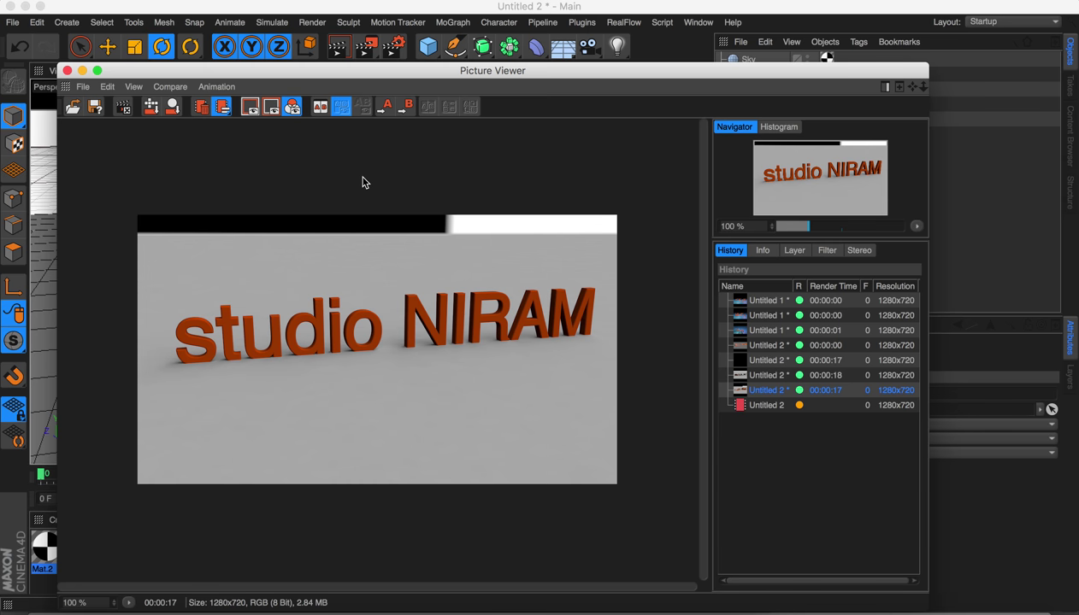
pyautogui.click(752, 408)
pyautogui.click(67, 70)
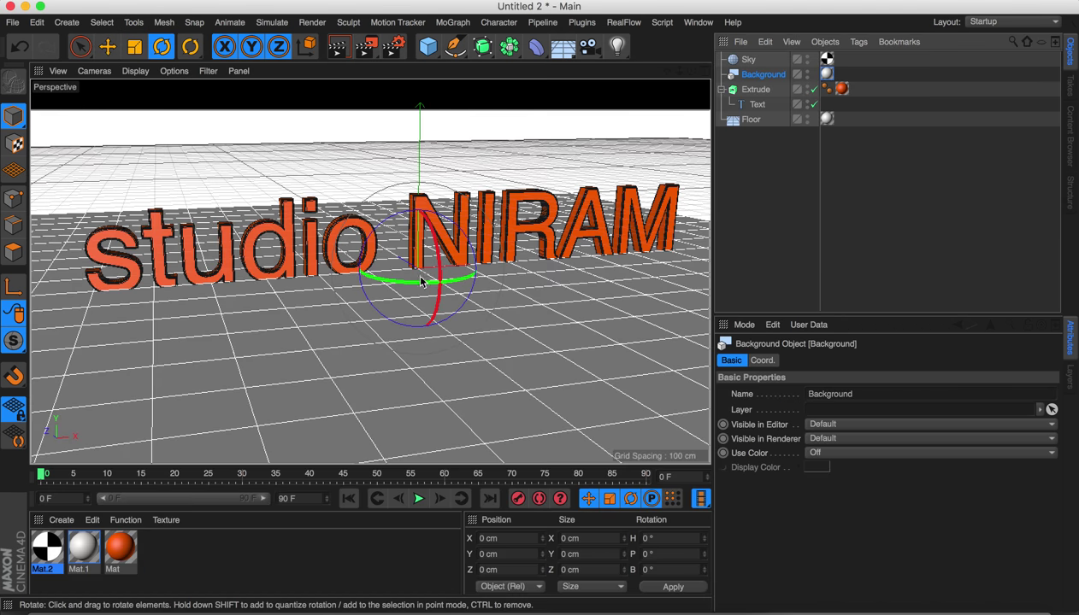
# Step: Look through the tags that can be added to the Sky object and inspect the material tag on the Extrude object
pyautogui.keyDown('alt'); pyautogui.moveTo(408, 270); pyautogui.dragTo(397, 242); pyautogui.keyUp('alt')
pyautogui.keyDown('alt'); pyautogui.moveTo(397, 240); pyautogui.dragTo(407, 282, button='middle'); pyautogui.keyUp('alt')
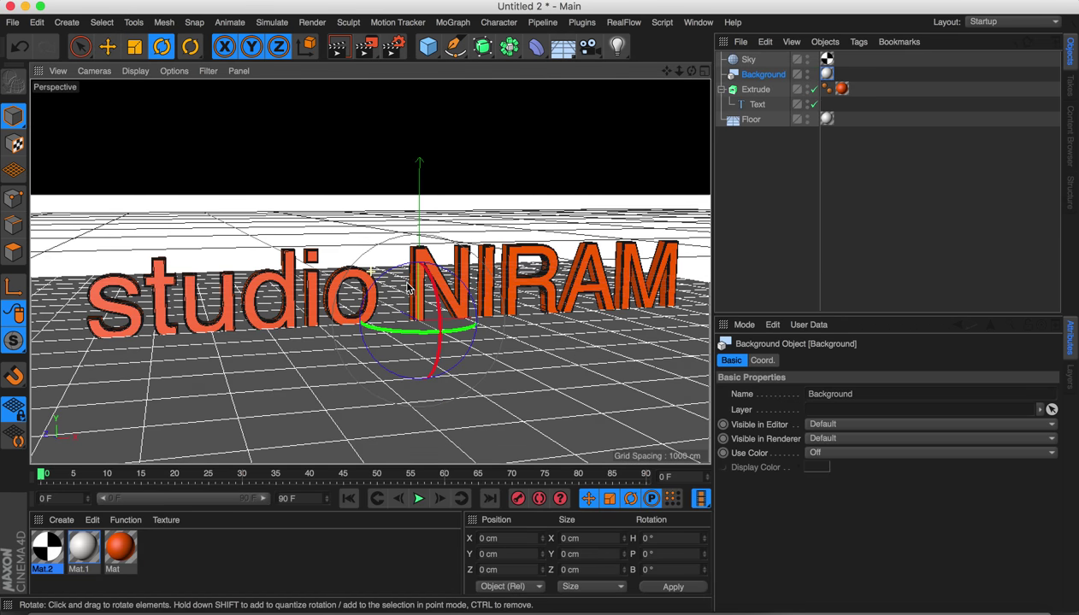
pyautogui.keyDown('alt'); pyautogui.moveTo(408, 288); pyautogui.dragTo(403, 280); pyautogui.keyUp('alt')
pyautogui.click(750, 61)
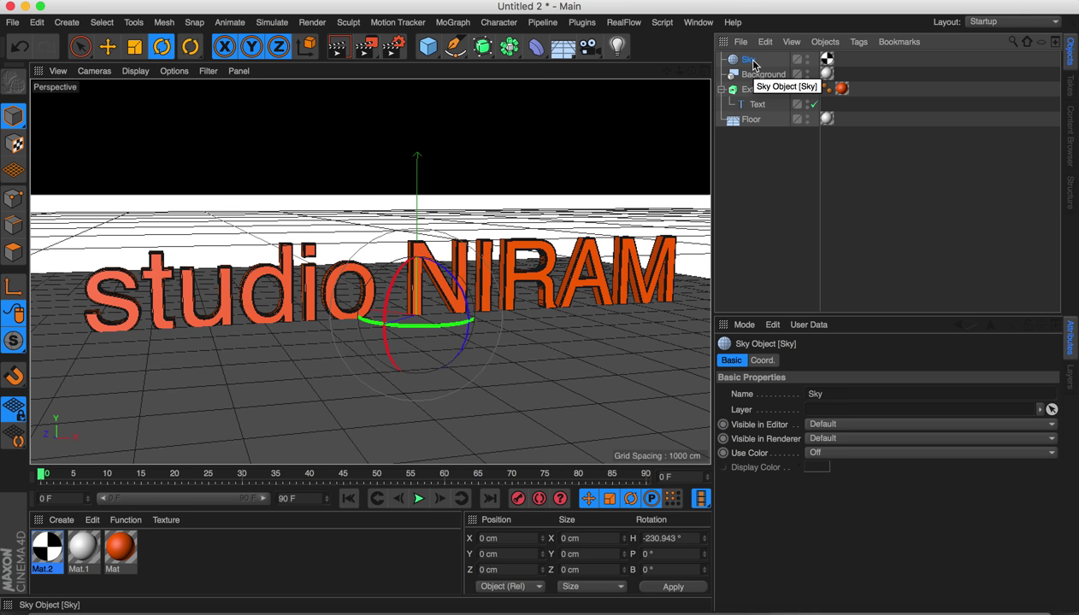
pyautogui.rightClick(753, 64)
pyautogui.moveTo(834, 18)
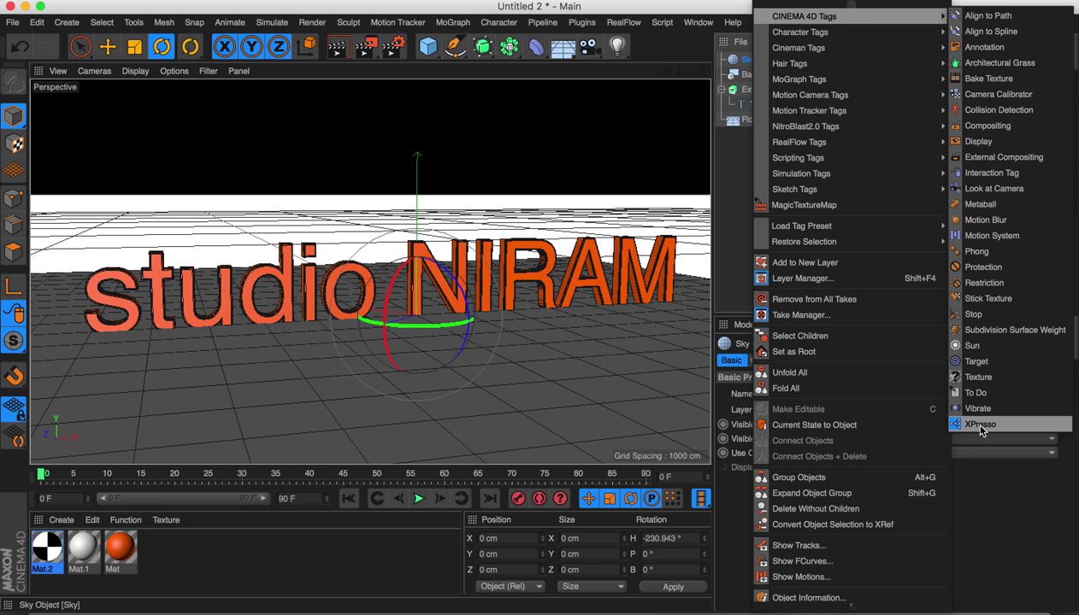
pyautogui.click(733, 64)
pyautogui.rightClick(734, 62)
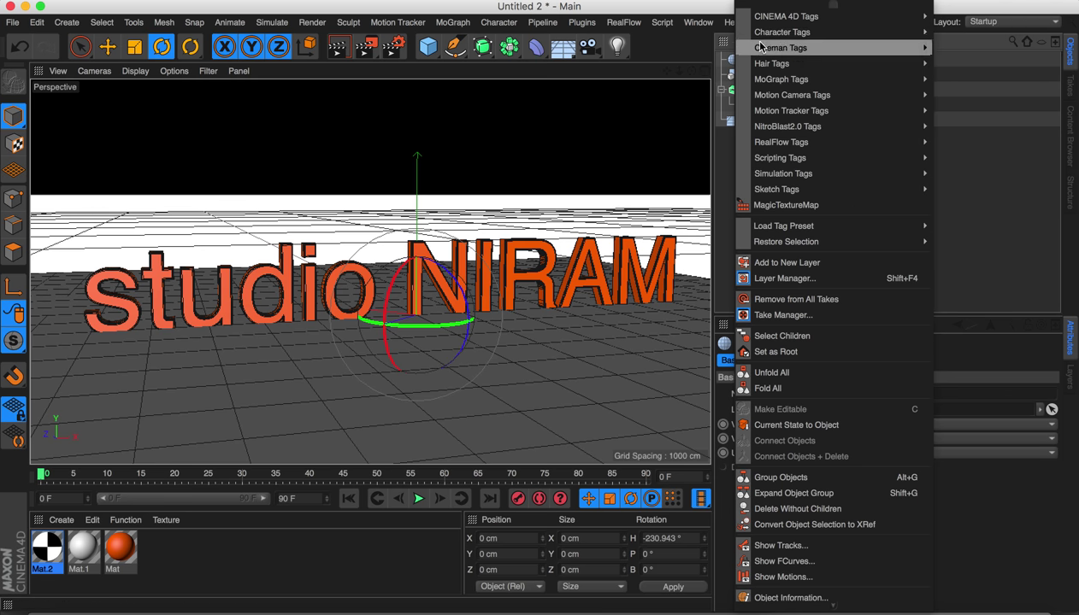
pyautogui.click(733, 75)
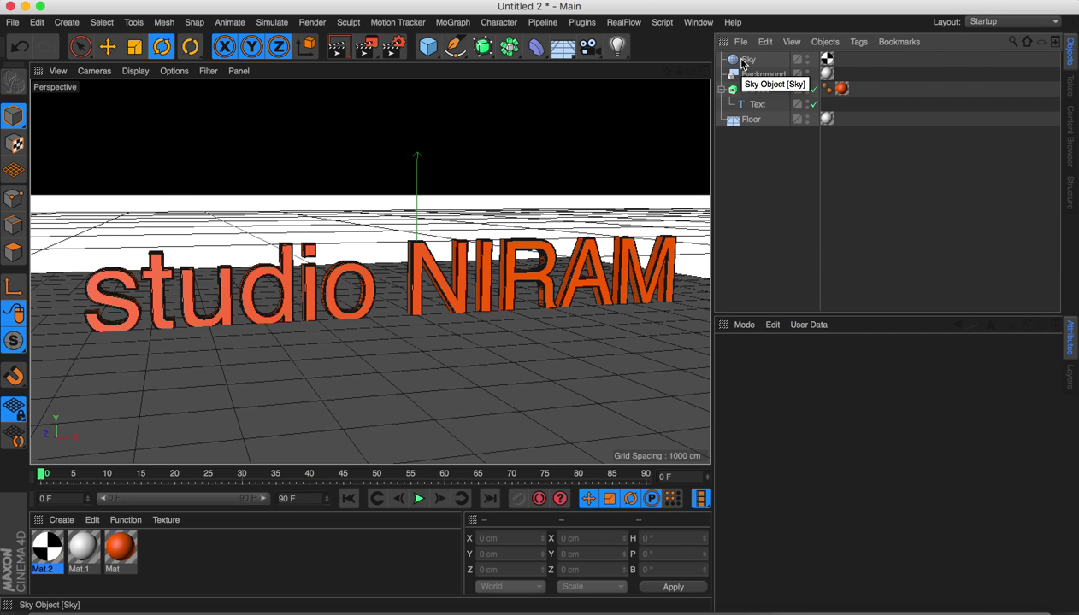
pyautogui.click(838, 91)
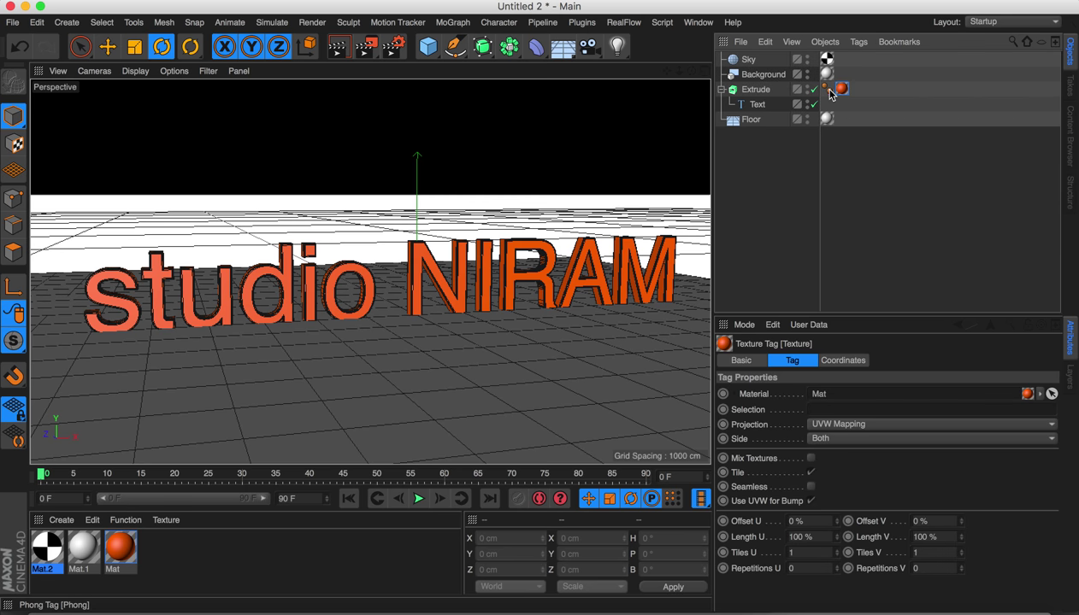
# Step: Add a Compositing tag to the Sky object and turn off its Seen by Camera option
pyautogui.click(827, 90)
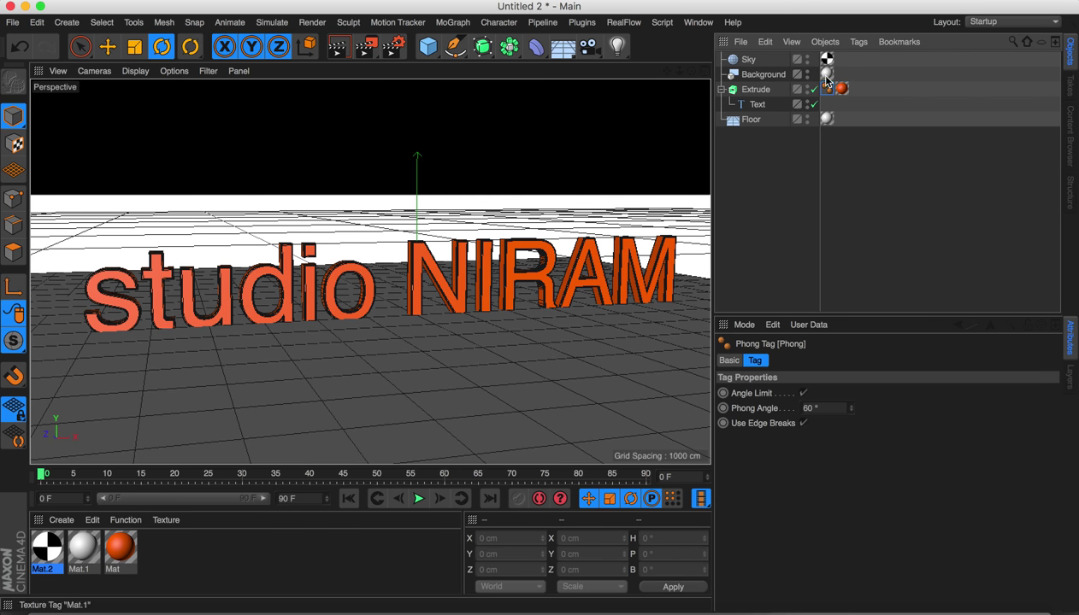
pyautogui.click(746, 61)
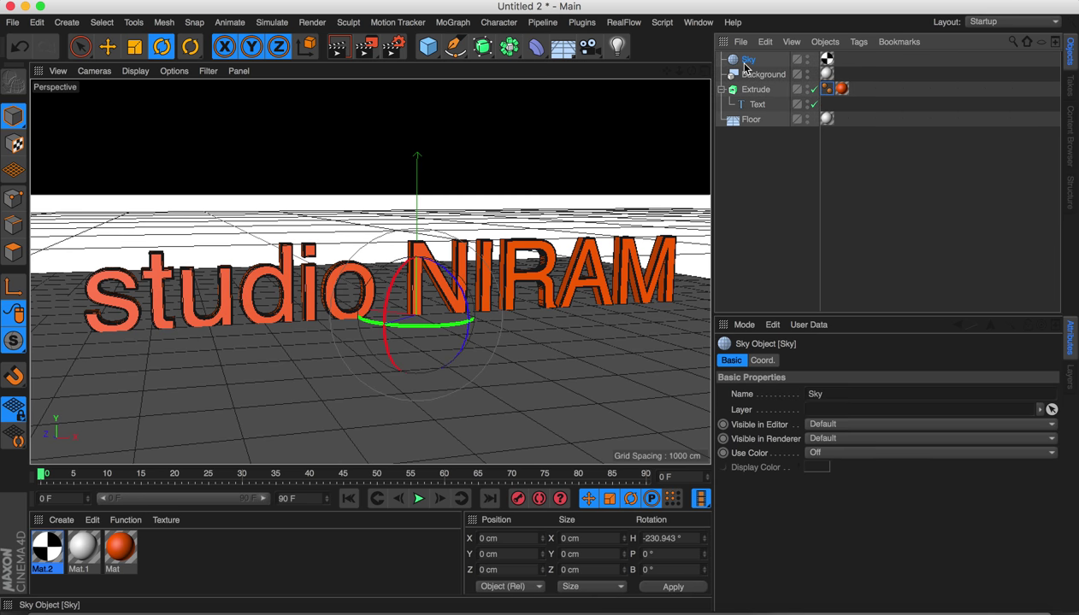
pyautogui.rightClick(746, 61)
pyautogui.moveTo(791, 19)
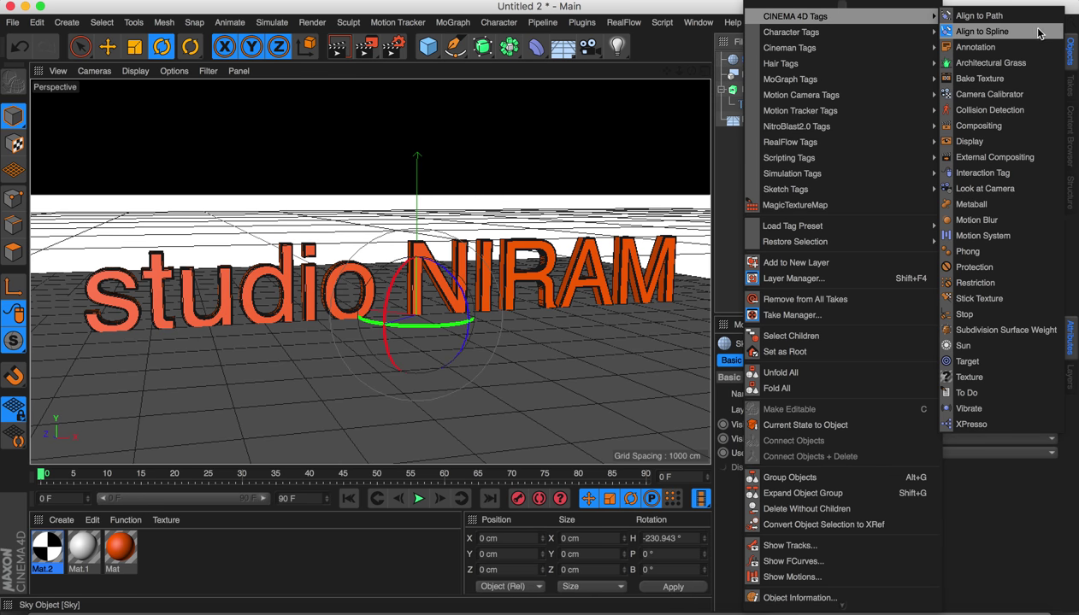
pyautogui.click(1010, 131)
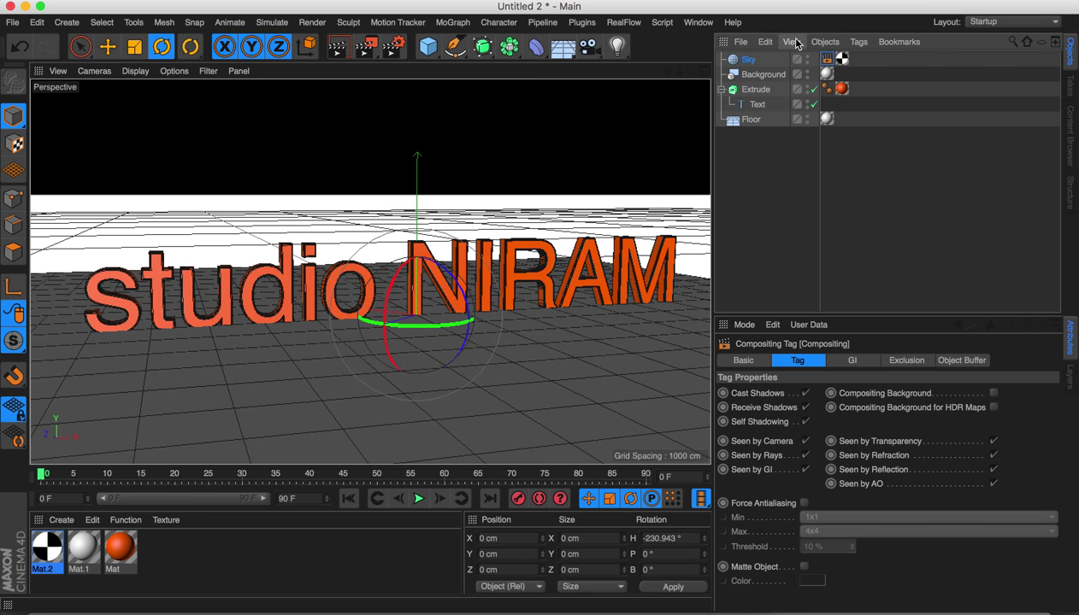
pyautogui.click(805, 441)
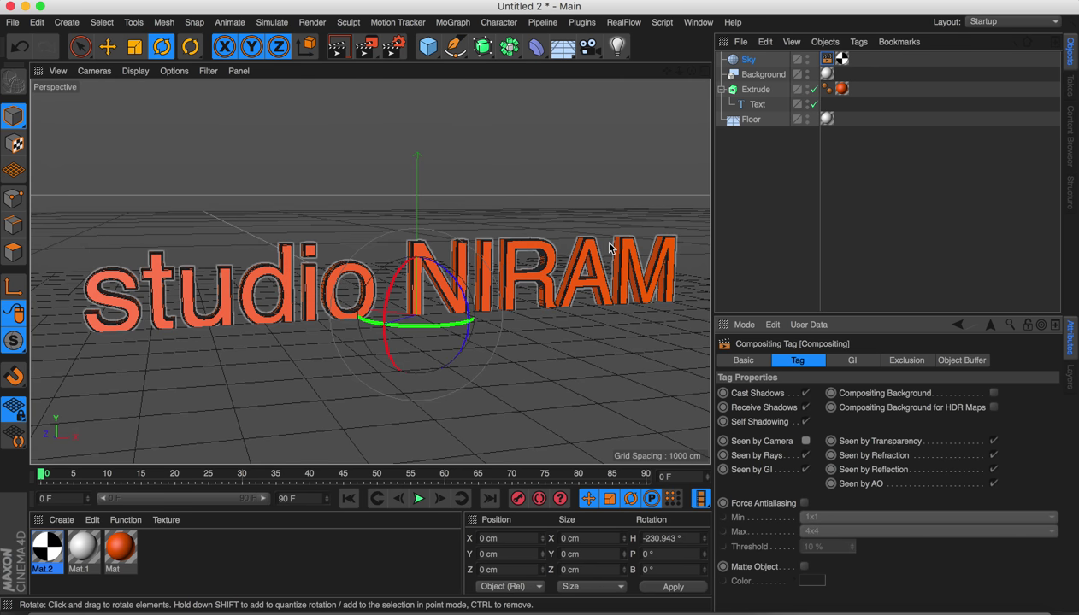
# Step: Add a Compositing tag to the Floor object and try its Compositing Background option on and off
pyautogui.click(757, 77)
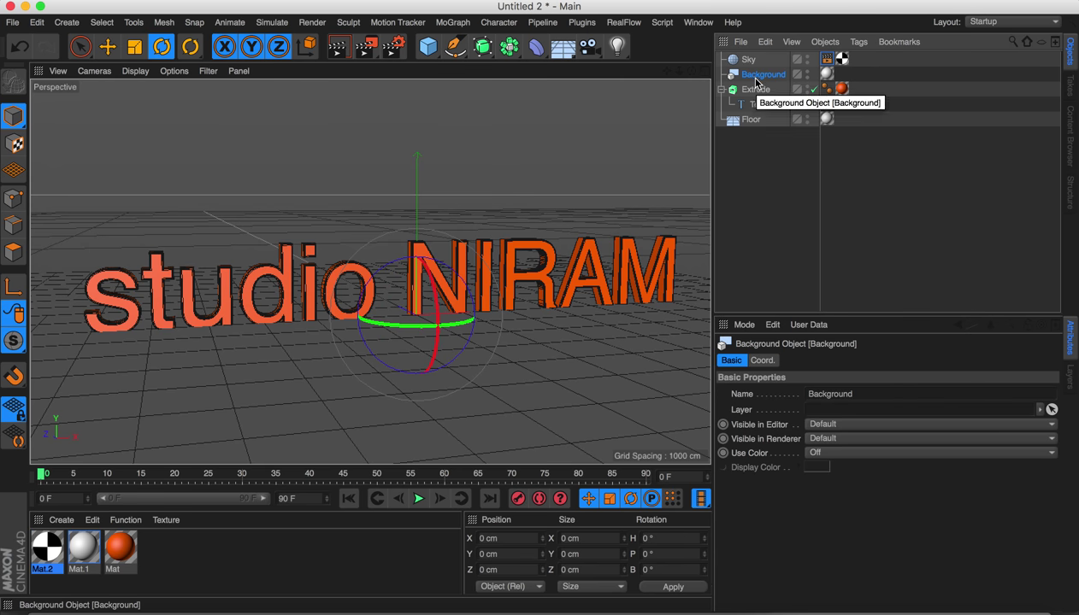
pyautogui.click(752, 121)
pyautogui.rightClick(752, 127)
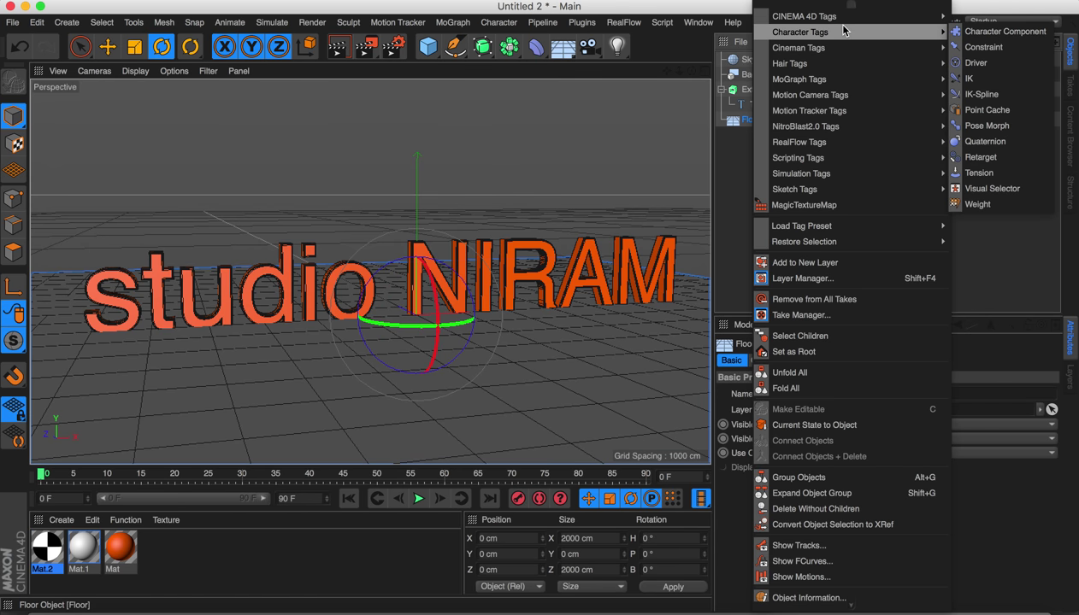
pyautogui.moveTo(897, 16)
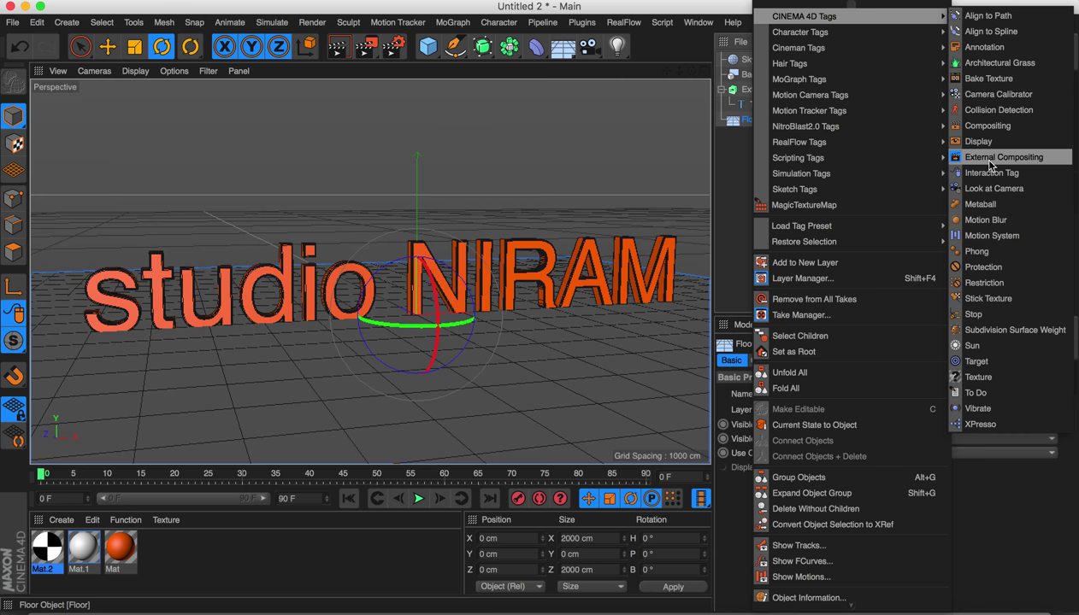
pyautogui.click(987, 125)
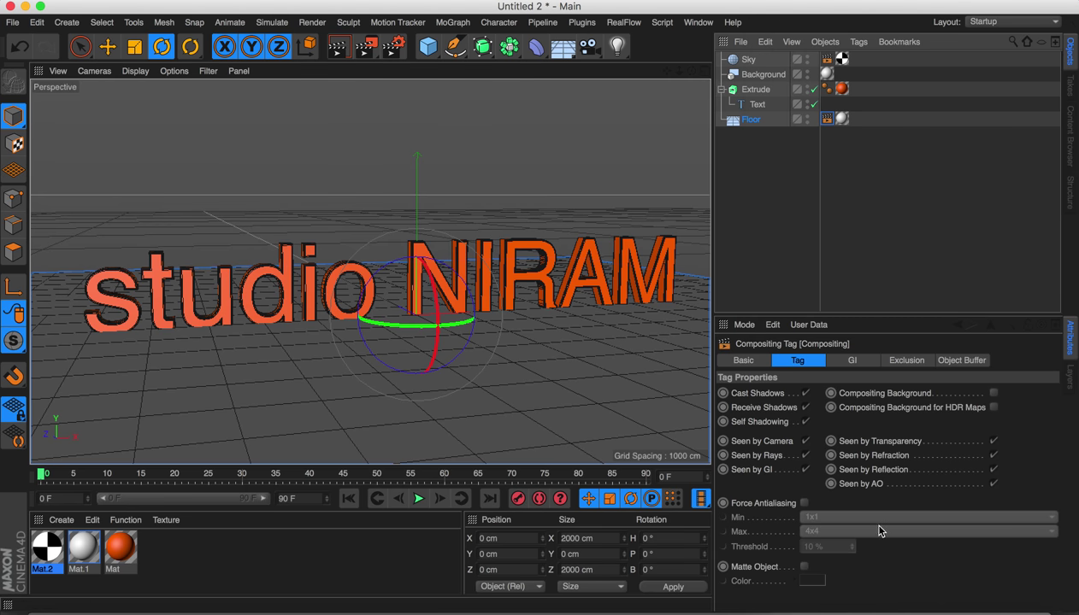
pyautogui.click(993, 393)
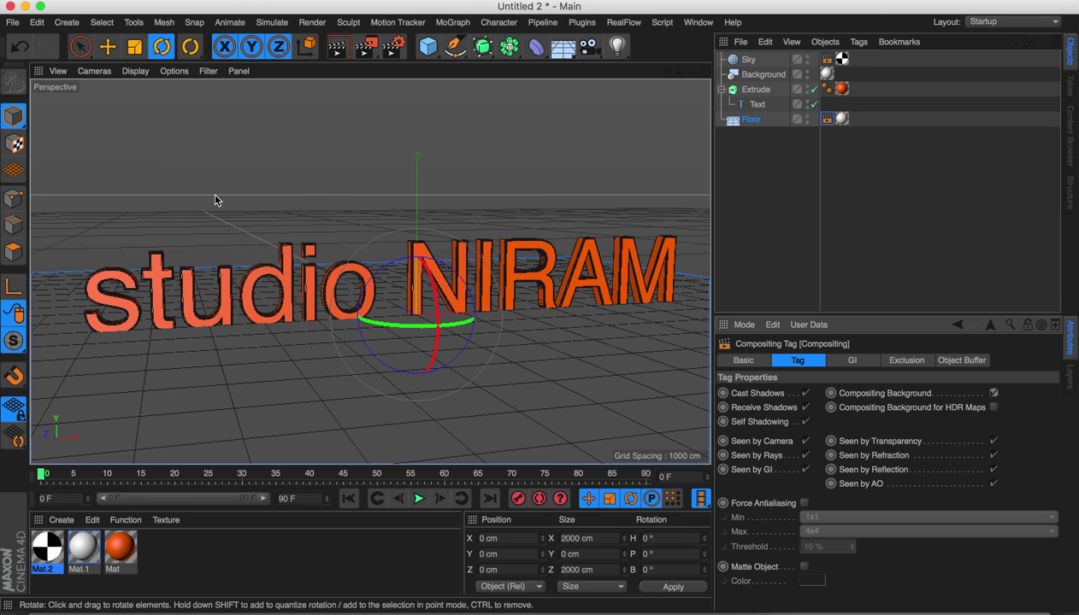
pyautogui.click(994, 394)
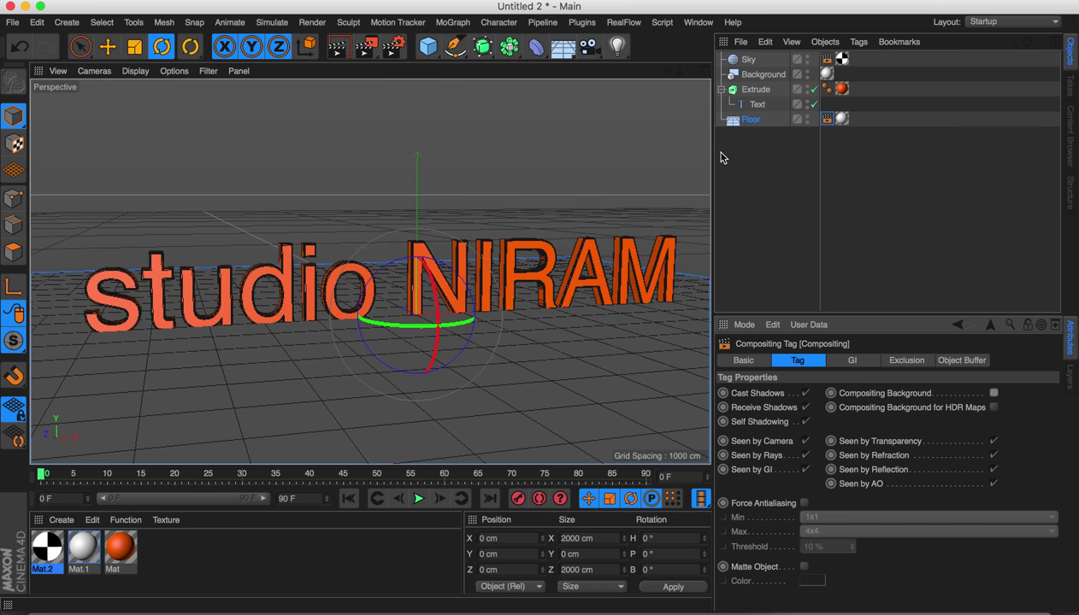
# Step: Move the Background object directly above the Floor in the hierarchy and inspect the material tags of both objects
pyautogui.moveTo(760, 74); pyautogui.dragTo(750, 113)
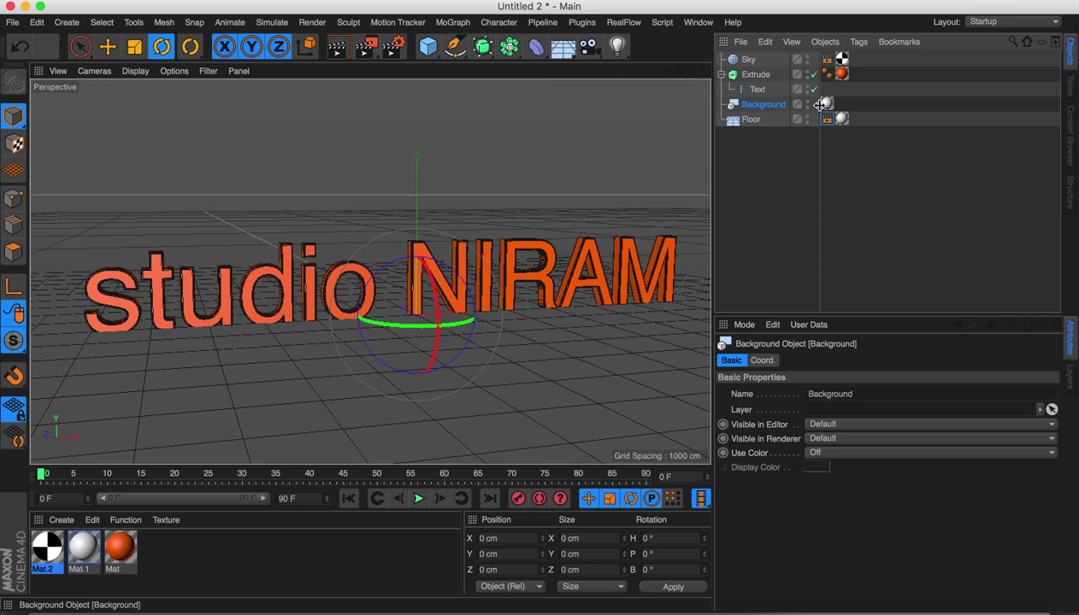
pyautogui.click(827, 105)
pyautogui.click(841, 119)
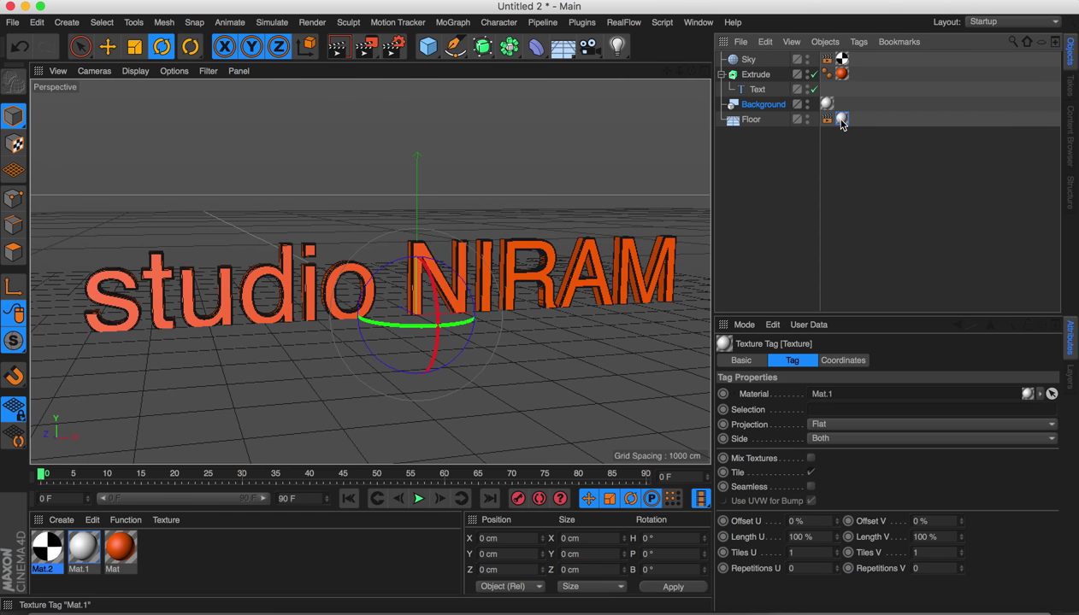
pyautogui.click(760, 106)
# Step: Render the scene to the Picture Viewer, display the newest render and move the viewer clear of the object list
pyautogui.click(366, 49)
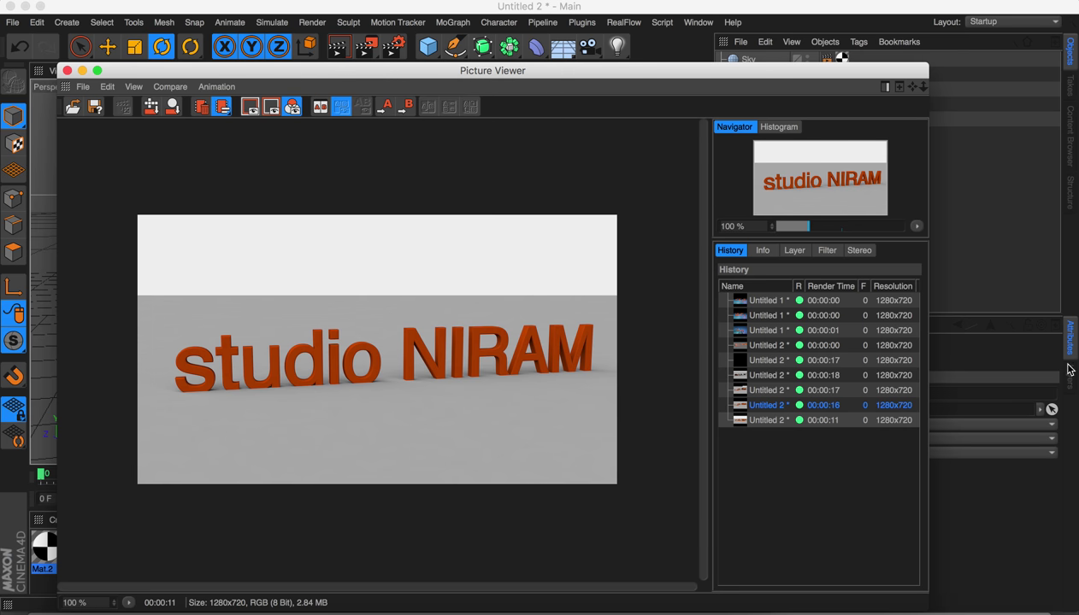
pyautogui.click(769, 419)
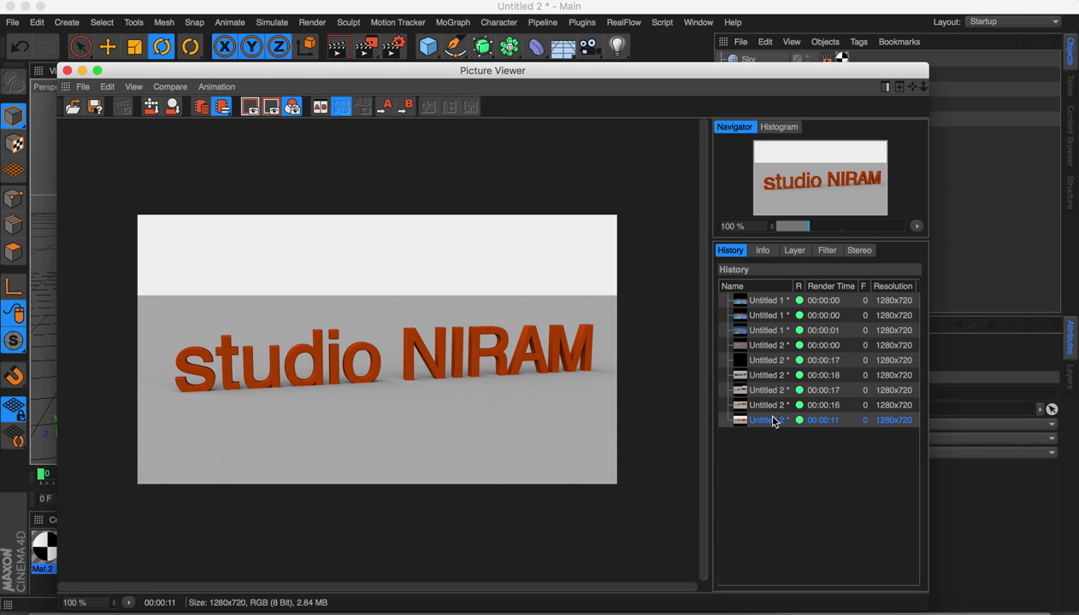
pyautogui.moveTo(811, 70); pyautogui.dragTo(739, 139)
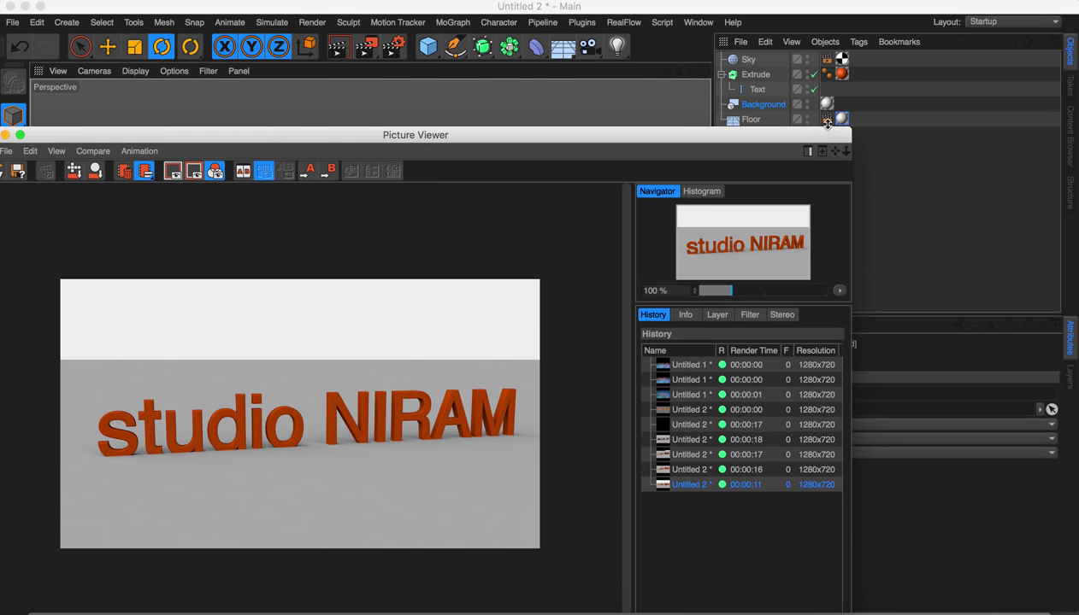
# Step: Try a Compositing tag on the Background object and delete the tag again, keeping the object itself
pyautogui.click(767, 113)
pyautogui.rightClick(768, 114)
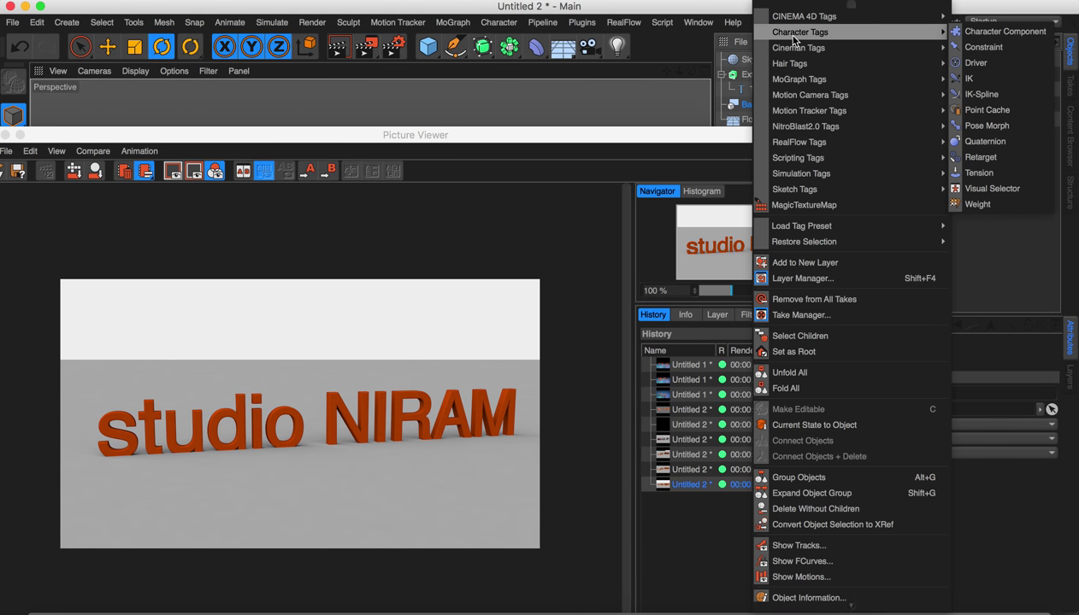
pyautogui.moveTo(834, 22)
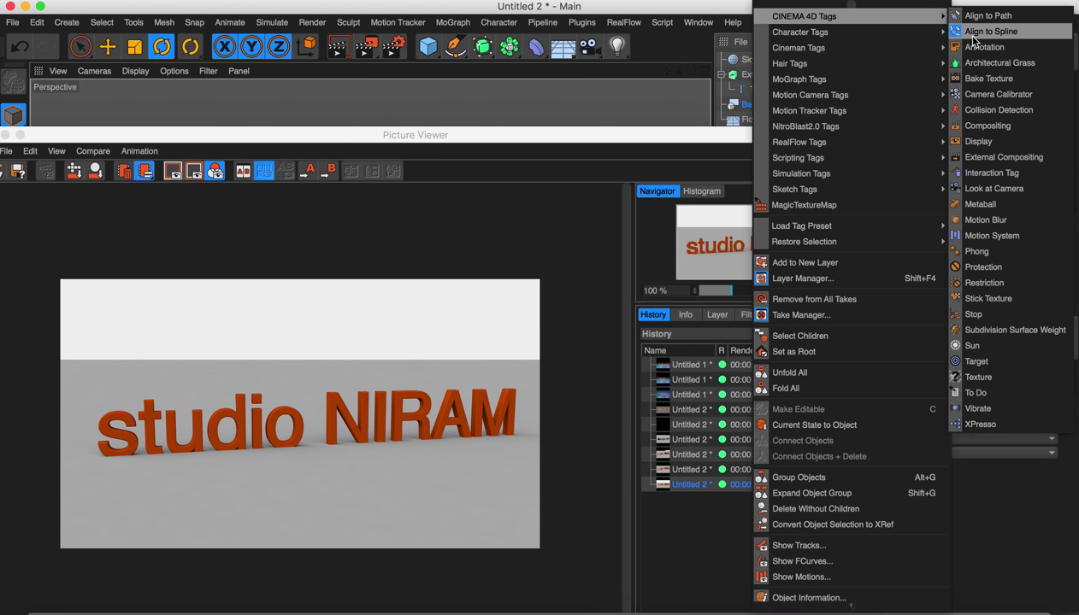
pyautogui.click(987, 126)
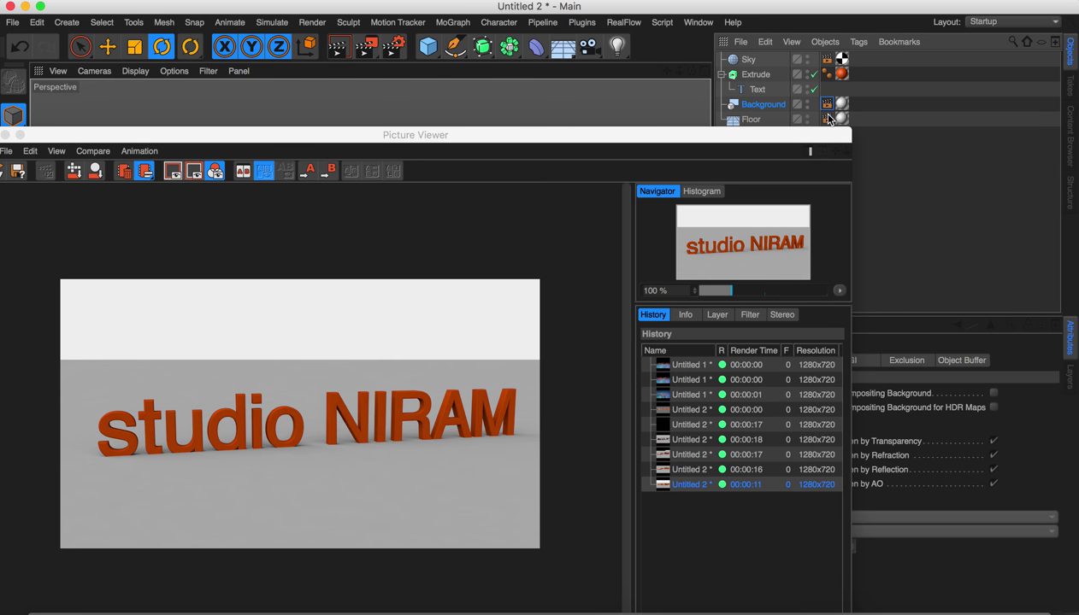
pyautogui.press('Delete')
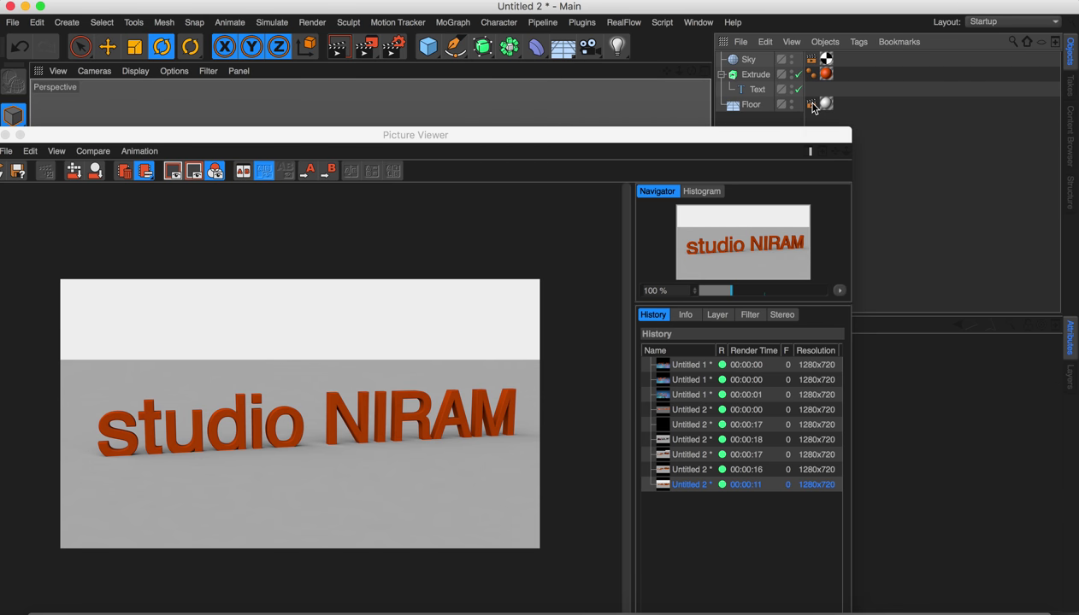
pyautogui.press('super+z')
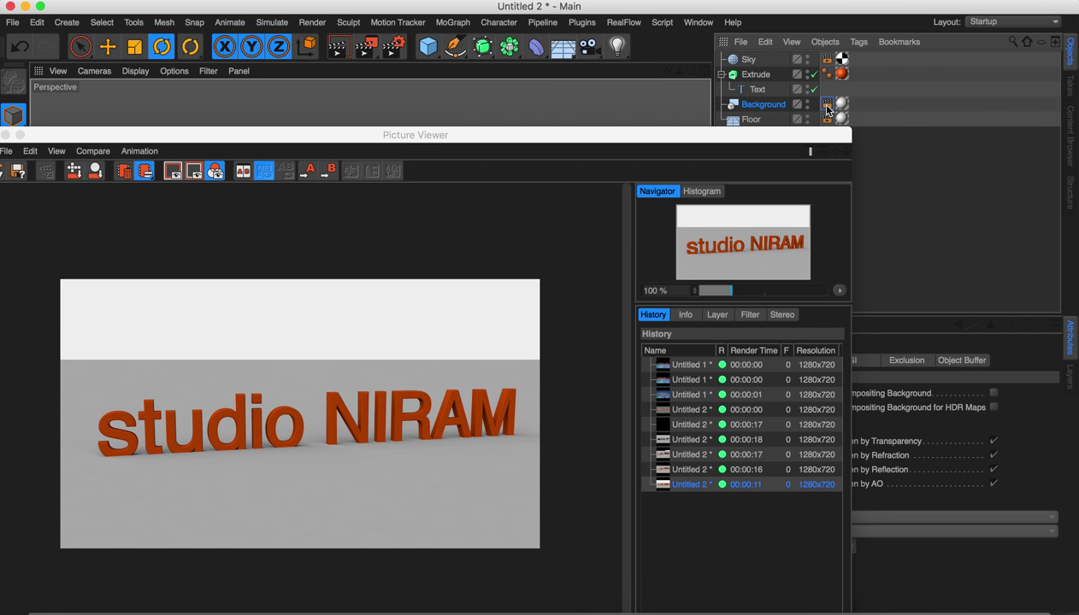
pyautogui.press('Delete')
# Step: Enable Compositing Background on the Floor's Compositing tag and render the scene to the Picture Viewer
pyautogui.click(827, 119)
pyautogui.click(993, 394)
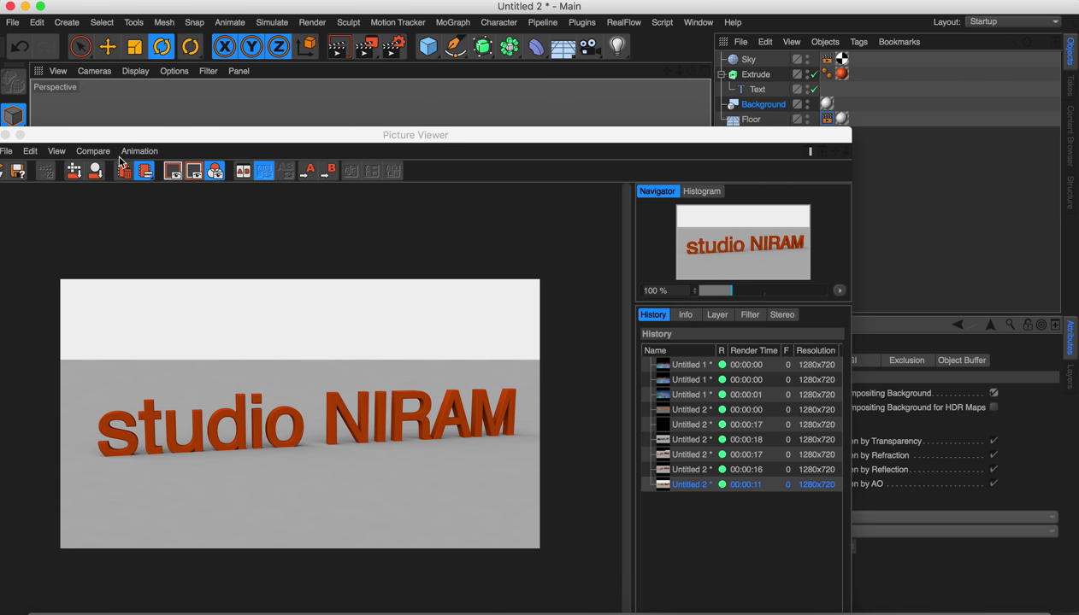
pyautogui.click(365, 50)
# Step: Examine the new render of the text on the white floor up close and close the Picture Viewer
pyautogui.moveTo(361, 139); pyautogui.dragTo(408, 89)
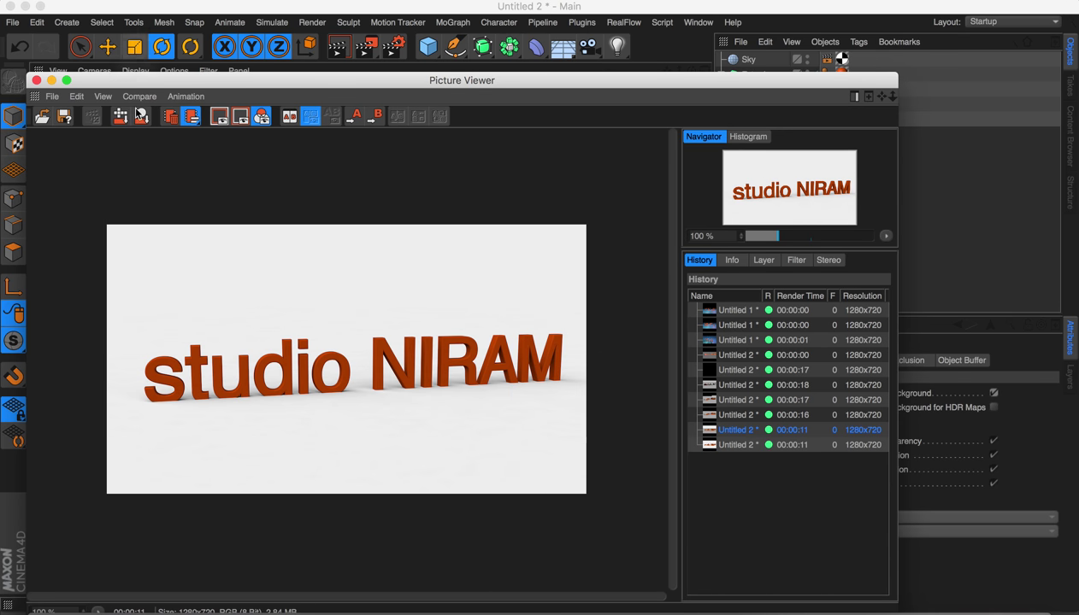
pyautogui.scroll(2, 345, 357)
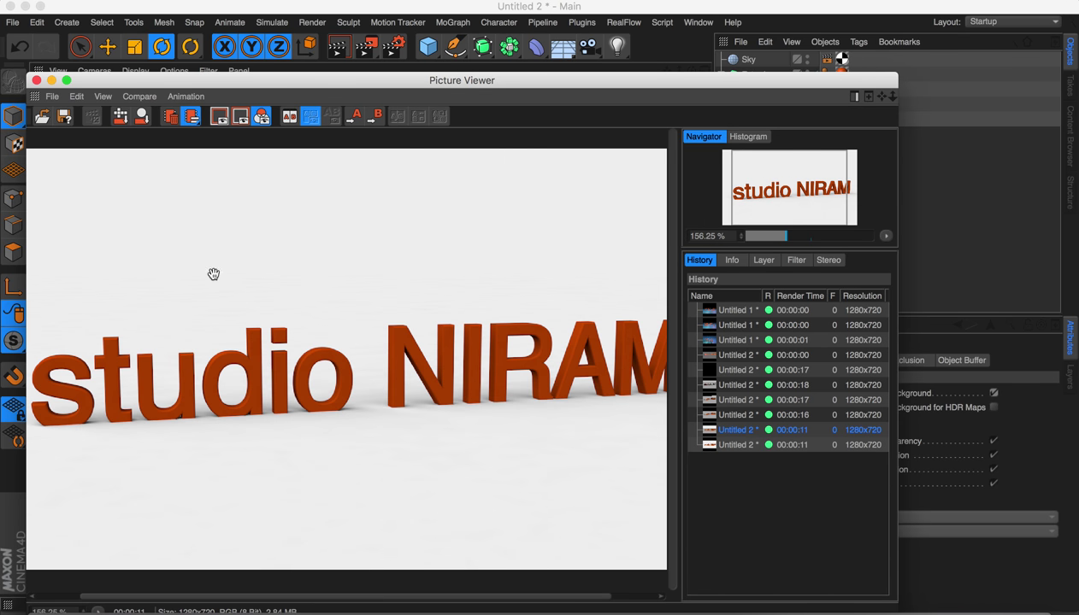
pyautogui.scroll(-2, 363, 323)
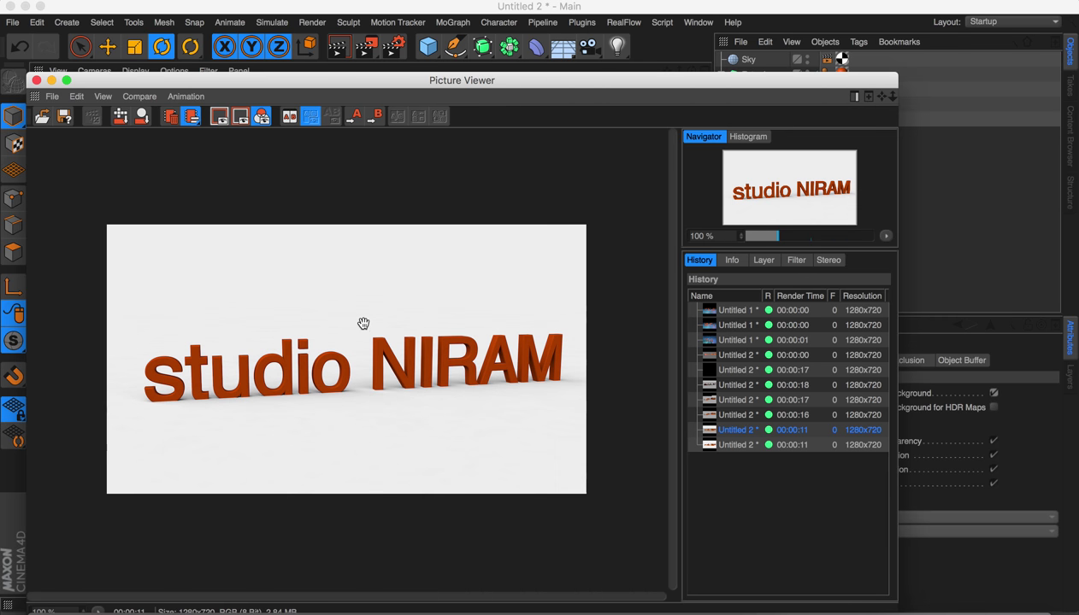
pyautogui.scroll(1, 207, 420)
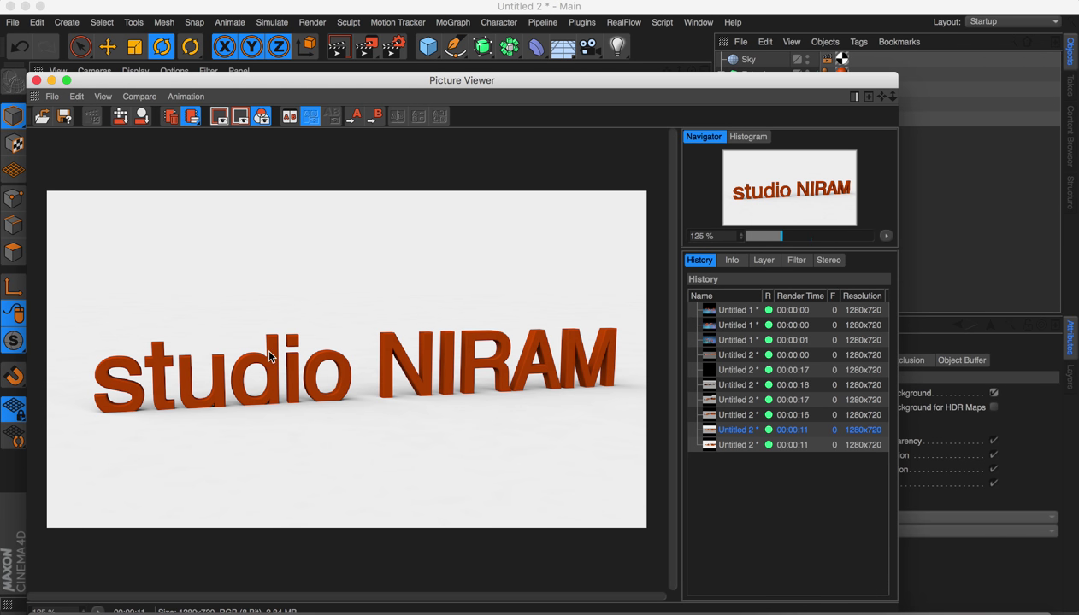
pyautogui.click(36, 80)
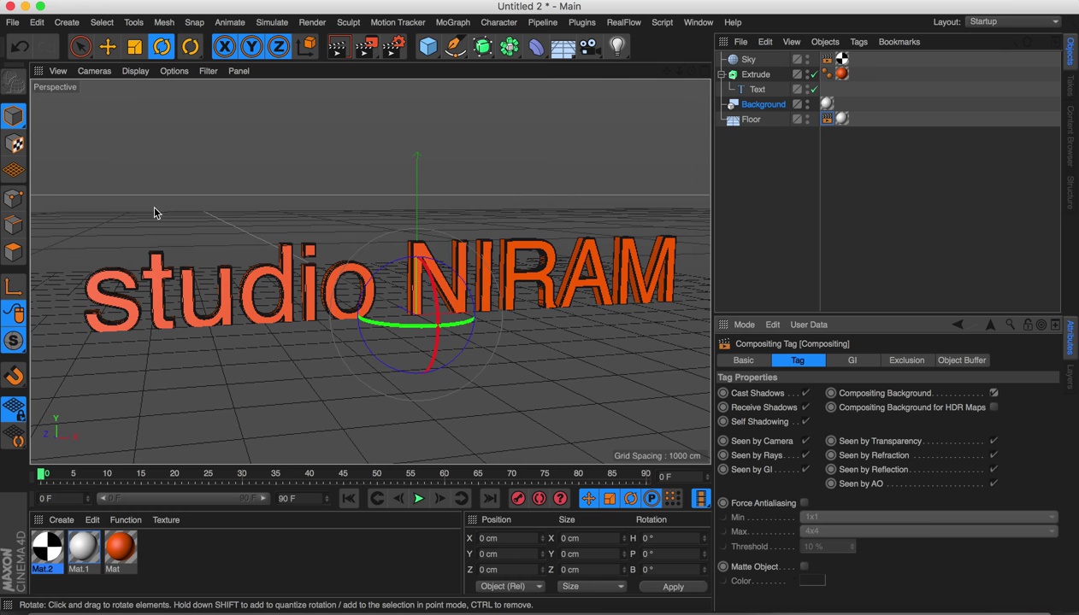
# Step: Raise the Extrude text object slightly above the floor to a Y position of about 1.4 cm
pyautogui.click(424, 222)
pyautogui.click(756, 74)
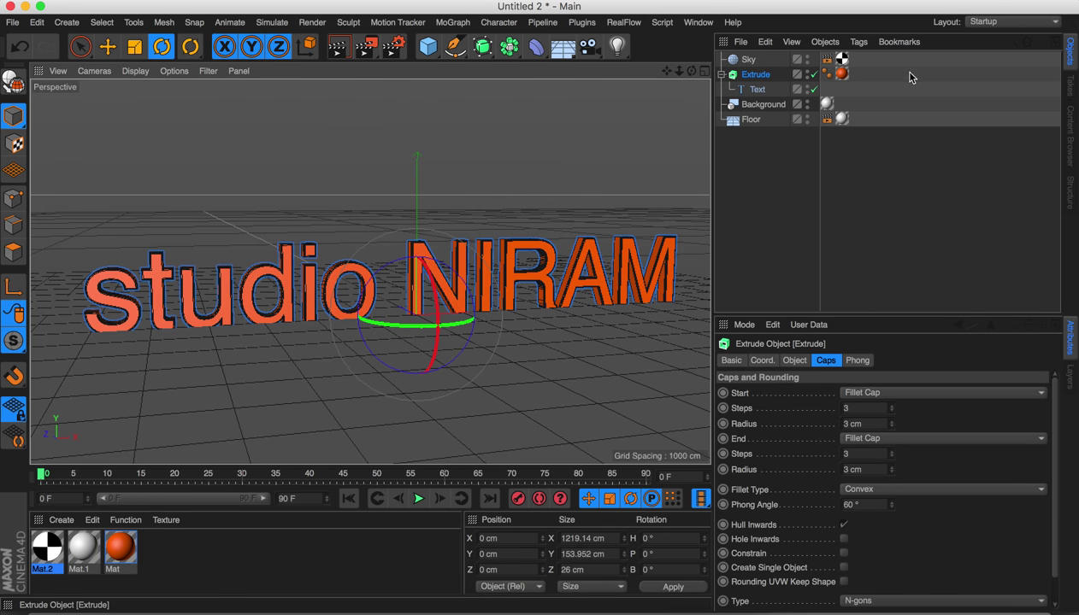
pyautogui.press('e')
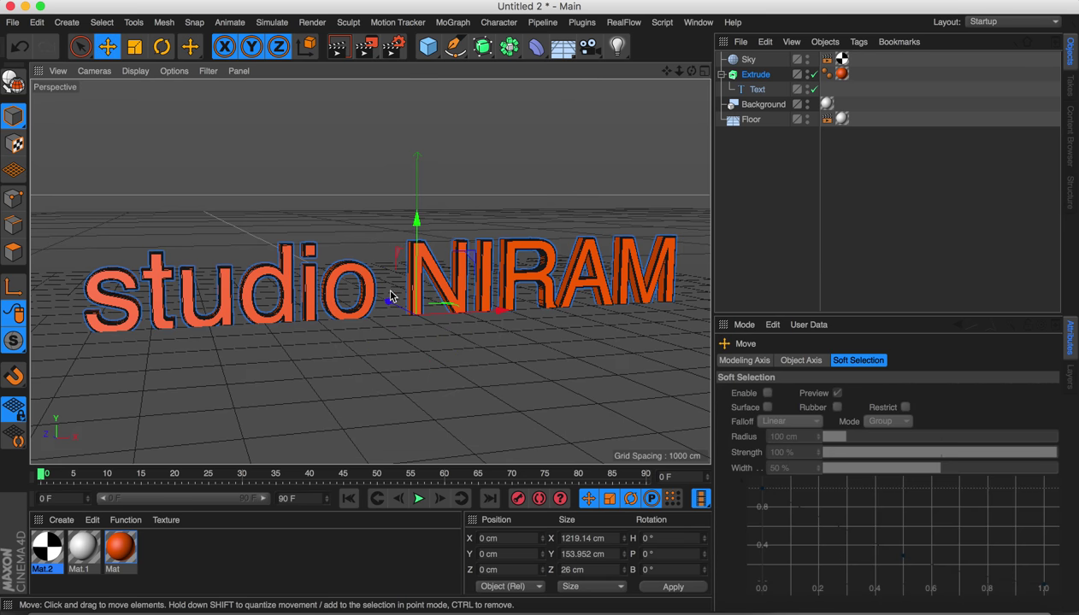
pyautogui.keyDown('alt'); pyautogui.moveTo(371, 347); pyautogui.dragTo(395, 352); pyautogui.keyUp('alt')
pyautogui.keyDown('alt'); pyautogui.moveTo(358, 262); pyautogui.dragTo(425, 270, button='right'); pyautogui.keyUp('alt')
pyautogui.moveTo(430, 276); pyautogui.dragTo(428, 271)
pyautogui.keyDown('alt'); pyautogui.moveTo(357, 297); pyautogui.dragTo(389, 291); pyautogui.keyUp('alt')
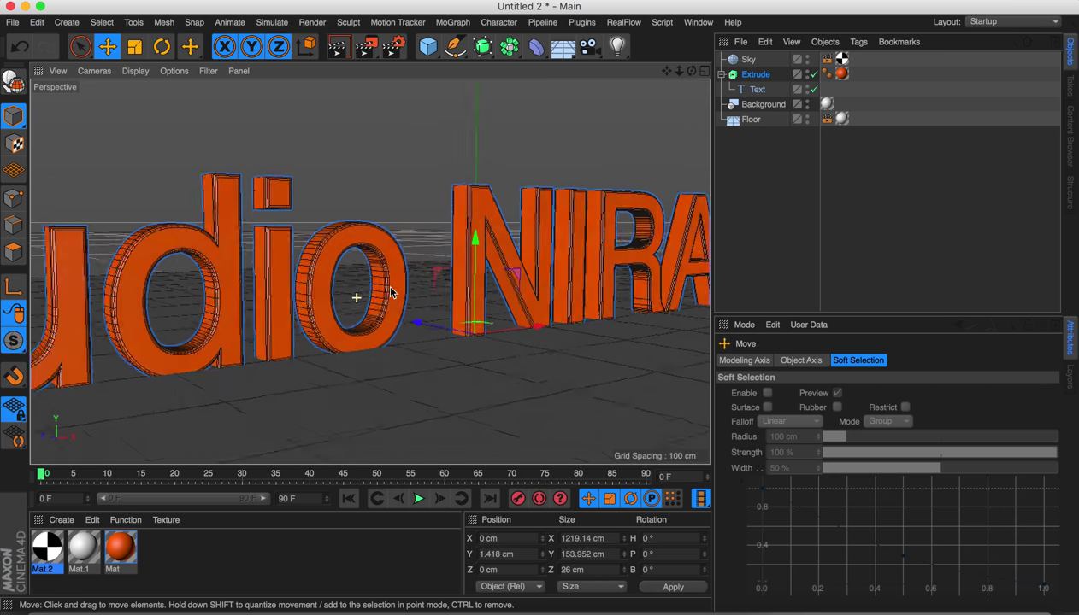
pyautogui.keyDown('alt'); pyautogui.moveTo(389, 287); pyautogui.dragTo(349, 308, button='right'); pyautogui.keyUp('alt')
pyautogui.keyDown('alt'); pyautogui.moveTo(349, 313); pyautogui.dragTo(445, 289); pyautogui.keyUp('alt')
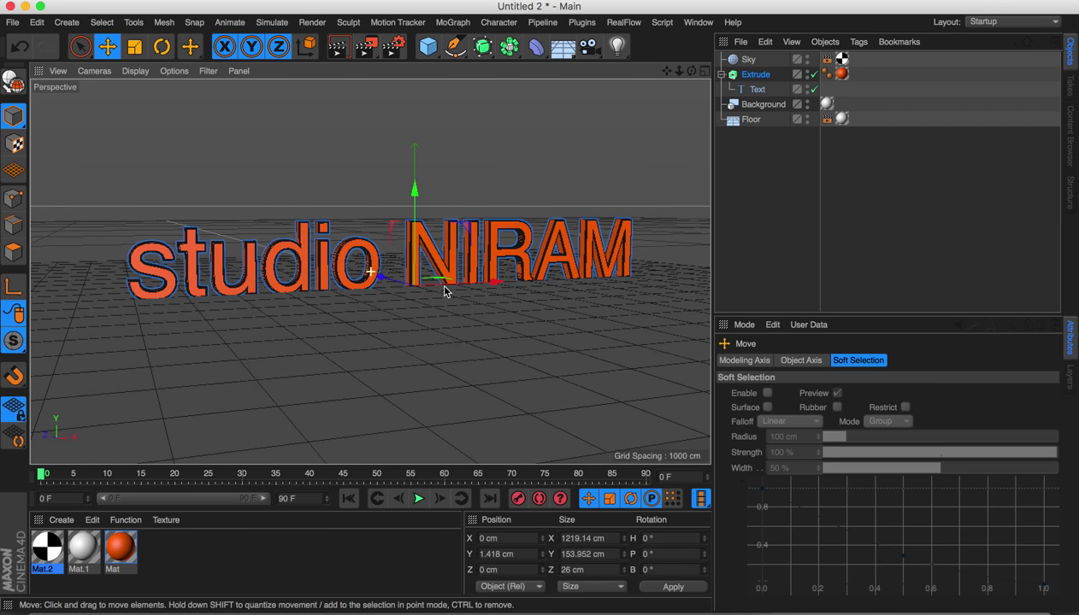
# Step: Add the Ambient Occlusion effect to the render settings with its default values and close the settings
pyautogui.click(388, 53)
pyautogui.rightClick(459, 229)
pyautogui.click(399, 215)
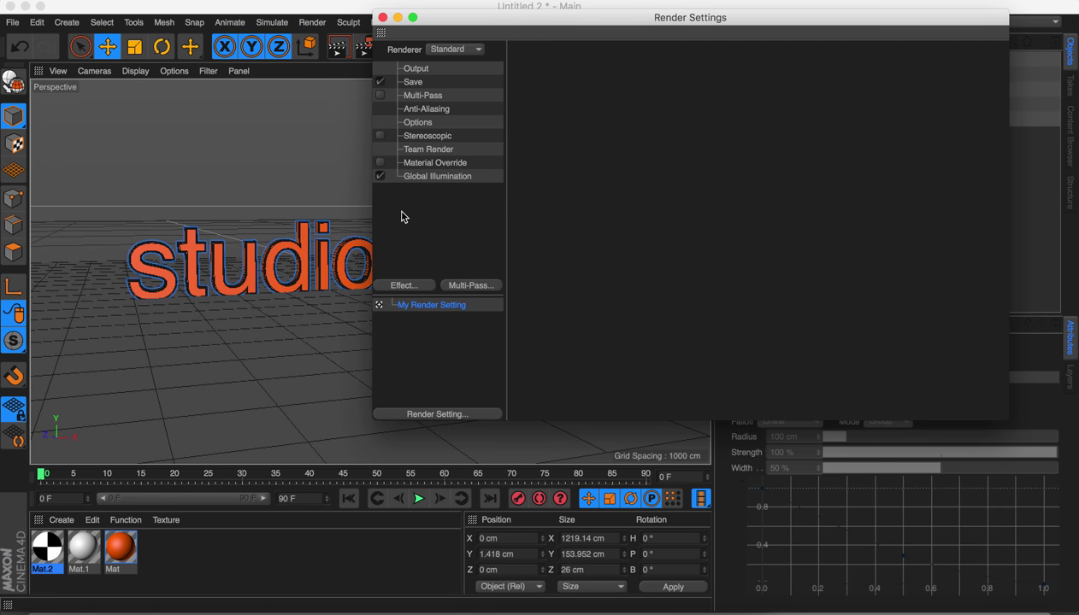
pyautogui.rightClick(401, 216)
pyautogui.click(422, 255)
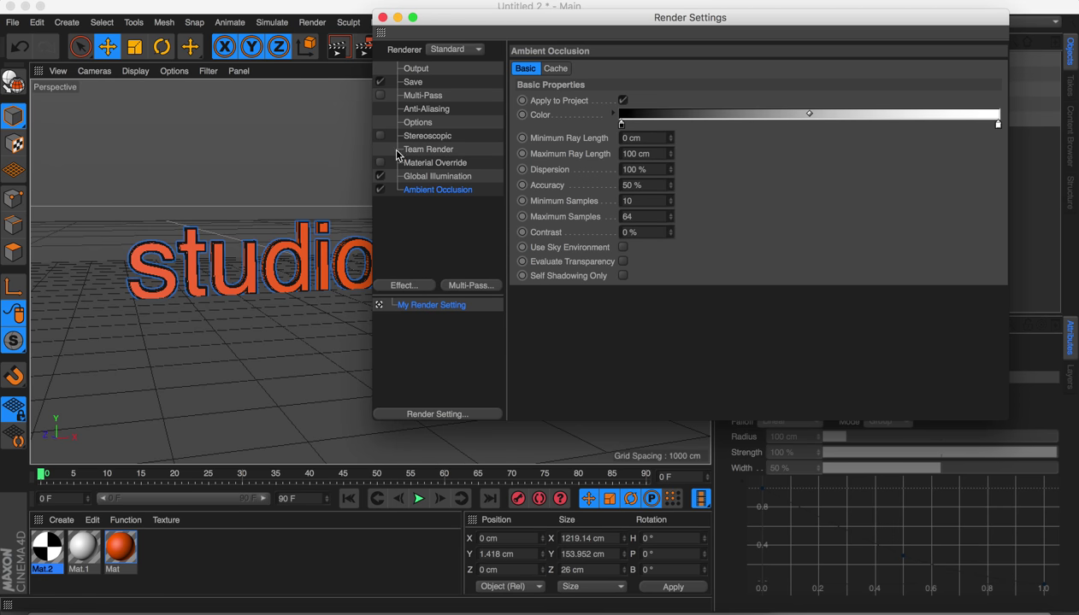
pyautogui.click(396, 17)
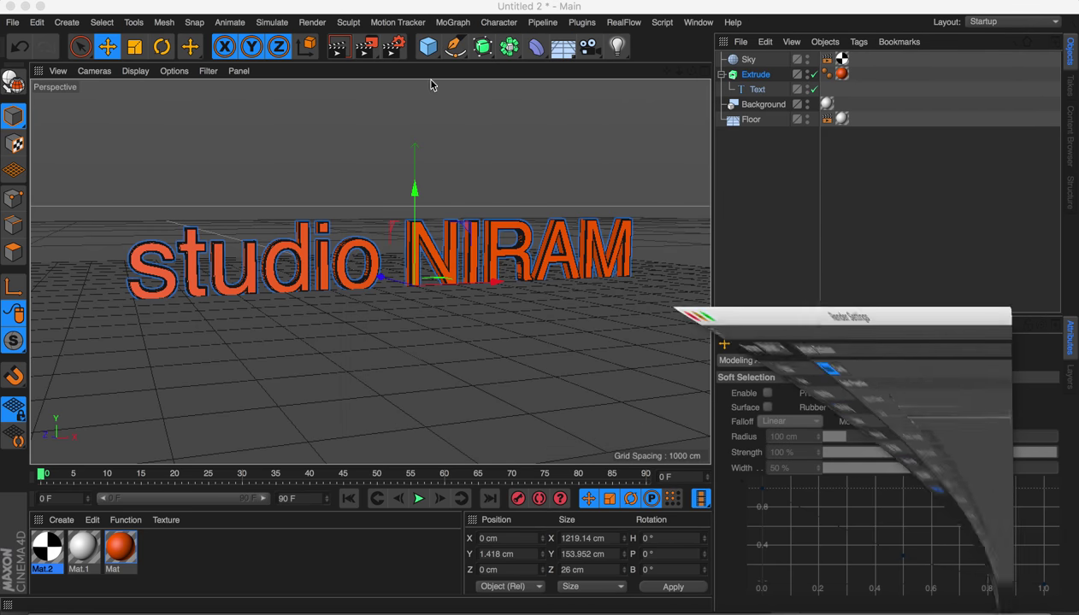
# Step: Raise the extruded text object further above the floor to a Y position of about 4.8 cm
pyautogui.keyDown('alt'); pyautogui.moveTo(398, 272); pyautogui.dragTo(370, 271); pyautogui.keyUp('alt')
pyautogui.keyDown('alt'); pyautogui.moveTo(205, 309); pyautogui.dragTo(306, 290, button='right'); pyautogui.keyUp('alt')
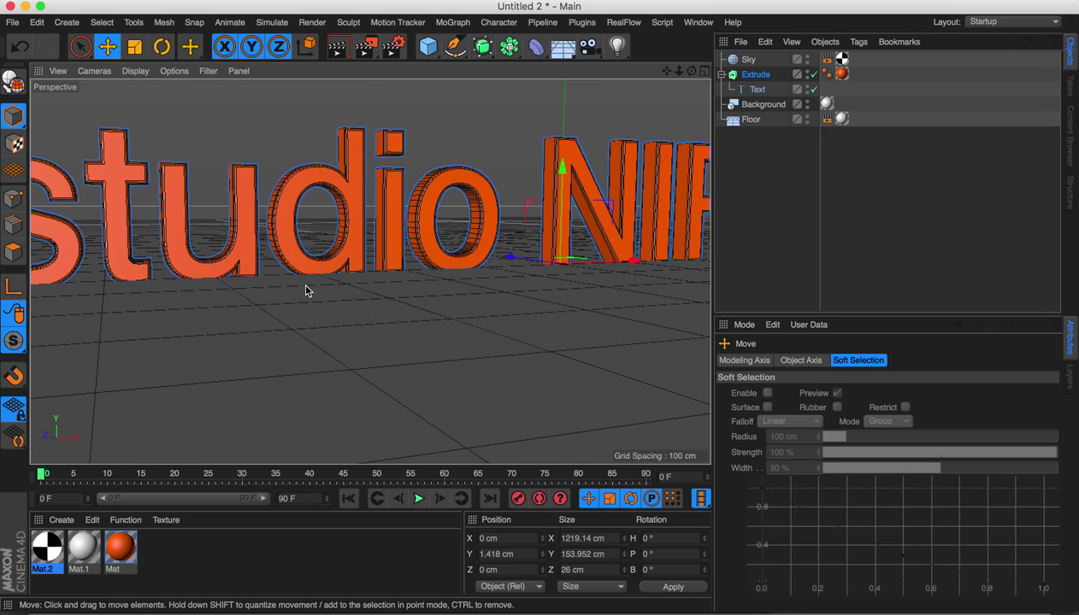
pyautogui.keyDown('alt'); pyautogui.moveTo(244, 262); pyautogui.dragTo(402, 284); pyautogui.keyUp('alt')
pyautogui.keyDown('alt'); pyautogui.moveTo(79, 267); pyautogui.dragTo(197, 278, button='middle'); pyautogui.keyUp('alt')
pyautogui.keyDown('alt'); pyautogui.moveTo(205, 281); pyautogui.dragTo(290, 282, button='right'); pyautogui.keyUp('alt')
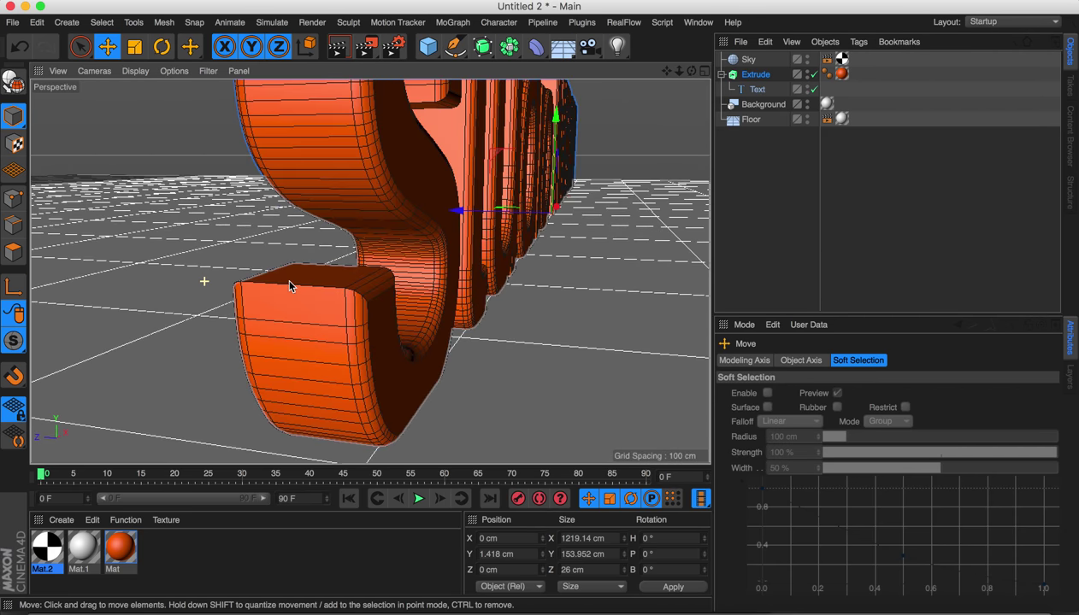
pyautogui.keyDown('alt'); pyautogui.moveTo(289, 285); pyautogui.dragTo(366, 319); pyautogui.keyUp('alt')
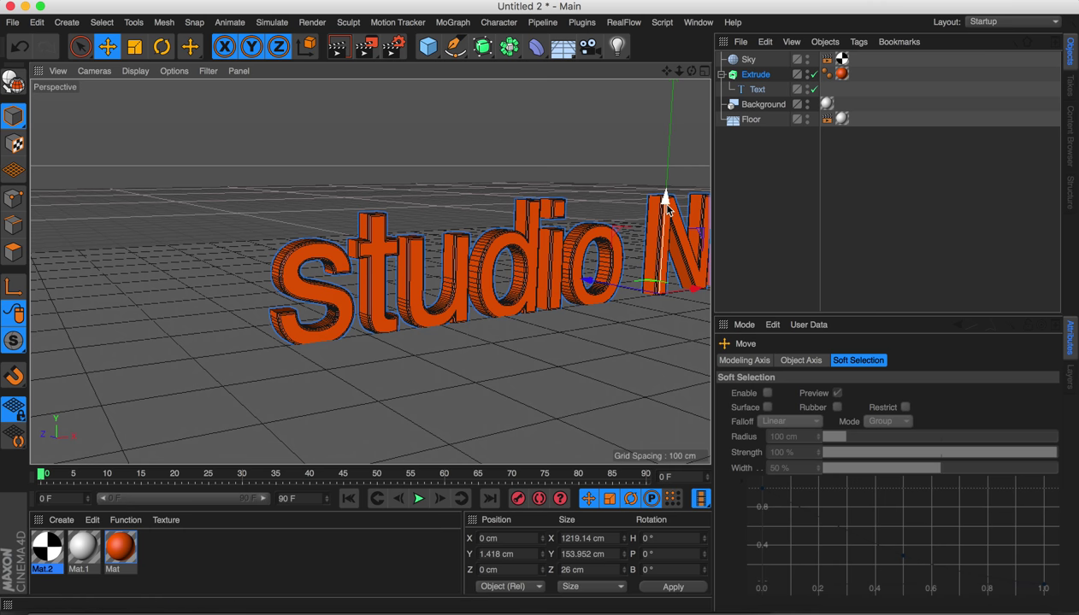
pyautogui.moveTo(666, 214); pyautogui.dragTo(568, 309)
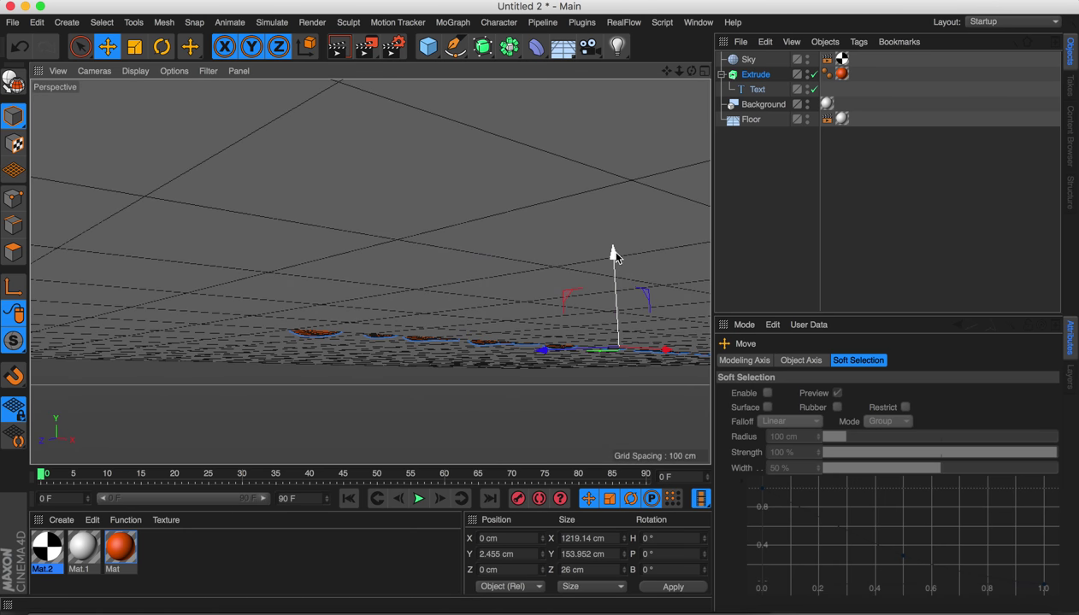
pyautogui.moveTo(611, 250); pyautogui.dragTo(424, 304)
# Step: Check the letters' contact with the floor from below and lower the extruded text slightly to a Y position of about 4.7 cm
pyautogui.keyDown('alt'); pyautogui.moveTo(355, 253); pyautogui.dragTo(342, 305, button='middle'); pyautogui.keyUp('alt')
pyautogui.keyDown('alt'); pyautogui.moveTo(335, 294); pyautogui.dragTo(441, 298, button='right'); pyautogui.keyUp('alt')
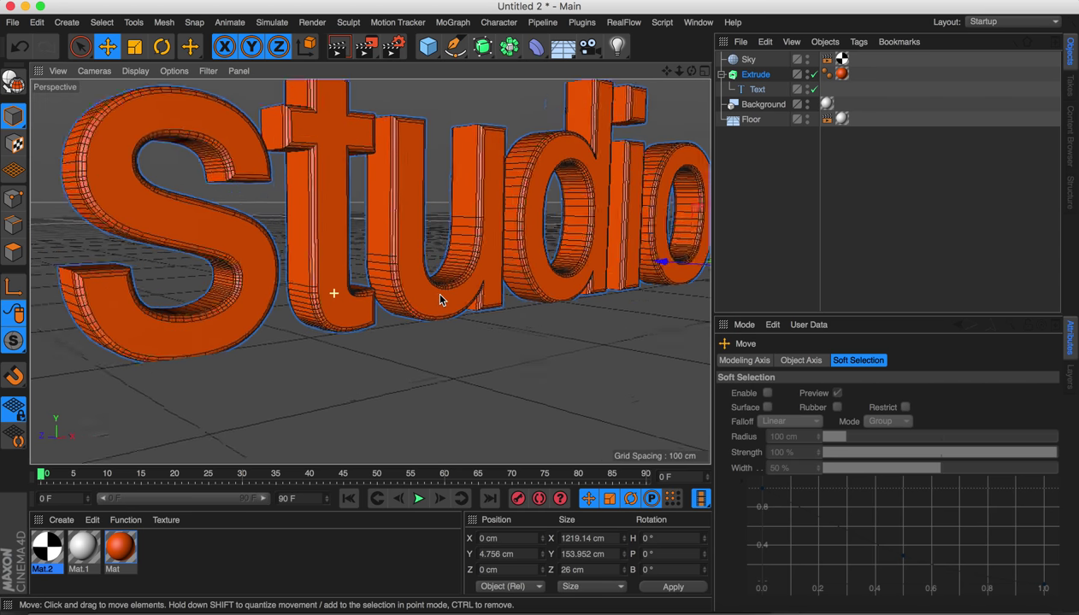
pyautogui.keyDown('alt'); pyautogui.moveTo(381, 297); pyautogui.dragTo(528, 311); pyautogui.keyUp('alt')
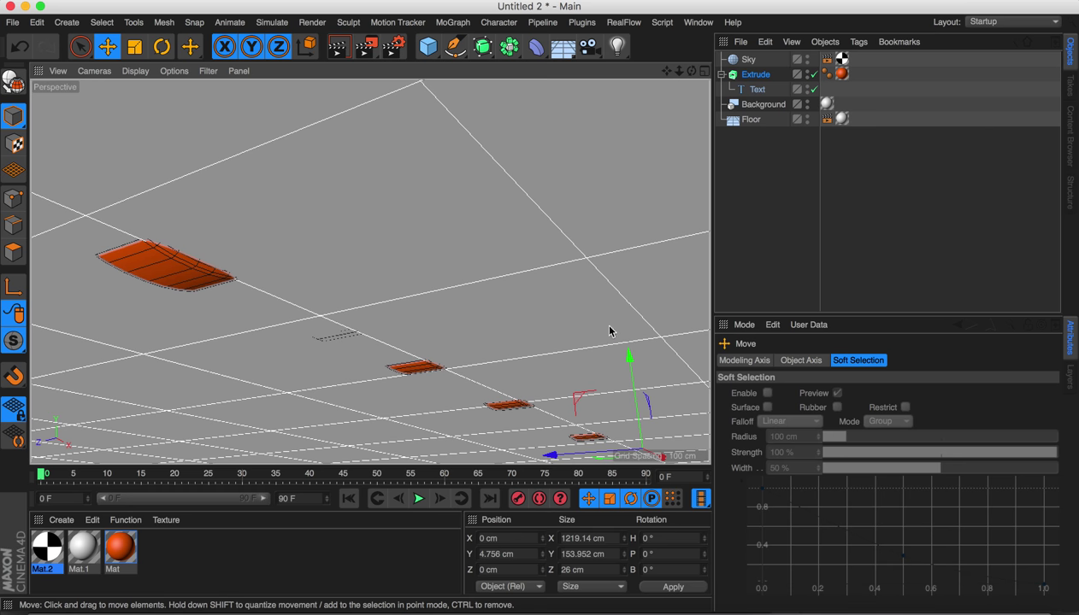
pyautogui.moveTo(628, 353); pyautogui.dragTo(531, 410)
# Step: Frame the whole "studio NIRAM" text at an angle in the perspective view and render it to the Picture Viewer
pyautogui.keyDown('alt'); pyautogui.moveTo(535, 321); pyautogui.dragTo(507, 321, button='right'); pyautogui.keyUp('alt')
pyautogui.keyDown('alt'); pyautogui.moveTo(508, 320); pyautogui.dragTo(368, 331, button='middle'); pyautogui.keyUp('alt')
pyautogui.keyDown('alt'); pyautogui.moveTo(371, 272); pyautogui.dragTo(460, 346, button='right'); pyautogui.keyUp('alt')
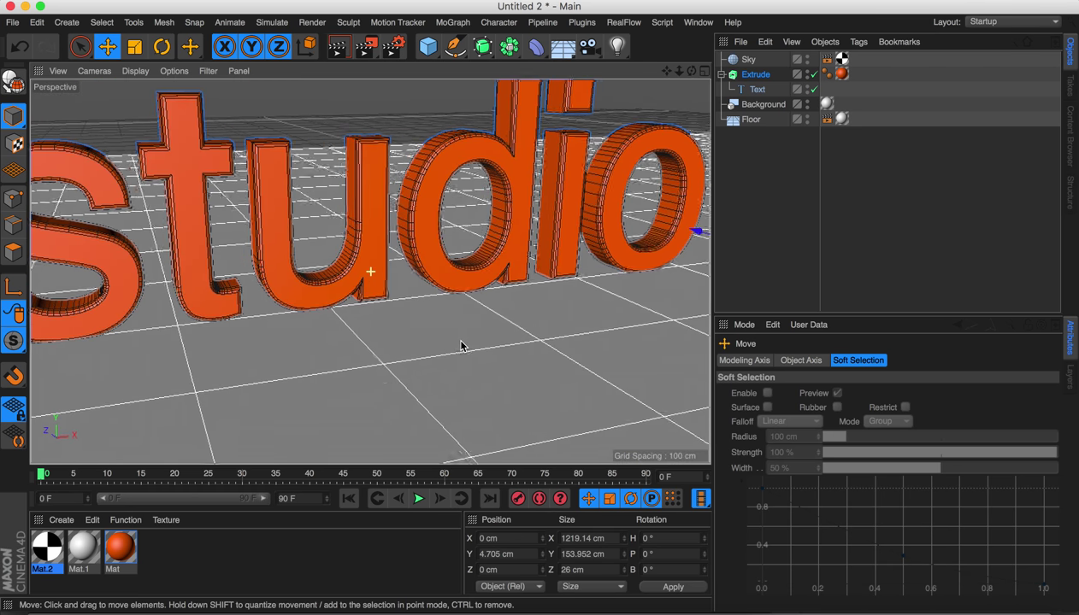
pyautogui.keyDown('alt'); pyautogui.moveTo(520, 298); pyautogui.dragTo(445, 303, button='right'); pyautogui.keyUp('alt')
pyautogui.keyDown('alt'); pyautogui.moveTo(488, 303); pyautogui.dragTo(304, 309, button='middle'); pyautogui.keyUp('alt')
pyautogui.keyDown('alt'); pyautogui.moveTo(384, 304); pyautogui.dragTo(338, 308, button='right'); pyautogui.keyUp('alt')
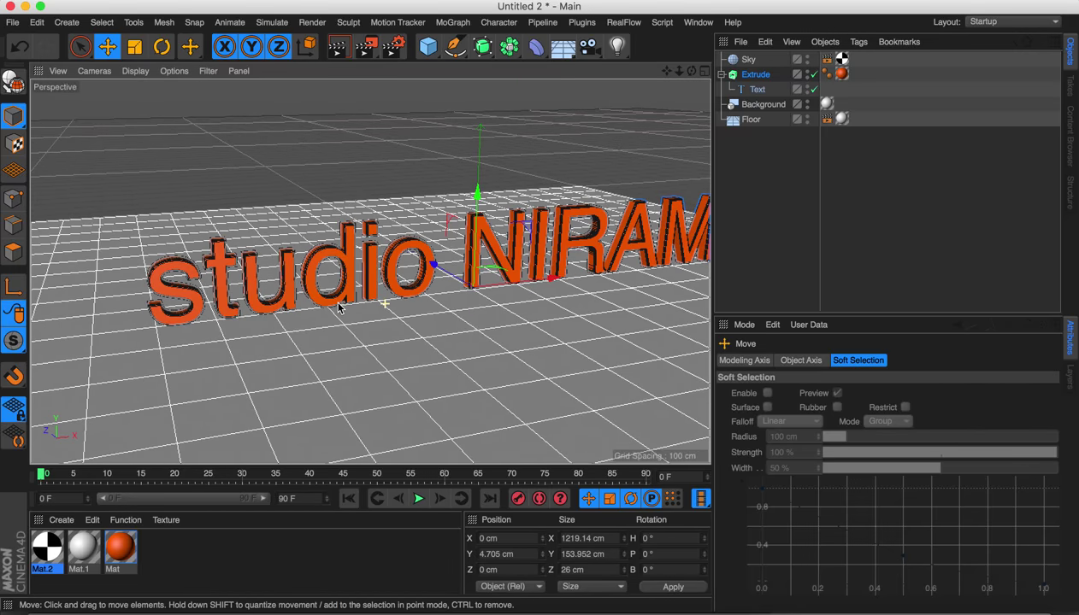
pyautogui.keyDown('alt'); pyautogui.moveTo(339, 308); pyautogui.dragTo(493, 279); pyautogui.keyUp('alt')
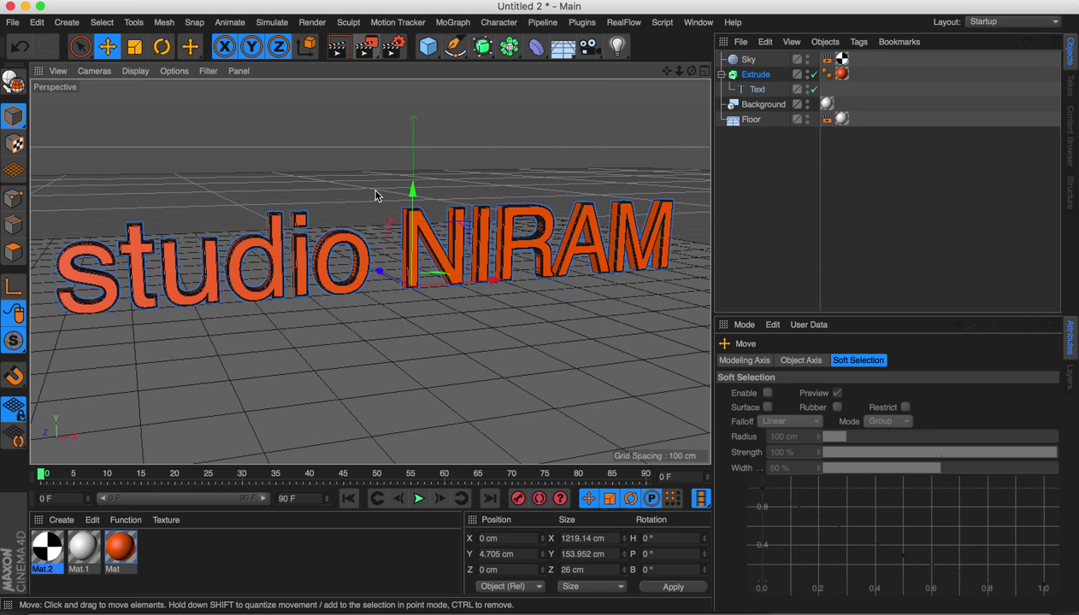
pyautogui.click(390, 135)
pyautogui.hotkey('shift', 'r')
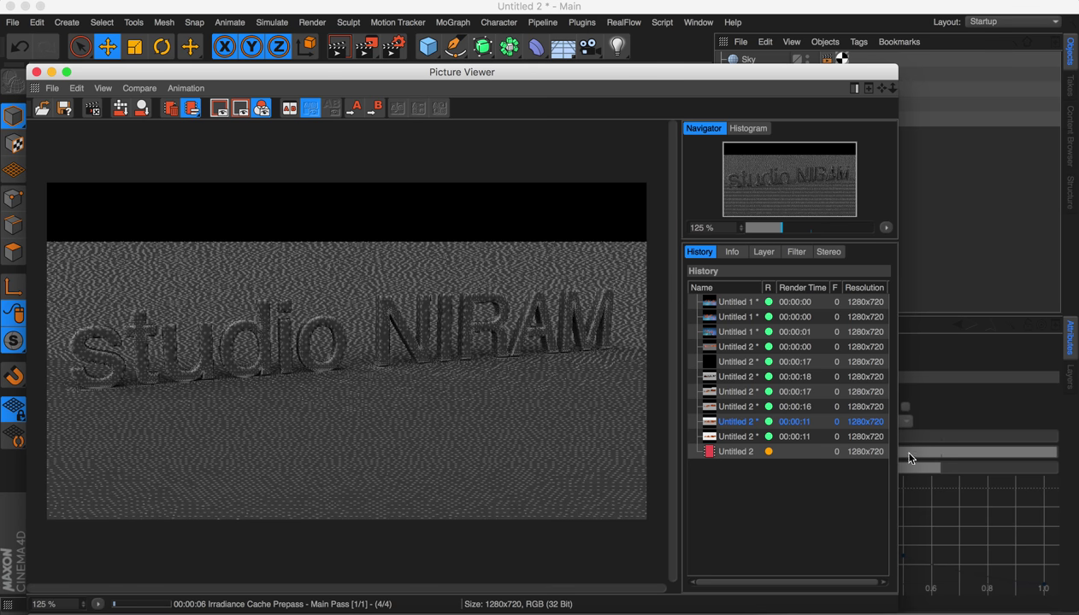
# Step: Compare the new render with the earlier renders in the Picture Viewer history
pyautogui.click(804, 437)
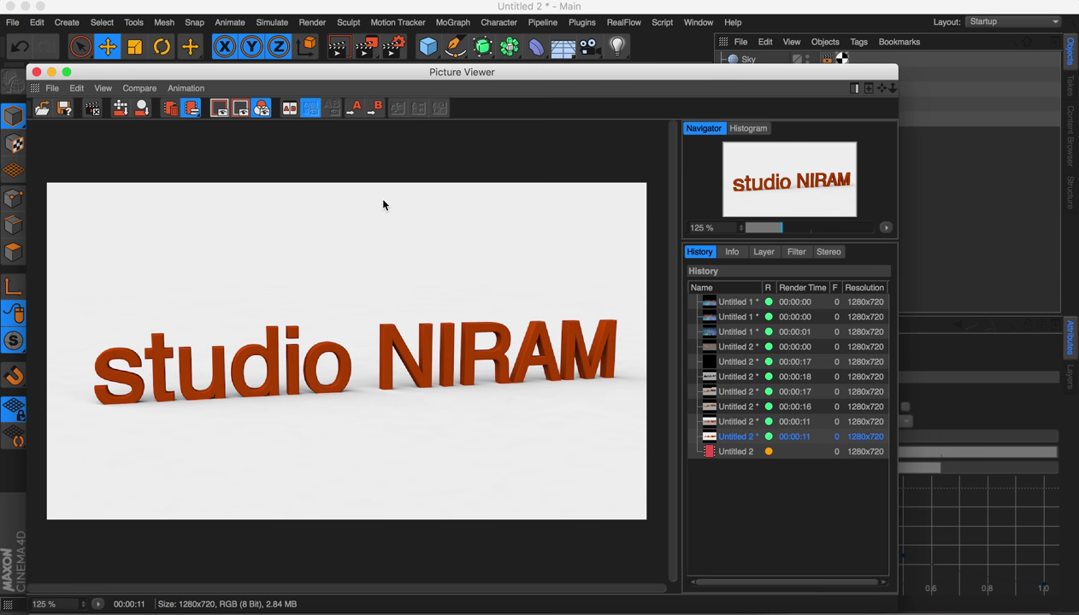
pyautogui.click(794, 377)
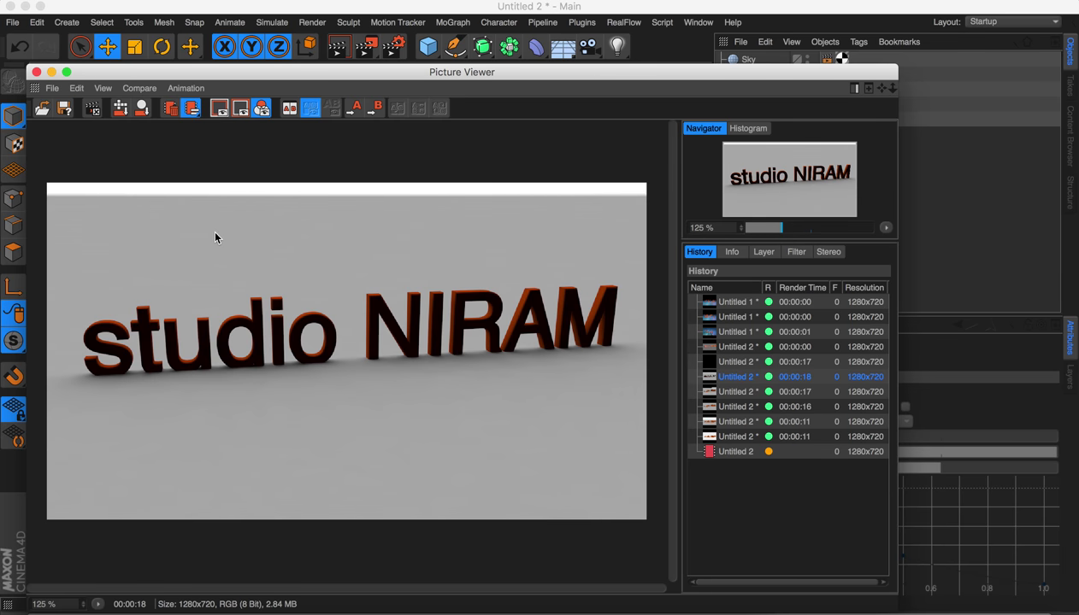
pyautogui.click(782, 422)
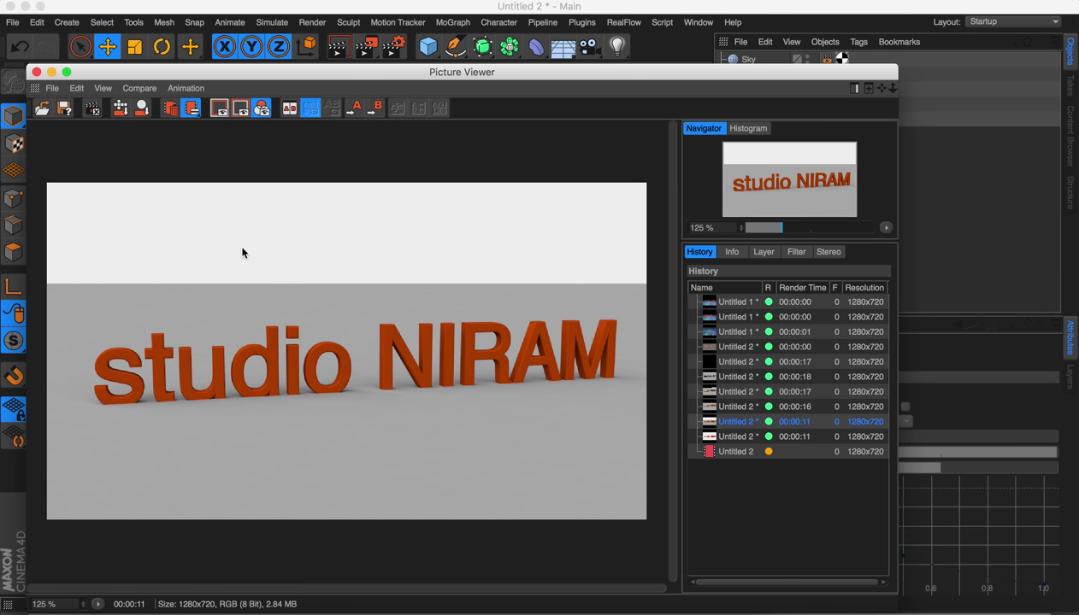
pyautogui.click(794, 452)
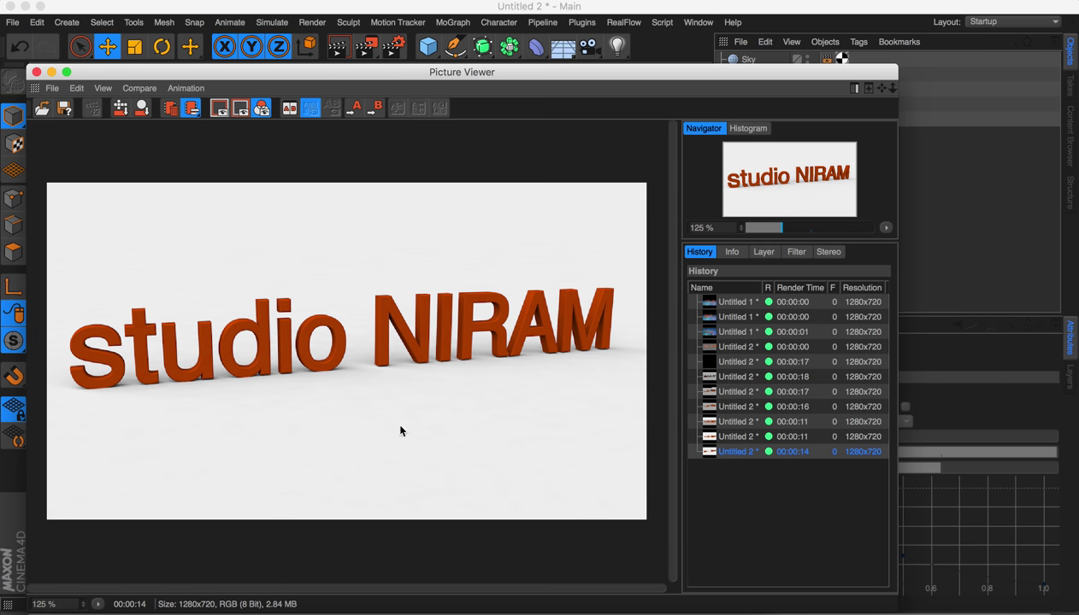
pyautogui.click(733, 437)
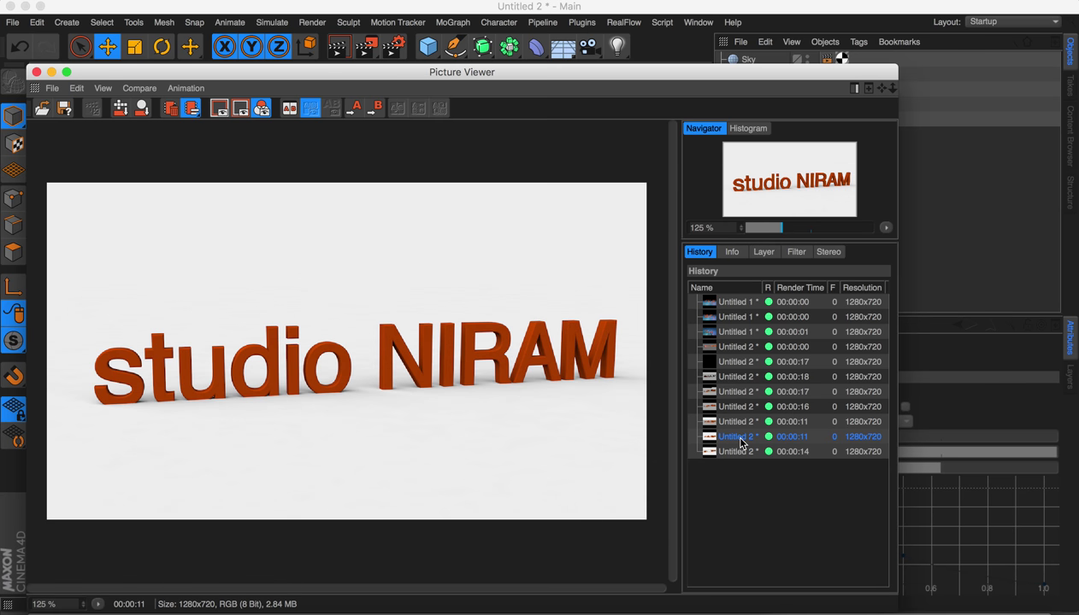
pyautogui.click(738, 450)
# Step: Enable Ambient Occlusion in the render settings and render the scene to the Picture Viewer again
pyautogui.click(391, 47)
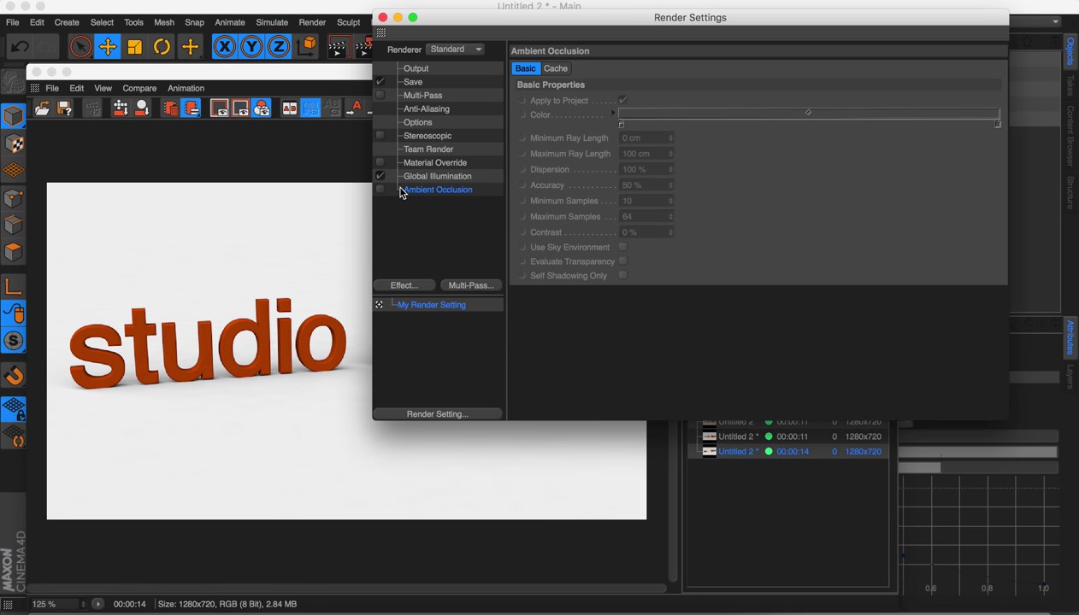
pyautogui.click(380, 190)
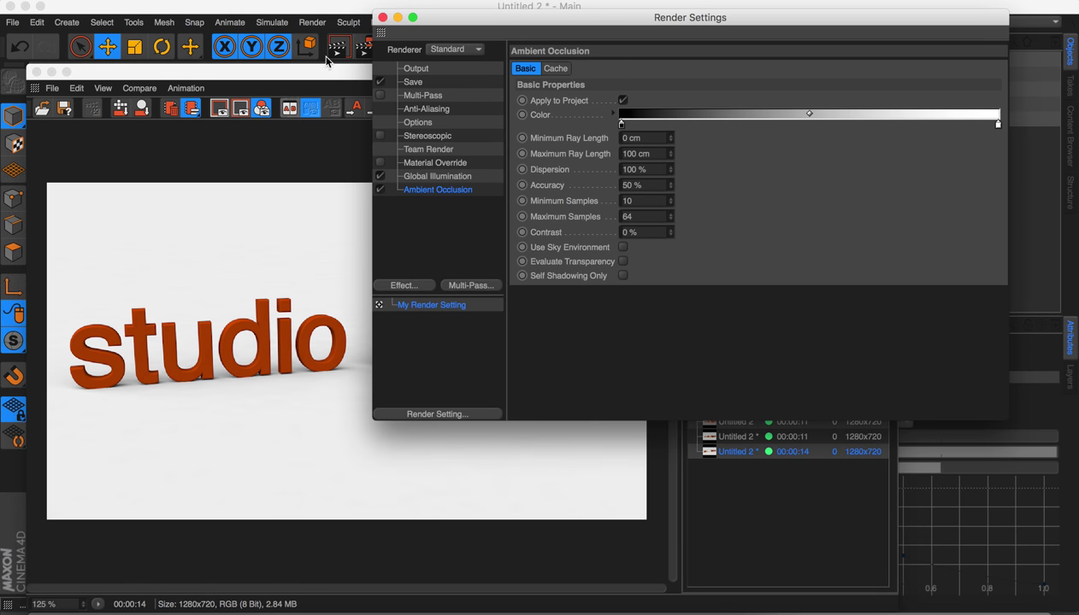
pyautogui.click(354, 51)
pyautogui.click(358, 50)
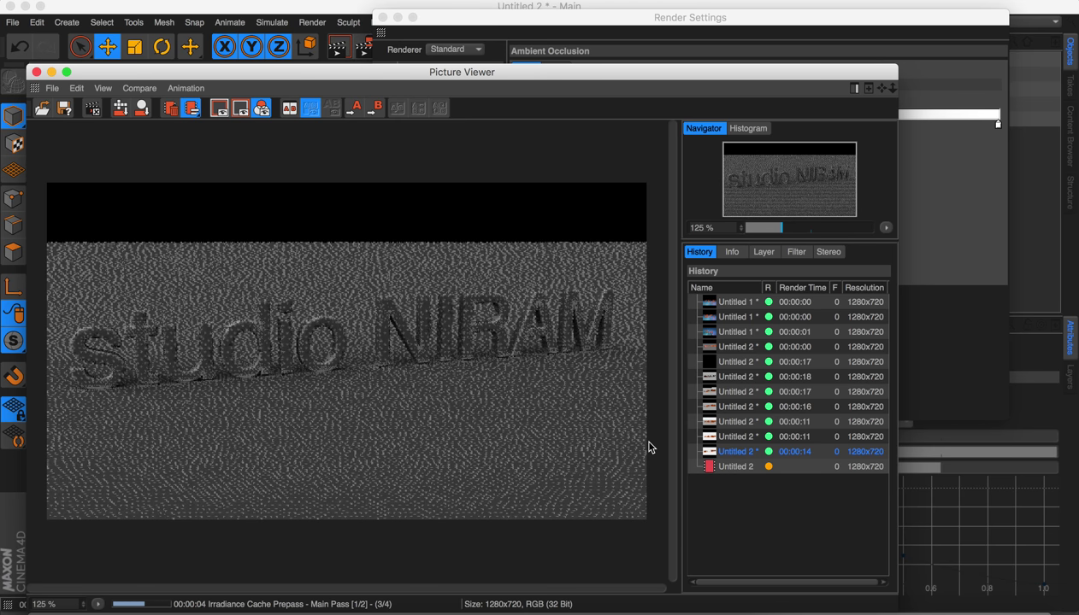
# Step: Compare the renders with and without Ambient Occlusion by alternating between the last two history entries, and close the Picture Viewer
pyautogui.click(715, 455)
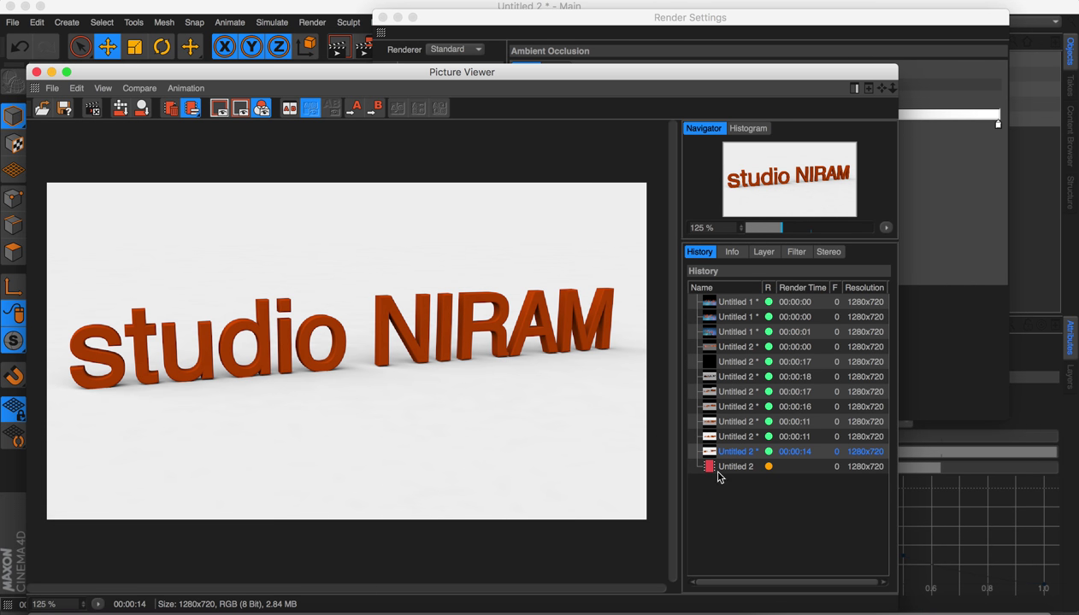
pyautogui.click(739, 468)
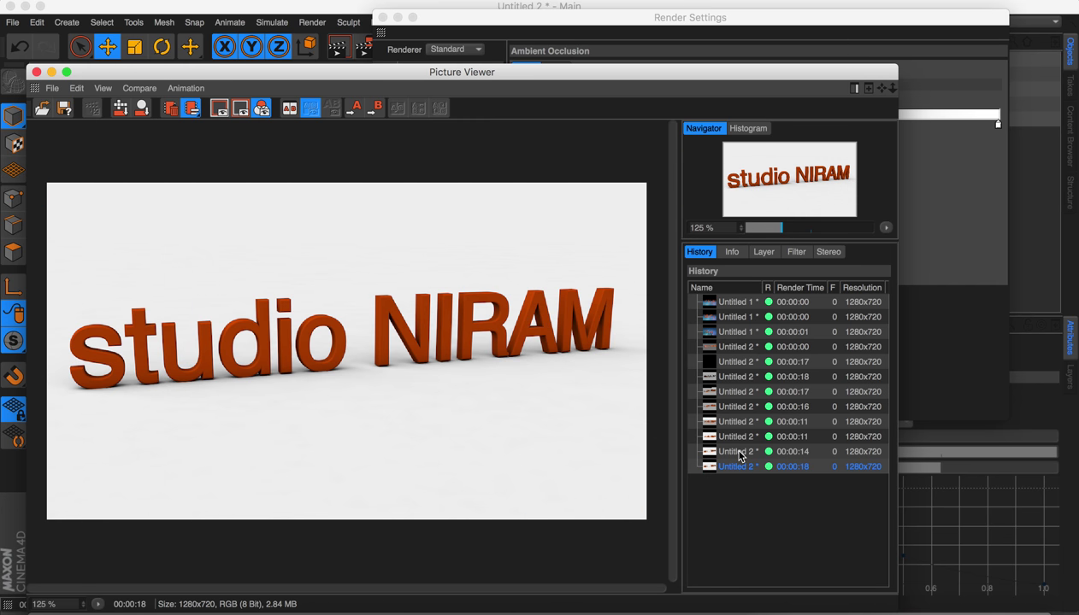
pyautogui.click(741, 452)
pyautogui.click(737, 467)
pyautogui.click(735, 452)
pyautogui.click(738, 467)
pyautogui.click(735, 452)
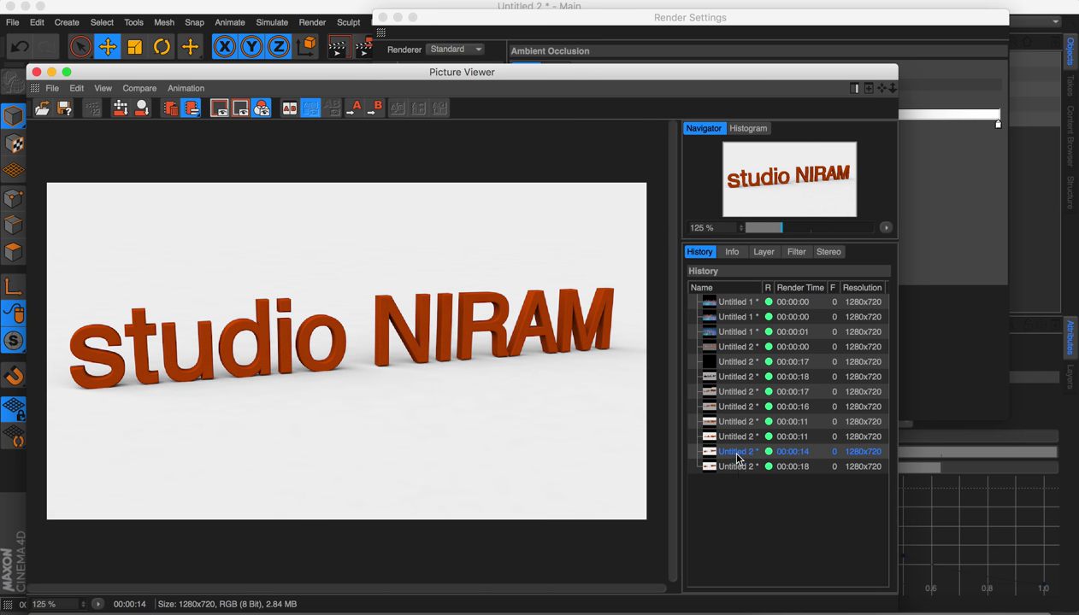
pyautogui.click(738, 466)
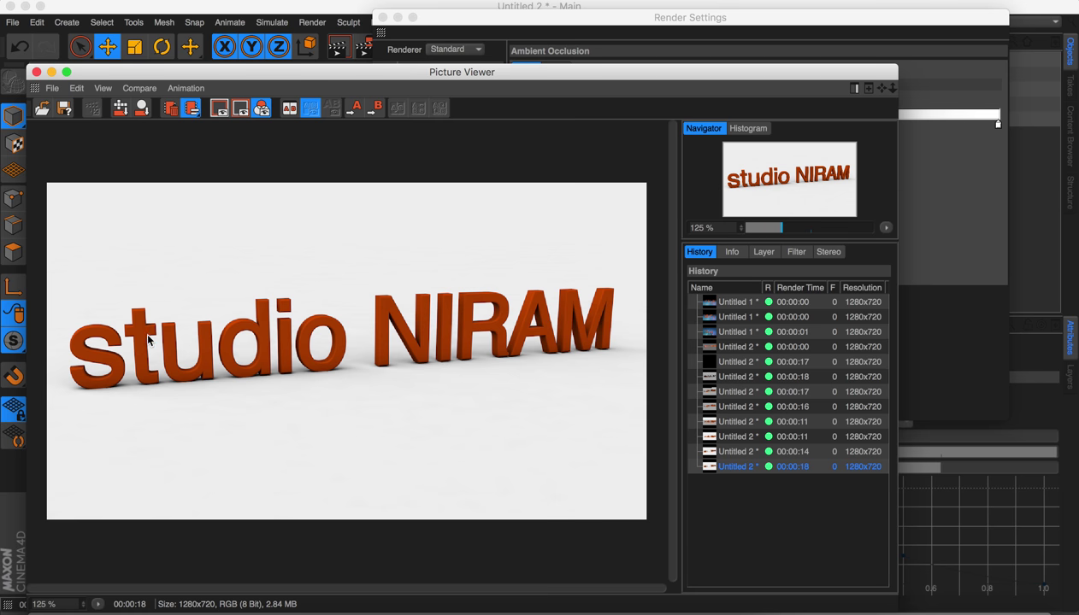
pyautogui.click(734, 452)
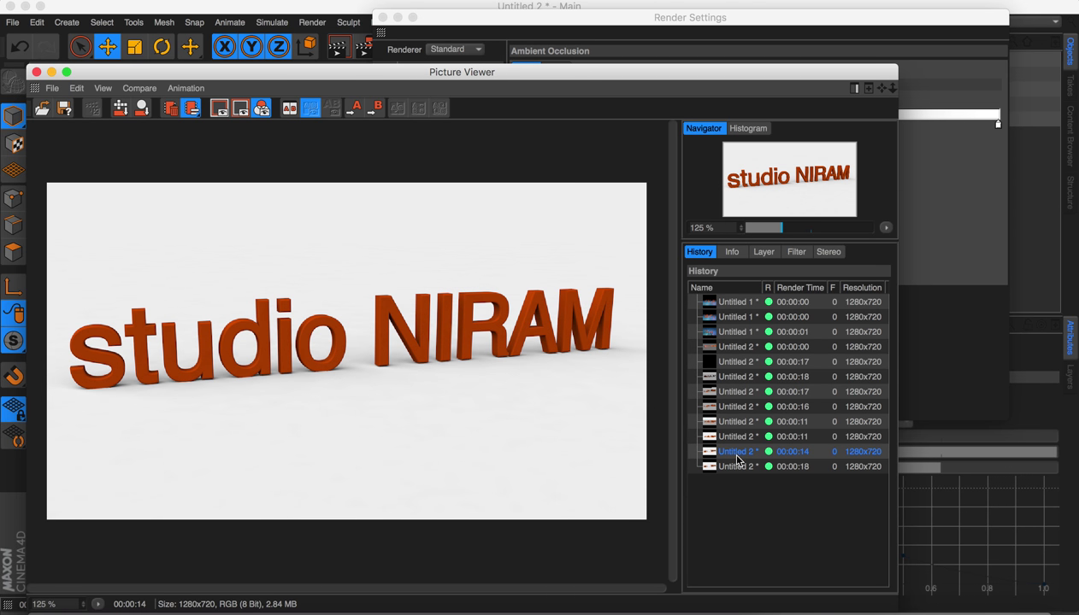
pyautogui.click(735, 465)
pyautogui.click(734, 454)
pyautogui.click(736, 463)
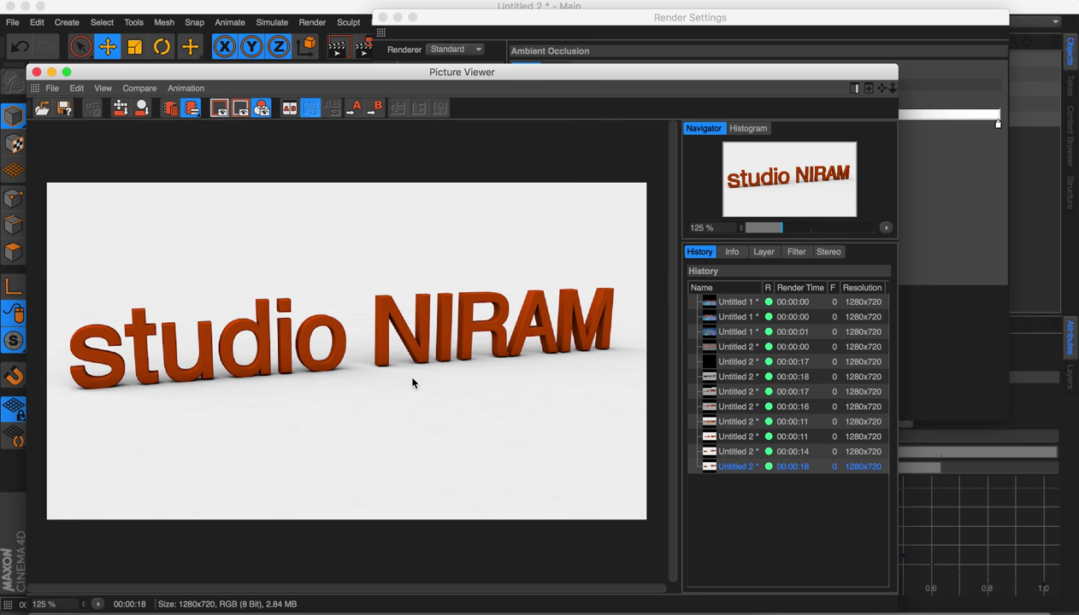
pyautogui.click(728, 453)
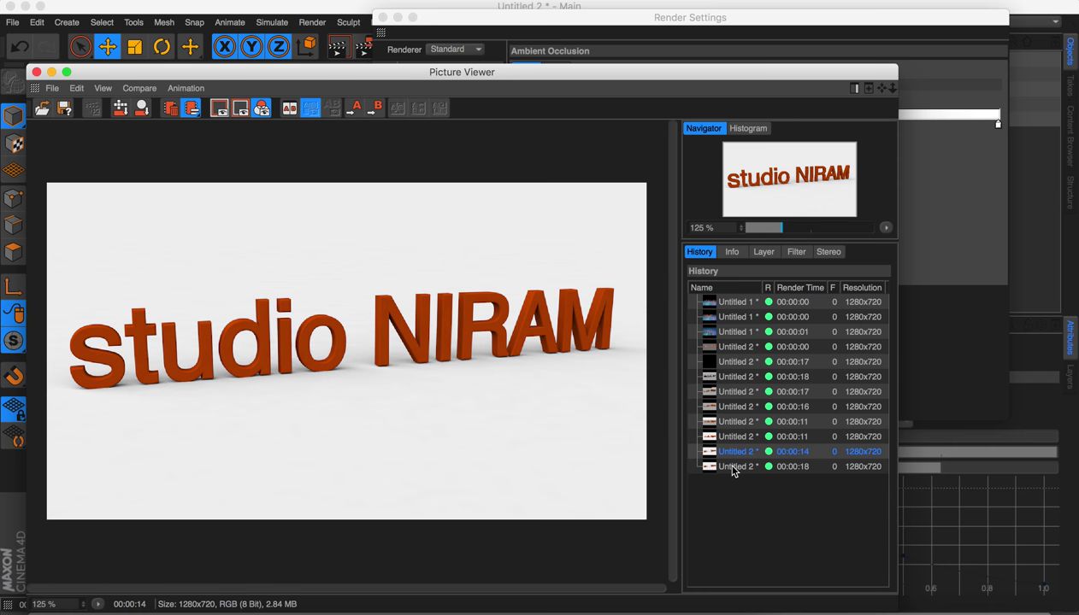
pyautogui.click(733, 468)
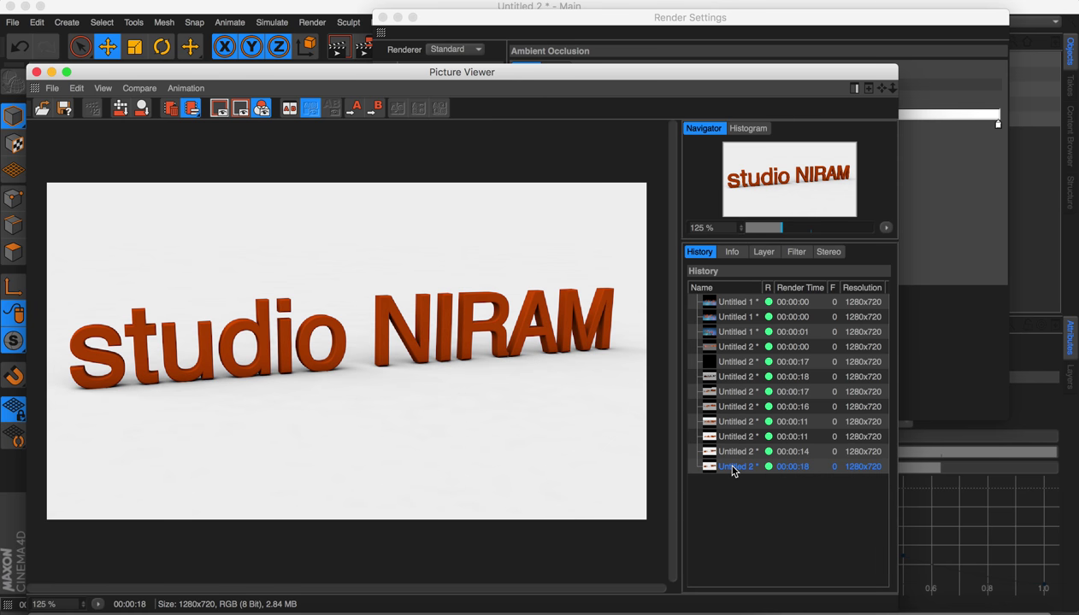
pyautogui.click(36, 72)
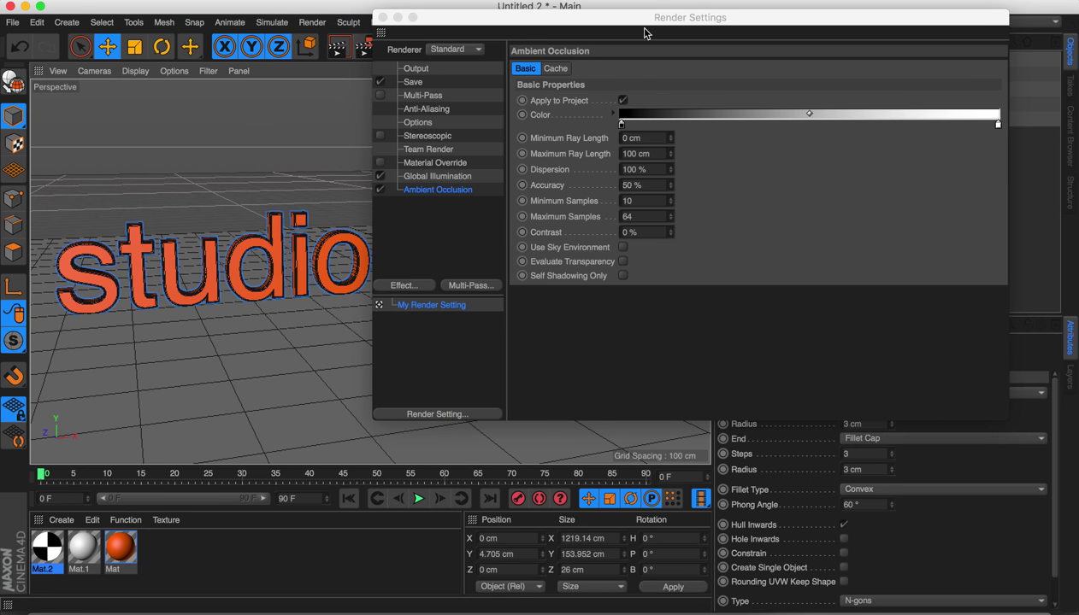
# Step: Lighten the black end of the Ambient Occlusion color gradient to a mid grey
pyautogui.doubleClick(621, 124)
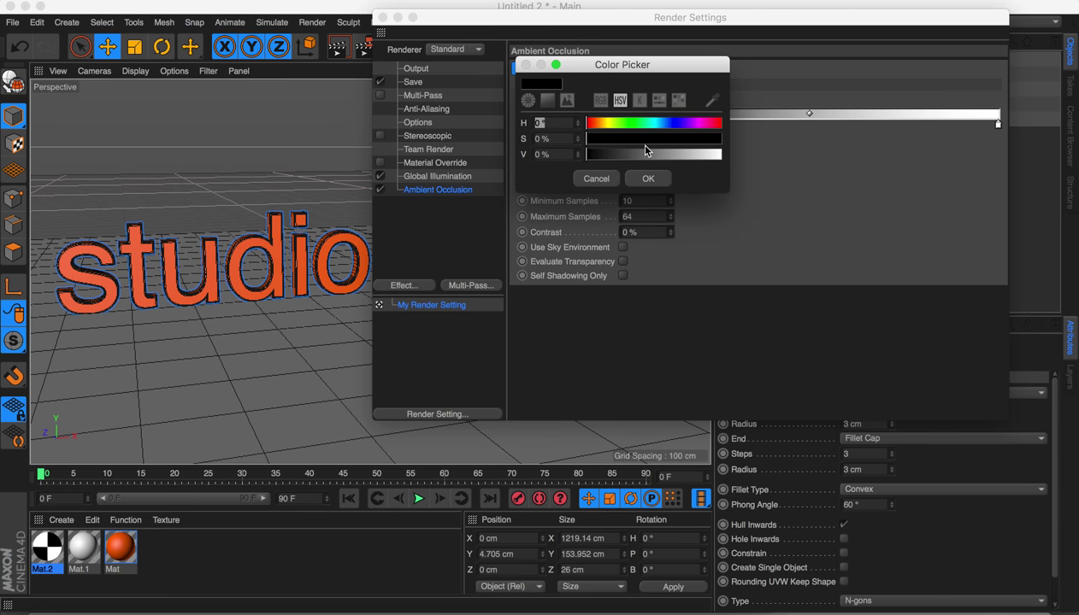
pyautogui.moveTo(645, 151); pyautogui.dragTo(667, 154)
pyautogui.click(648, 179)
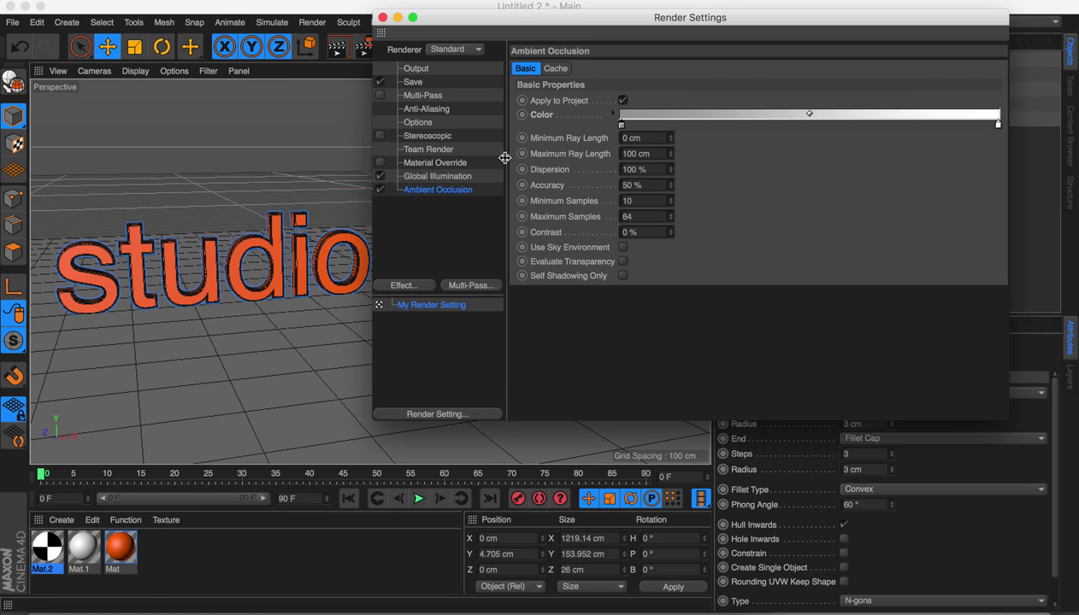
# Step: Review the available Global Illumination presets and the Output page of the render settings, keeping the existing values
pyautogui.click(478, 176)
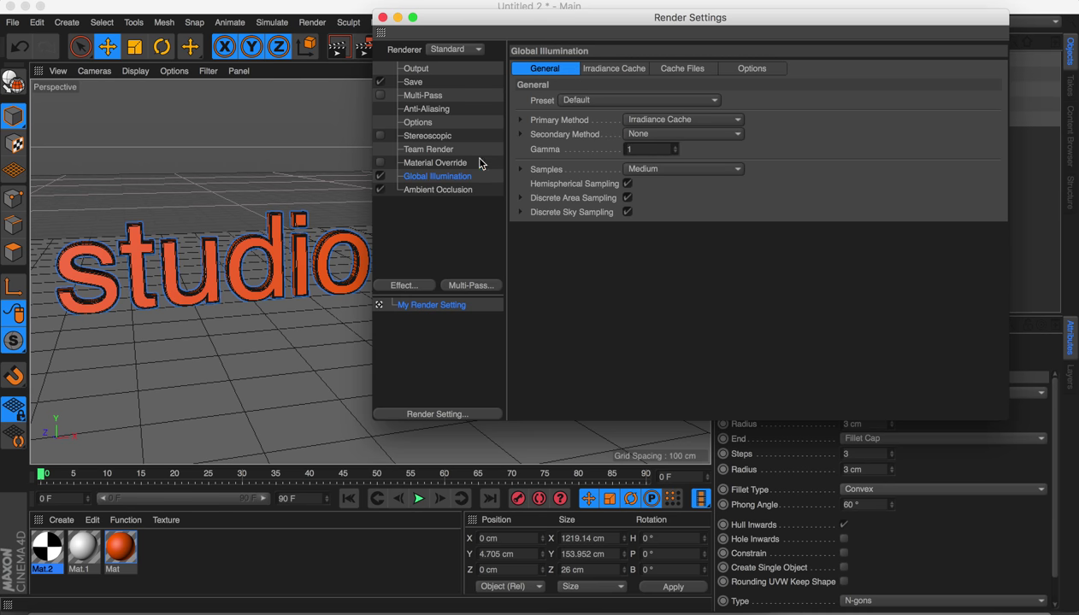
pyautogui.click(635, 102)
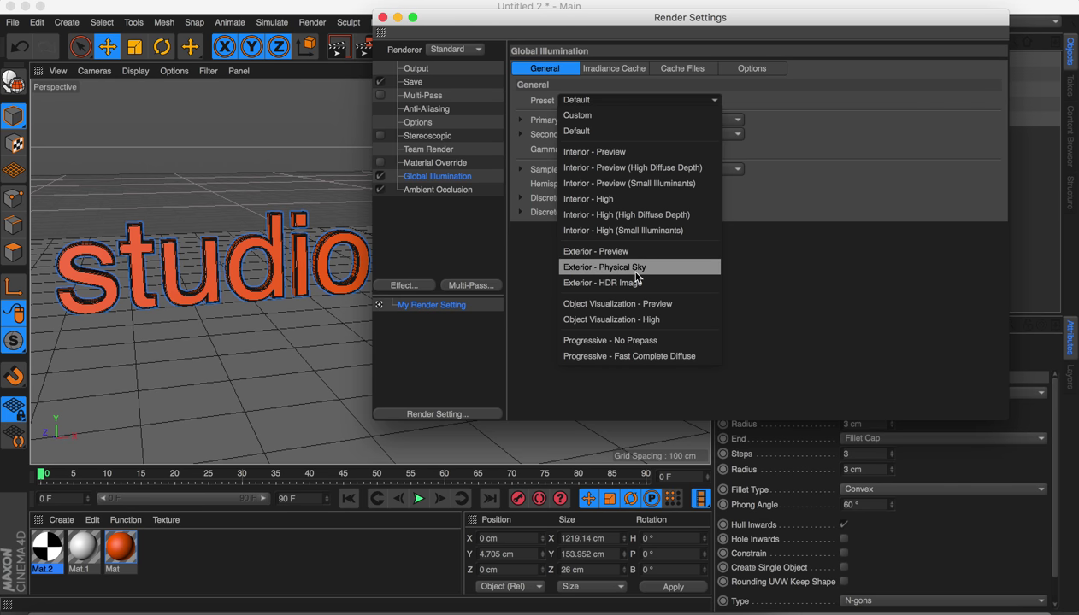
pyautogui.click(841, 281)
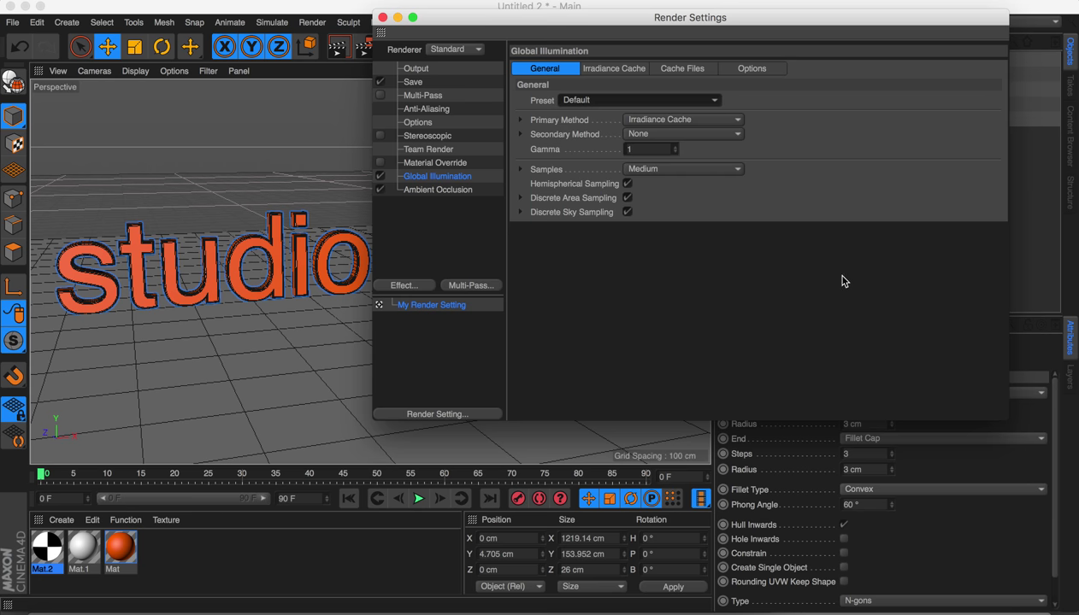
pyautogui.click(571, 100)
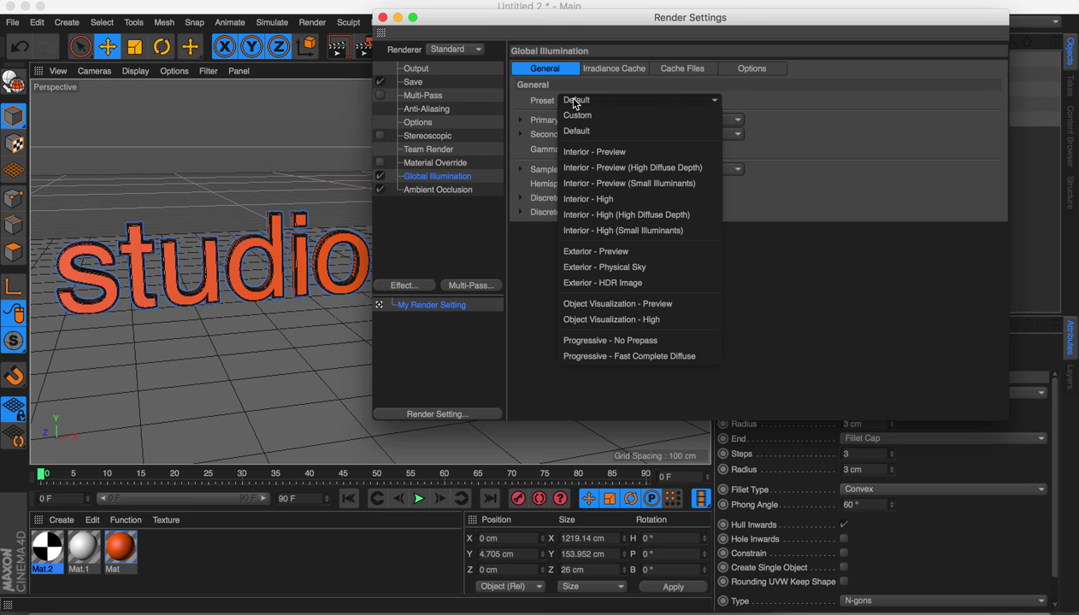
pyautogui.click(771, 341)
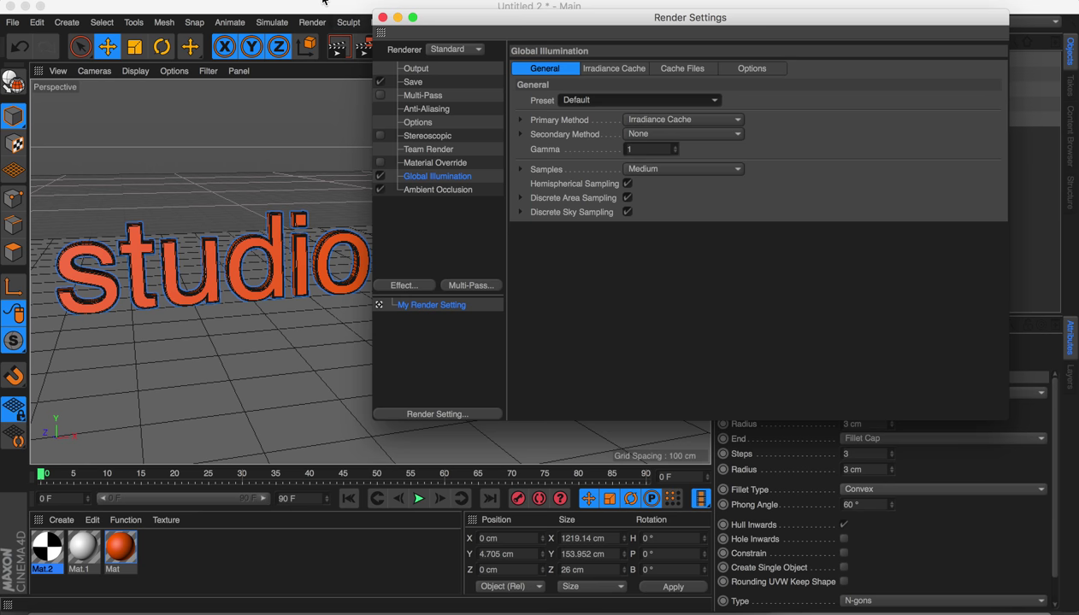
pyautogui.click(421, 82)
pyautogui.click(416, 68)
pyautogui.click(374, 4)
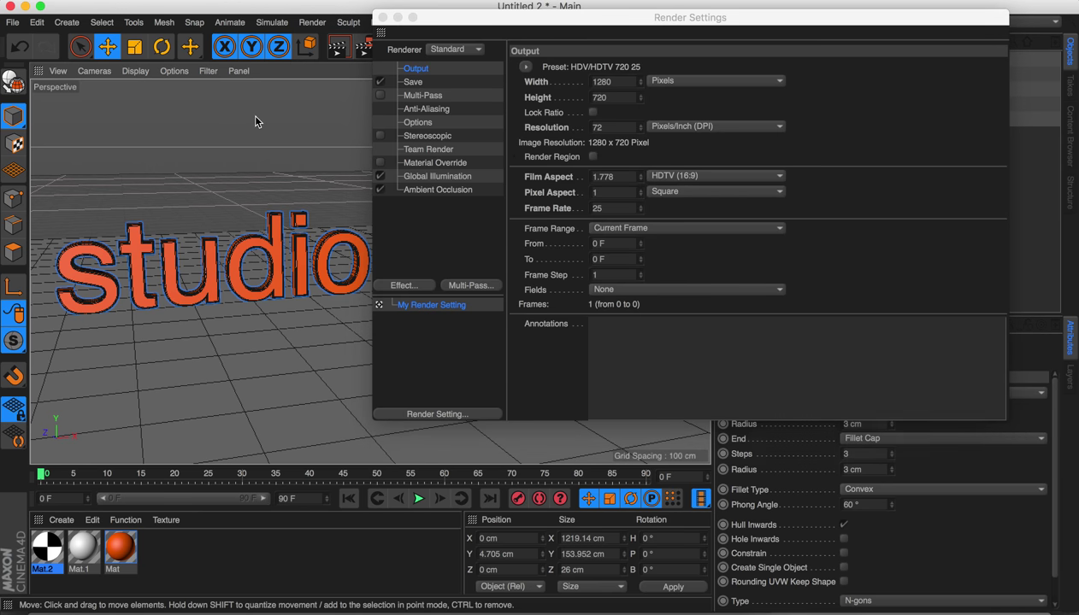
# Step: Close the render settings, add a cube sized about 97 × 200 × 104 cm, and place it before the word "studio" at about X −712 cm
pyautogui.click(383, 17)
pyautogui.scroll(-5, 369, 132)
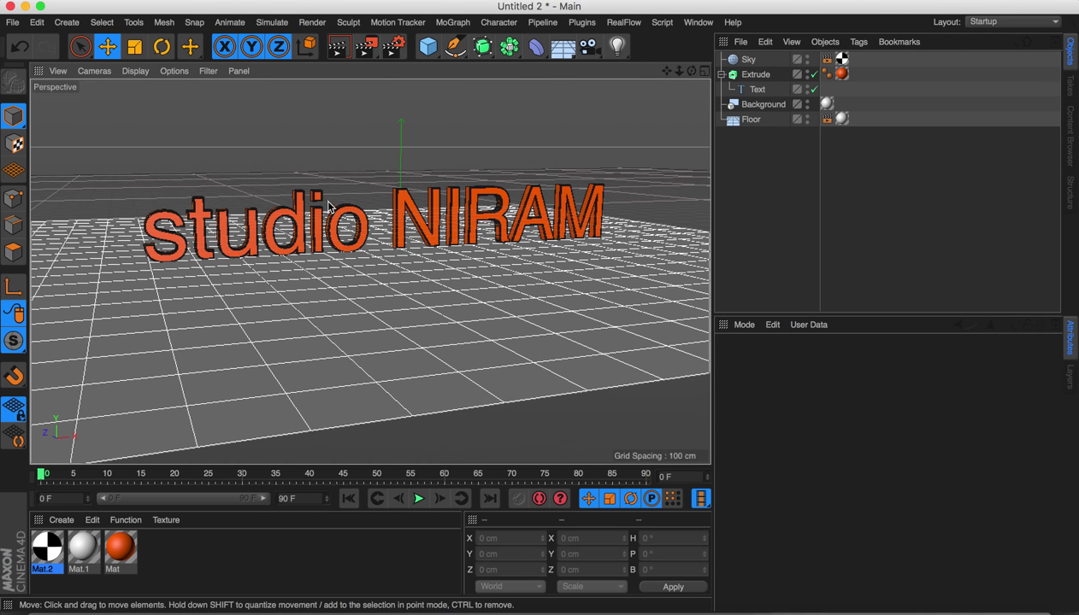
pyautogui.click(428, 47)
pyautogui.click(562, 76)
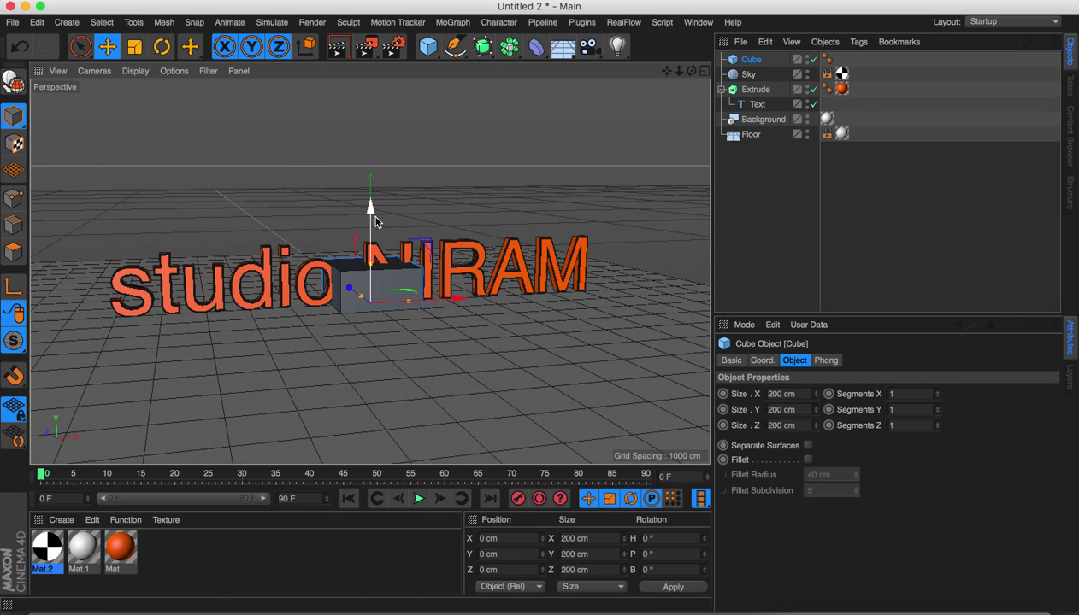
pyautogui.moveTo(368, 210); pyautogui.dragTo(374, 196)
pyautogui.moveTo(449, 272); pyautogui.dragTo(151, 291)
pyautogui.keyDown('alt'); pyautogui.moveTo(226, 188); pyautogui.dragTo(188, 195, button='right'); pyautogui.keyUp('alt')
pyautogui.keyDown('alt'); pyautogui.moveTo(188, 195); pyautogui.dragTo(229, 269); pyautogui.keyUp('alt')
pyautogui.keyDown('alt'); pyautogui.moveTo(229, 269); pyautogui.dragTo(325, 265, button='middle'); pyautogui.keyUp('alt')
pyautogui.keyDown('alt'); pyautogui.moveTo(325, 265); pyautogui.dragTo(384, 266, button='right'); pyautogui.keyUp('alt')
pyautogui.keyDown('alt'); pyautogui.moveTo(384, 272); pyautogui.dragTo(191, 365); pyautogui.keyUp('alt')
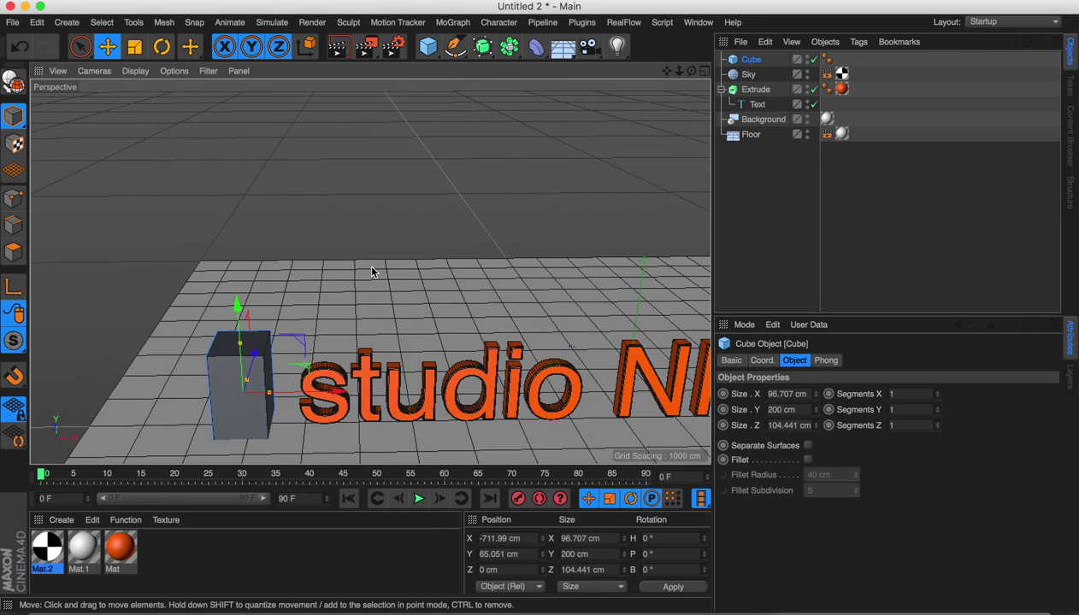
# Step: Make two lower copies of the cube, one in front at about Z −170 cm, one beside the text at about X −668, Z −59 cm
pyautogui.keyDown('alt'); pyautogui.moveTo(371, 272); pyautogui.dragTo(259, 283); pyautogui.keyUp('alt')
pyautogui.moveTo(170, 250); pyautogui.dragTo(211, 341)
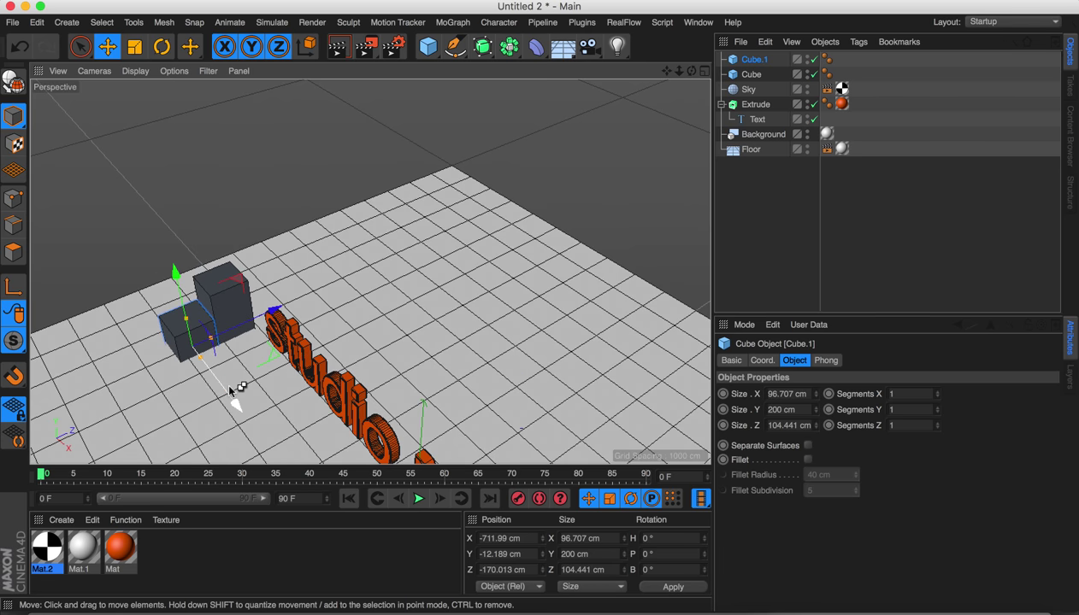
pyautogui.keyDown('ctrl'); pyautogui.moveTo(275, 313); pyautogui.dragTo(320, 295); pyautogui.keyUp('ctrl')
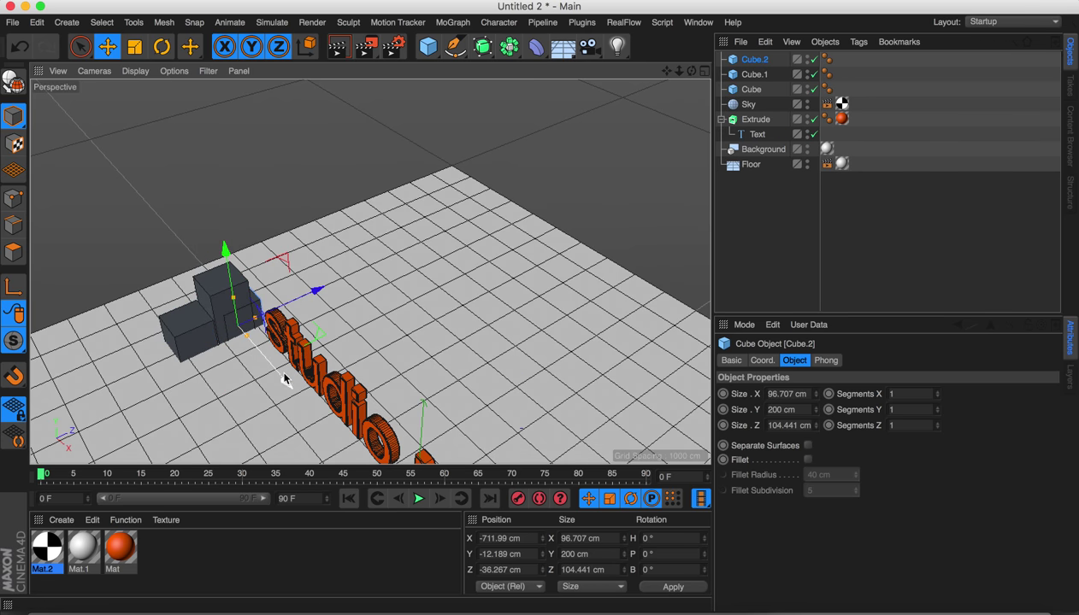
pyautogui.moveTo(288, 379)
pyautogui.mouseDown()
pyautogui.moveTo(295, 399)
pyautogui.moveTo(292, 391)
pyautogui.mouseUp()
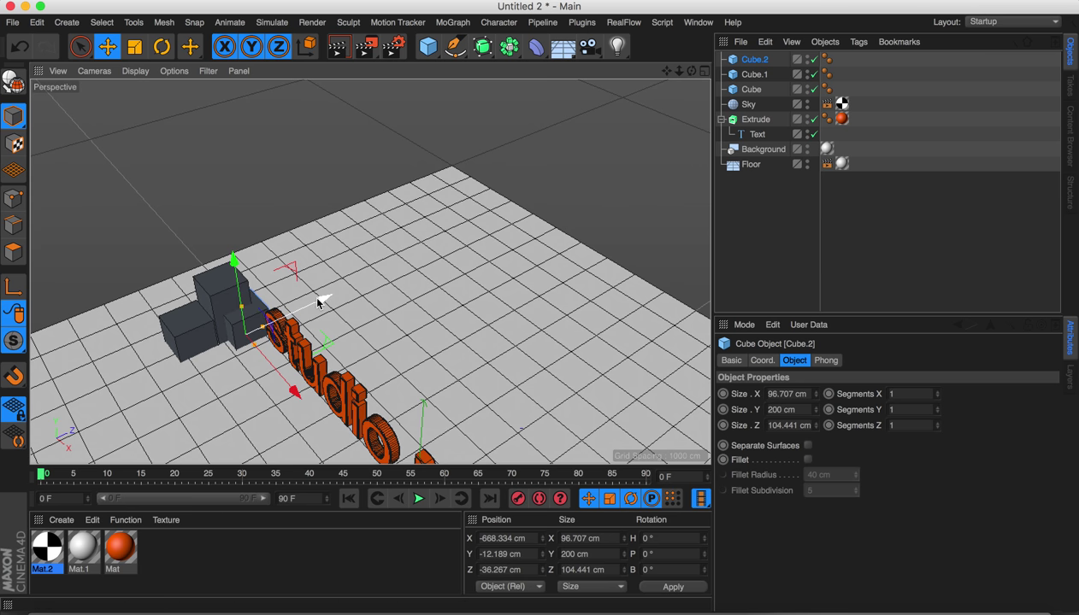
pyautogui.moveTo(318, 301); pyautogui.dragTo(306, 295)
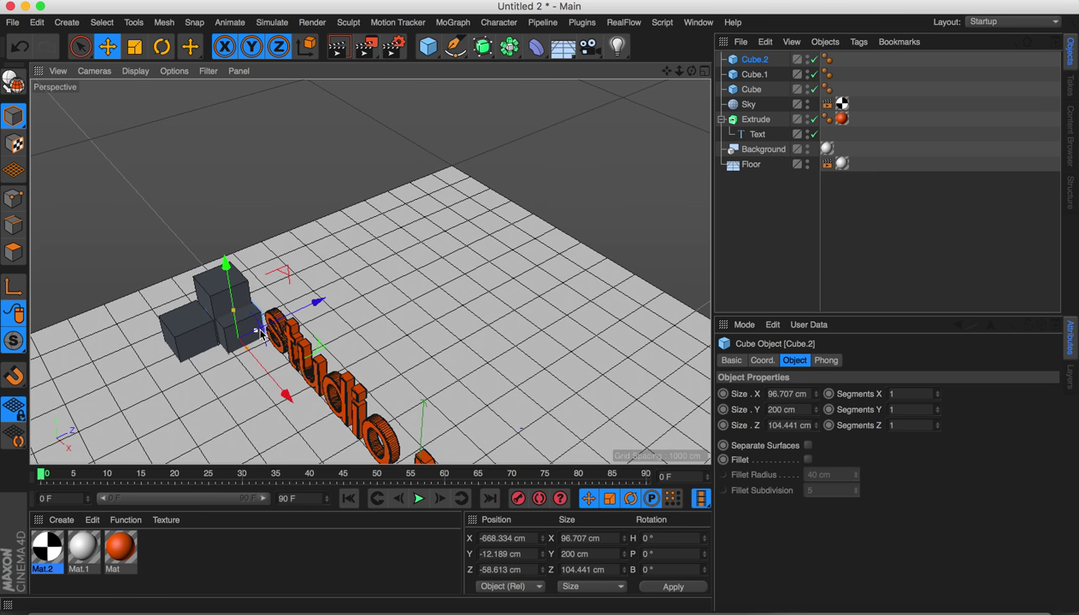
# Step: Narrow the cube copy nearest the text to about 43 cm in X and 77 cm in Z
pyautogui.moveTo(261, 334); pyautogui.dragTo(251, 336)
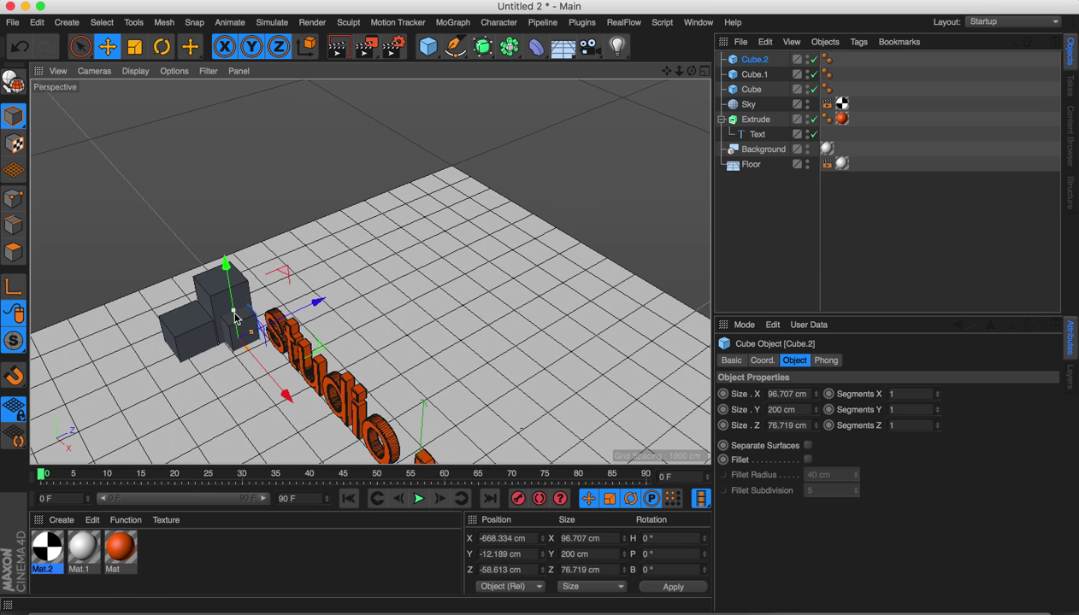
pyautogui.moveTo(283, 390)
pyautogui.mouseDown()
pyautogui.moveTo(292, 405)
pyautogui.moveTo(284, 395)
pyautogui.mouseUp()
pyautogui.keyDown('alt'); pyautogui.moveTo(247, 351); pyautogui.dragTo(307, 287); pyautogui.keyUp('alt')
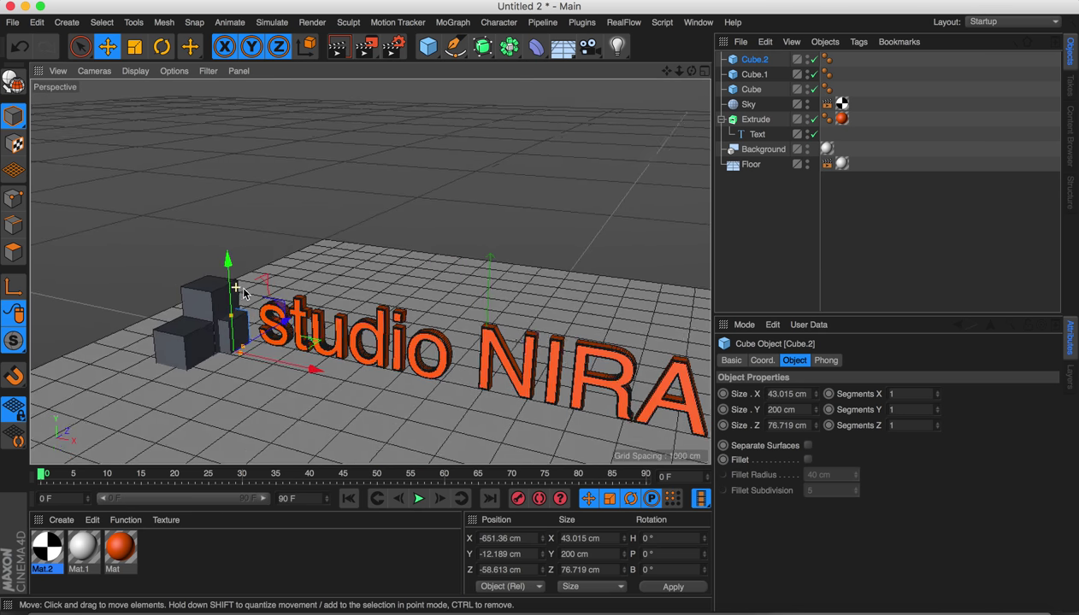
# Step: Scale the front cube down uniformly to about 71 × 147 × 77 cm
pyautogui.keyDown('alt'); pyautogui.moveTo(241, 296); pyautogui.dragTo(368, 272, button='right'); pyautogui.keyUp('alt')
pyautogui.keyDown('alt'); pyautogui.moveTo(256, 308); pyautogui.dragTo(332, 236, button='middle'); pyautogui.keyUp('alt')
pyautogui.keyDown('alt'); pyautogui.moveTo(331, 237); pyautogui.dragTo(361, 243, button='right'); pyautogui.keyUp('alt')
pyautogui.click(263, 304)
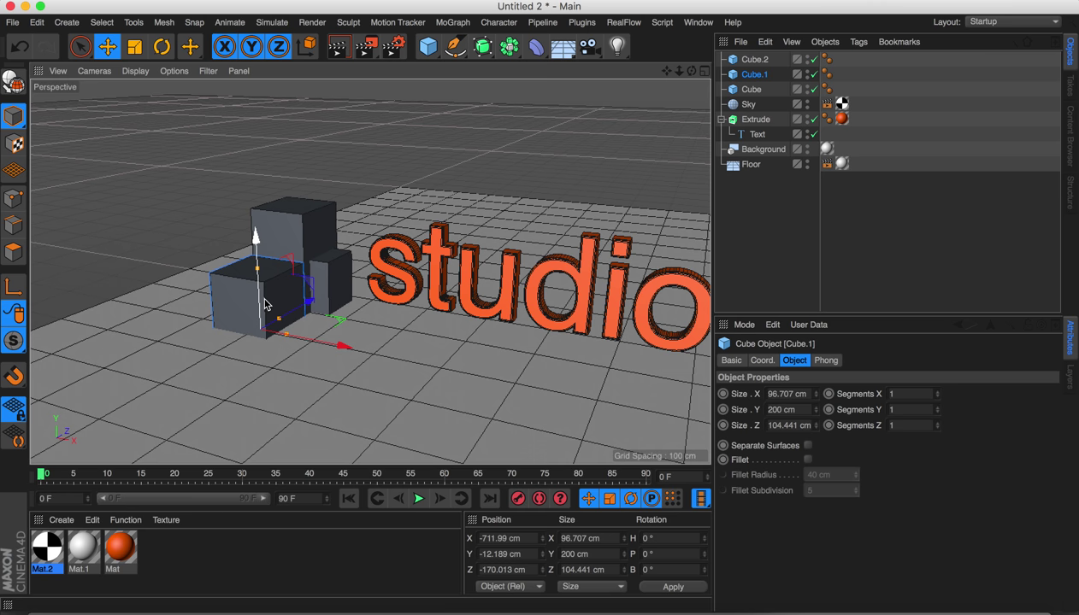
pyautogui.press('r')
pyautogui.press('t')
pyautogui.moveTo(404, 175); pyautogui.dragTo(257, 220)
pyautogui.click(296, 246)
# Step: Shift the cube nearest the text to about X −645 cm and widen it to about 70 cm in X
pyautogui.click(336, 276)
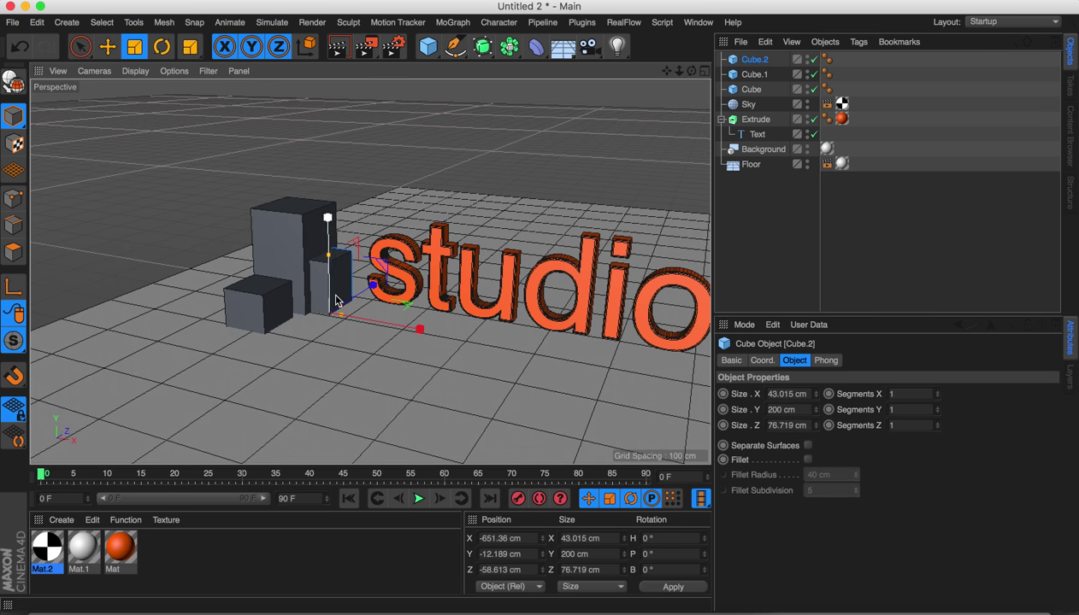
pyautogui.press('e')
pyautogui.moveTo(403, 327); pyautogui.dragTo(407, 329)
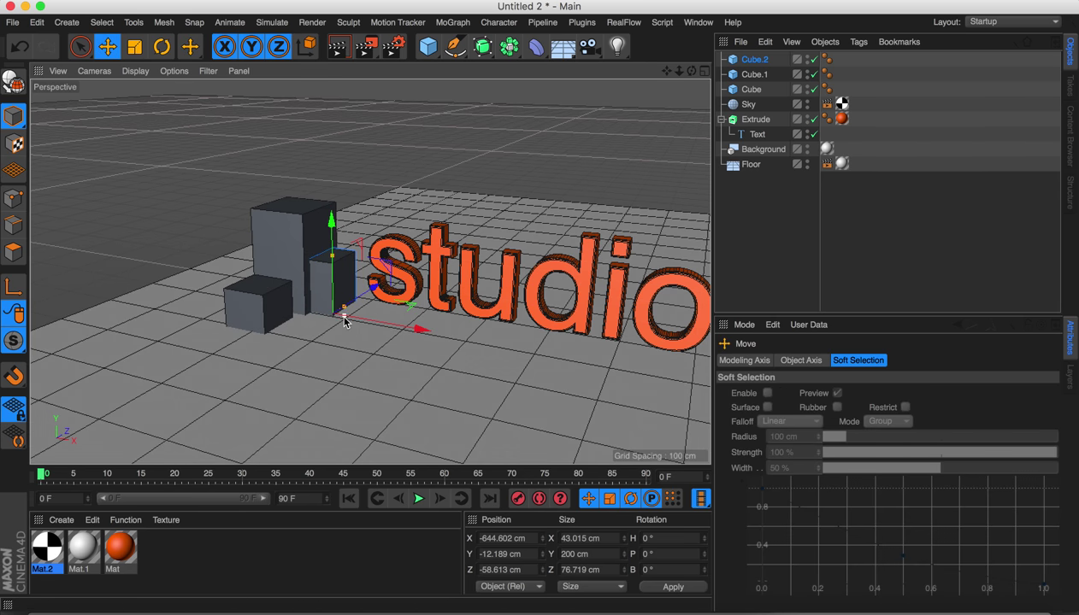
pyautogui.moveTo(344, 321); pyautogui.dragTo(353, 324)
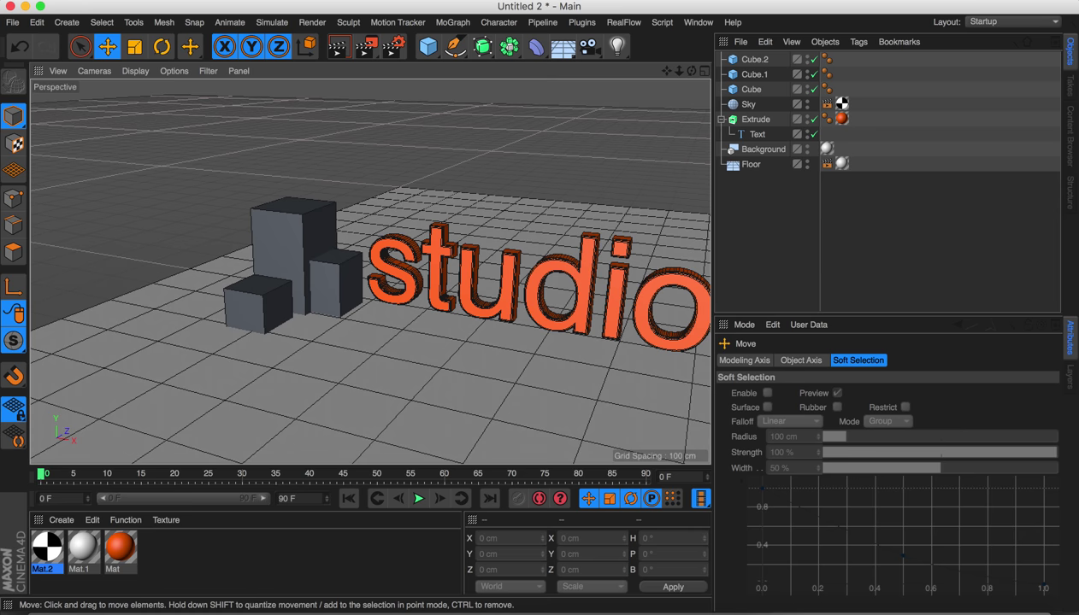
# Step: Create three new default materials
pyautogui.doubleClick(192, 551)
pyautogui.doubleClick(237, 567)
pyautogui.doubleClick(237, 566)
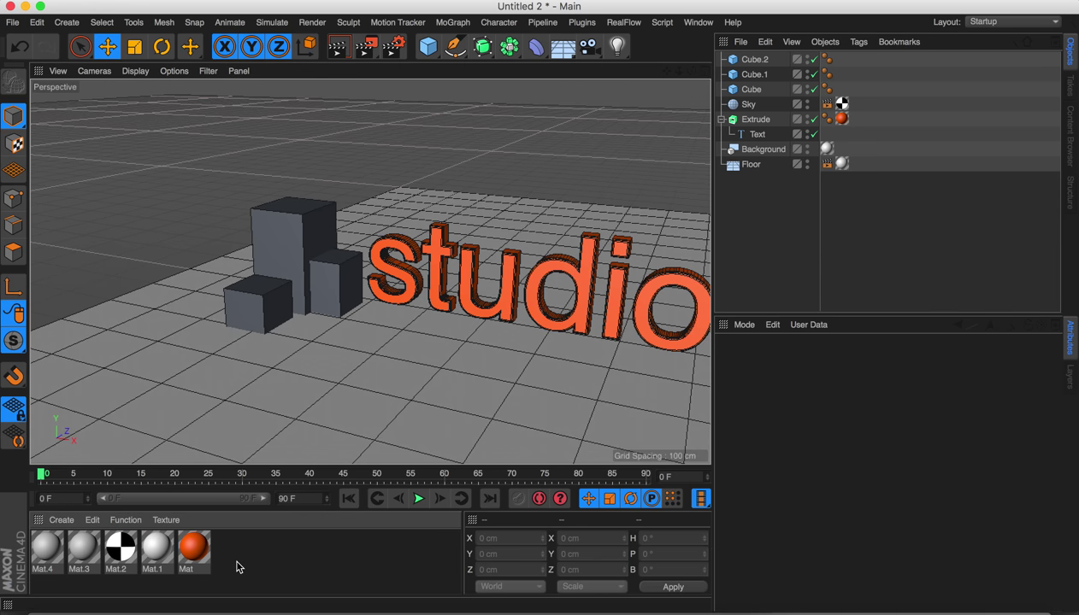
pyautogui.click(237, 566)
# Step: Color the material Mat.5 green with hue 159° and saturation 70%, and slightly raise its color value
pyautogui.doubleClick(53, 545)
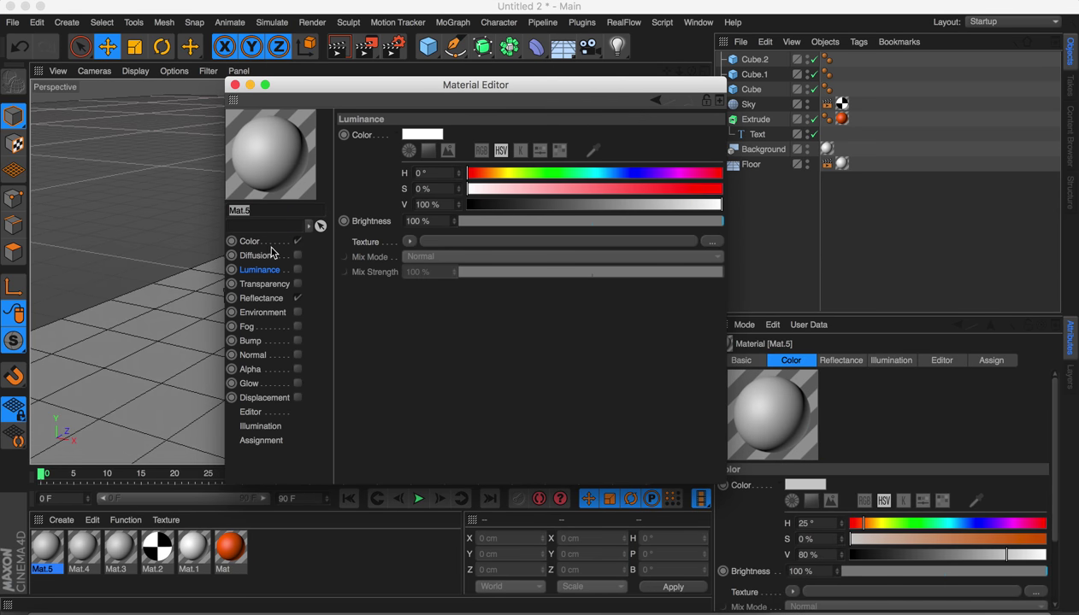
pyautogui.moveTo(547, 174); pyautogui.dragTo(638, 189)
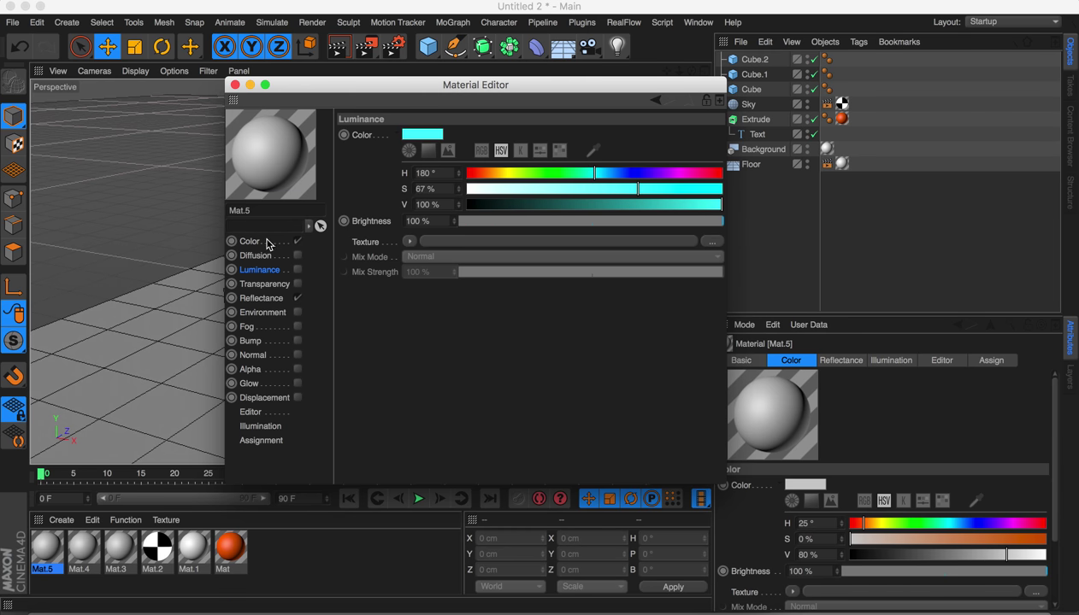
pyautogui.click(266, 242)
pyautogui.click(581, 175)
pyautogui.click(646, 188)
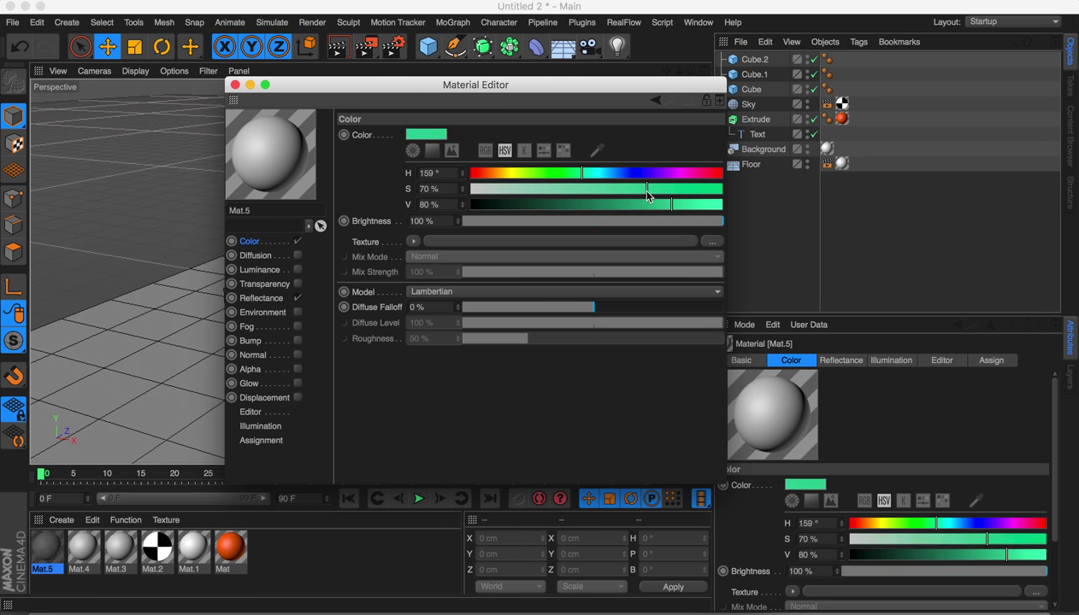
pyautogui.click(687, 203)
# Step: Color the material Mat.4 bright yellow-green with hue 67° and saturation 98%, raising its color value close to full
pyautogui.click(99, 540)
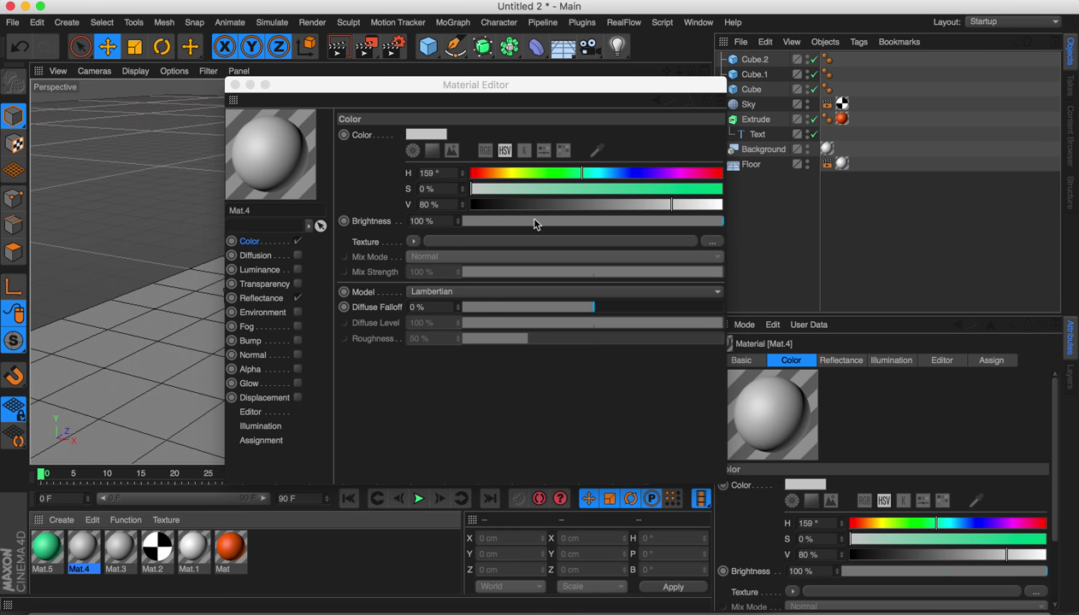
pyautogui.click(494, 174)
pyautogui.click(716, 189)
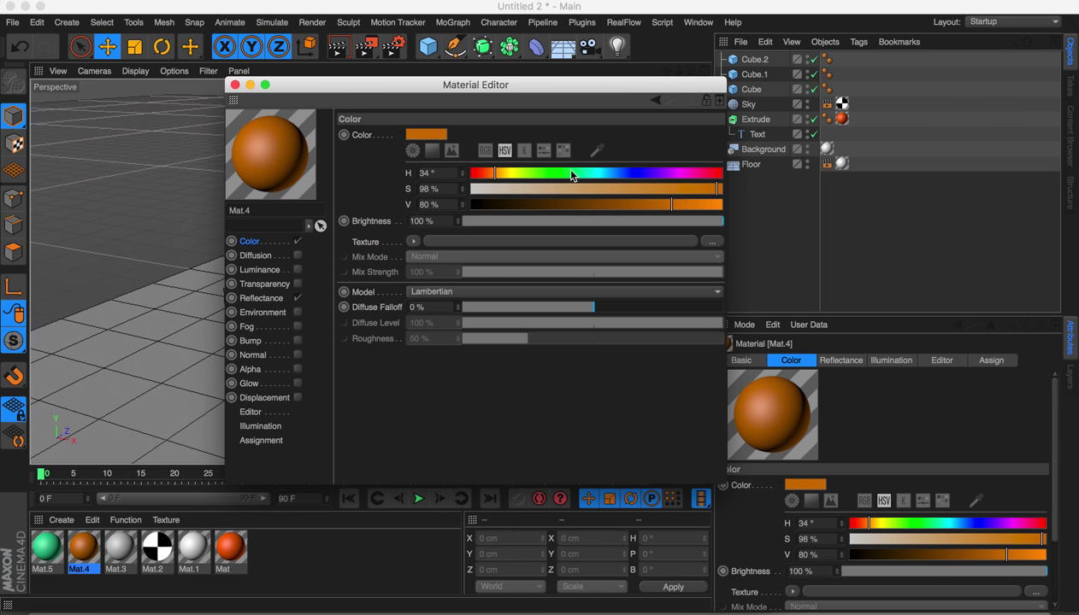
pyautogui.click(518, 173)
pyautogui.moveTo(672, 205); pyautogui.dragTo(717, 205)
# Step: Color the material Mat.3 blue with hue 216° and saturation 92%, and close the Material Editor
pyautogui.click(120, 546)
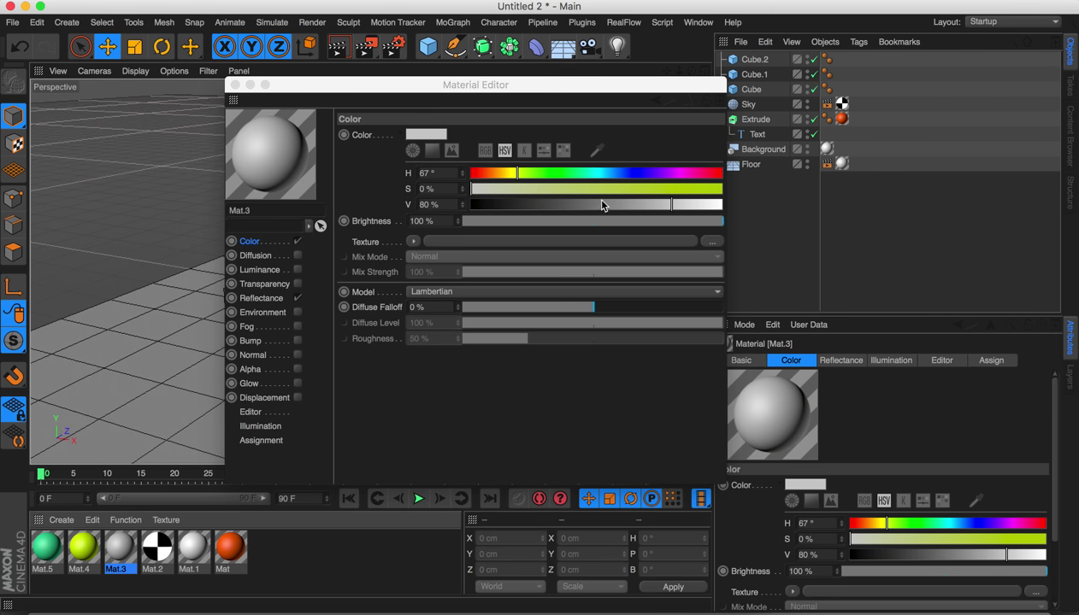
pyautogui.click(621, 173)
pyautogui.click(701, 189)
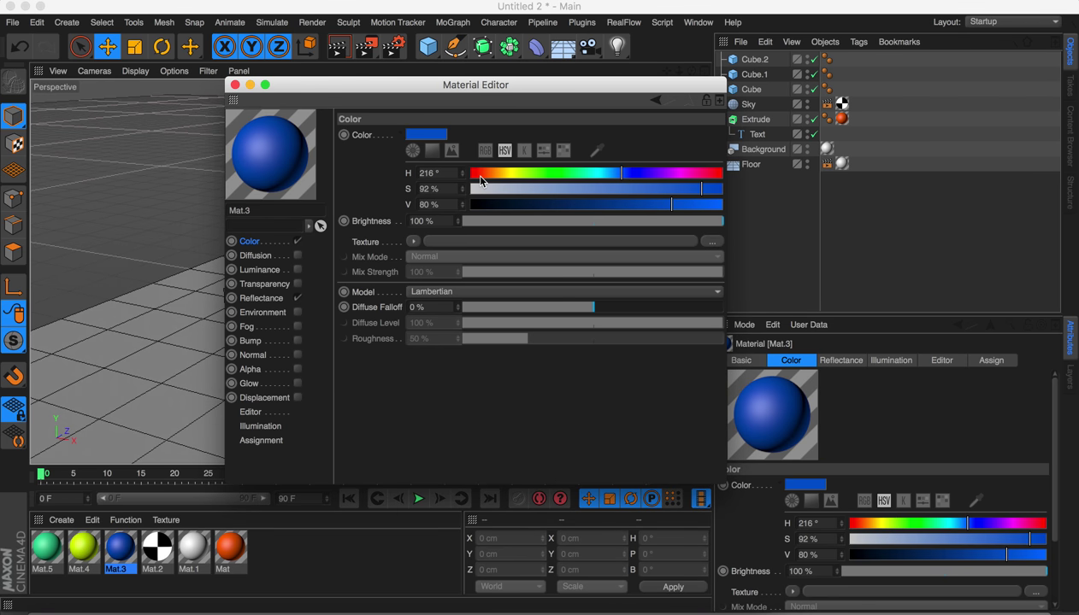
pyautogui.click(248, 85)
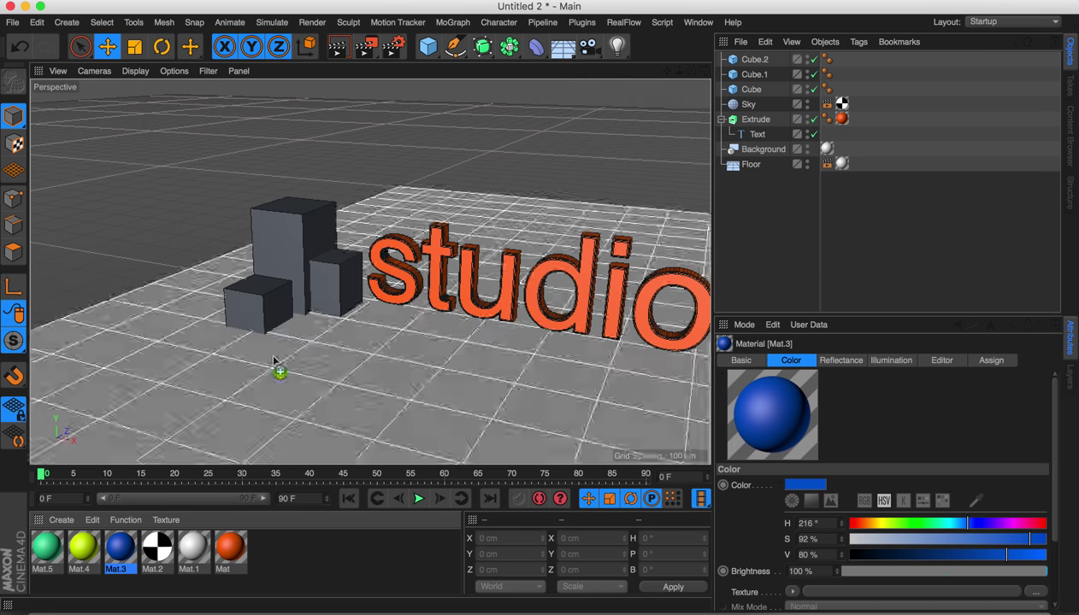
# Step: Apply the yellow-green material to the cube nearest the text, green to the front cube, and blue to the tall cube
pyautogui.moveTo(85, 544); pyautogui.dragTo(337, 260)
pyautogui.moveTo(64, 544); pyautogui.dragTo(259, 306)
pyautogui.click(338, 189)
pyautogui.keyDown('alt'); pyautogui.moveTo(339, 185); pyautogui.dragTo(299, 174); pyautogui.keyUp('alt')
# Step: Duplicate the three colored cubes together and place the copies past the final M of the text, at about X 706 cm
pyautogui.click(751, 60)
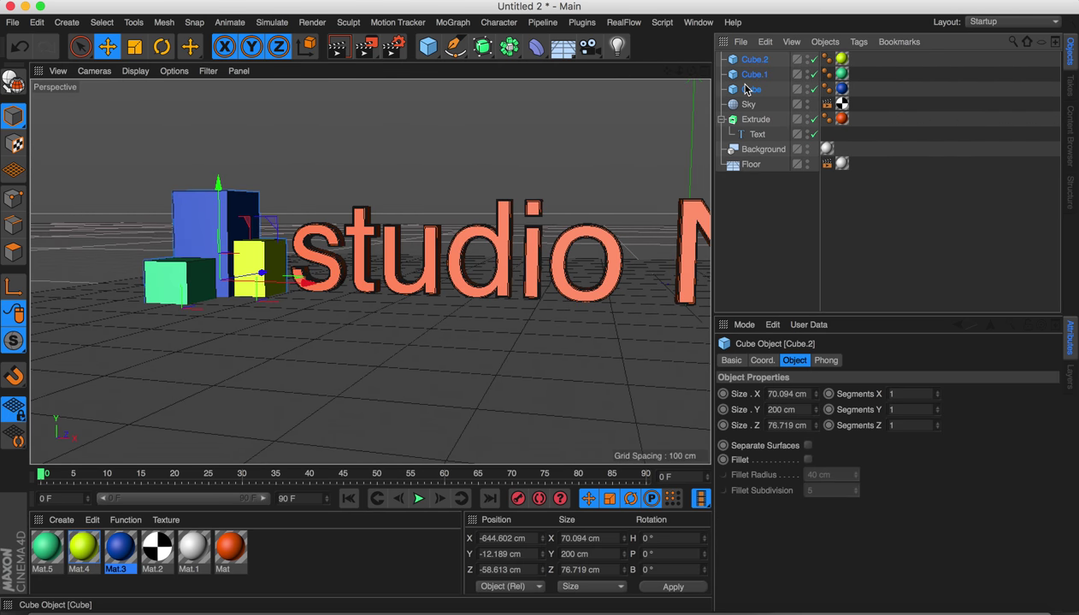
pyautogui.keyDown('shift'); pyautogui.click(750, 89); pyautogui.keyUp('shift')
pyautogui.keyDown('alt'); pyautogui.moveTo(386, 209); pyautogui.dragTo(309, 285); pyautogui.keyUp('alt')
pyautogui.scroll(-2, 359, 233)
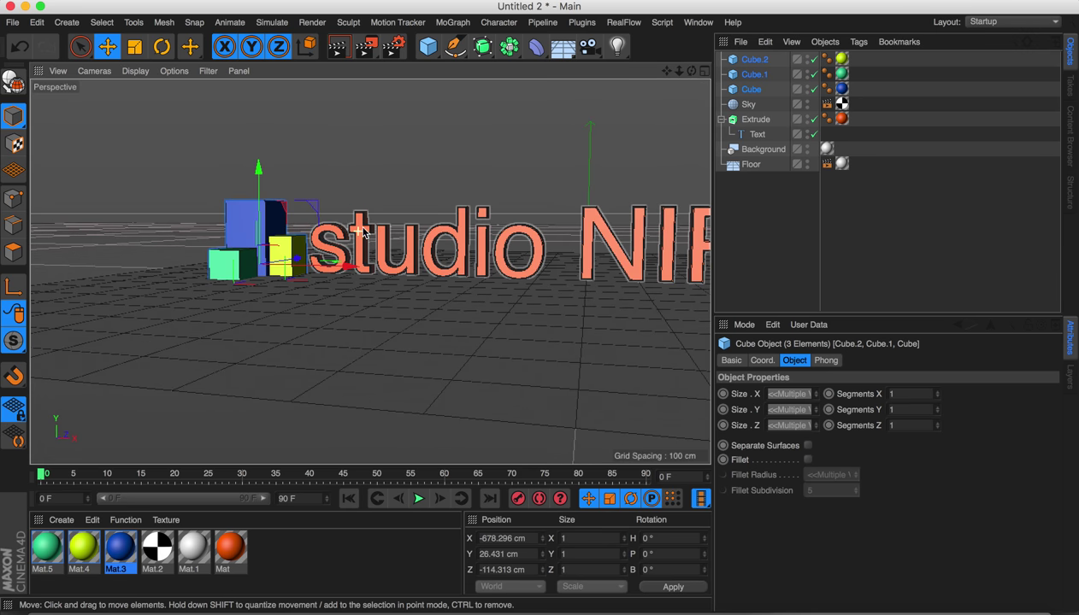
pyautogui.keyDown('alt'); pyautogui.moveTo(408, 149); pyautogui.dragTo(253, 190, button='middle'); pyautogui.keyUp('alt')
pyautogui.keyDown('ctrl'); pyautogui.moveTo(186, 310); pyautogui.dragTo(588, 330); pyautogui.keyUp('ctrl')
pyautogui.keyDown('alt'); pyautogui.moveTo(583, 195); pyautogui.dragTo(499, 200, button='right'); pyautogui.keyUp('alt')
pyautogui.keyDown('alt'); pyautogui.moveTo(498, 200); pyautogui.dragTo(523, 236); pyautogui.keyUp('alt')
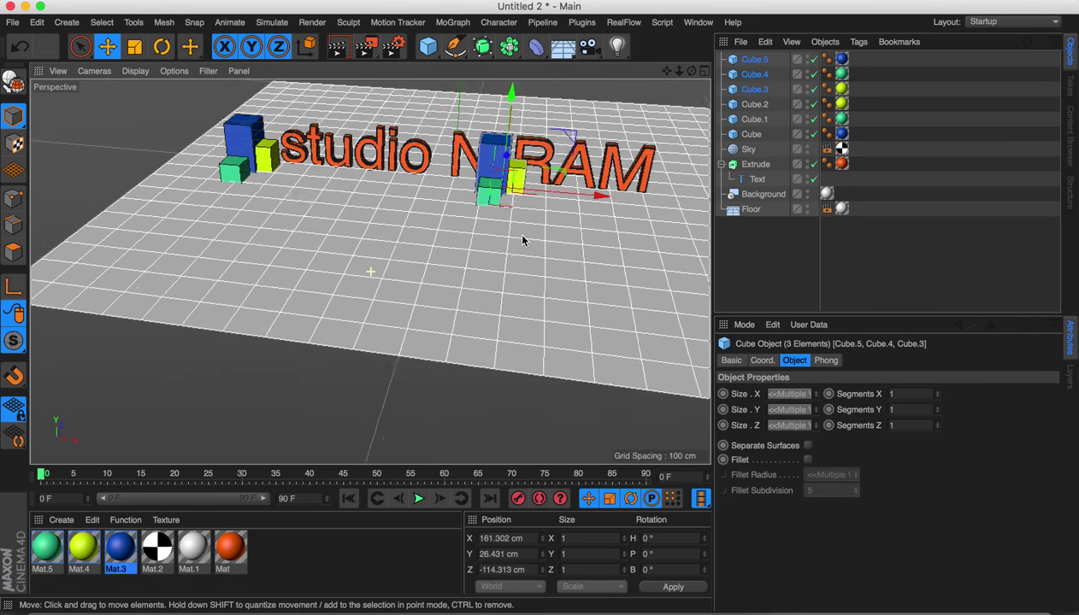
pyautogui.keyDown('alt'); pyautogui.moveTo(524, 237); pyautogui.dragTo(463, 309, button='middle'); pyautogui.keyUp('alt')
pyautogui.moveTo(533, 272); pyautogui.dragTo(709, 300)
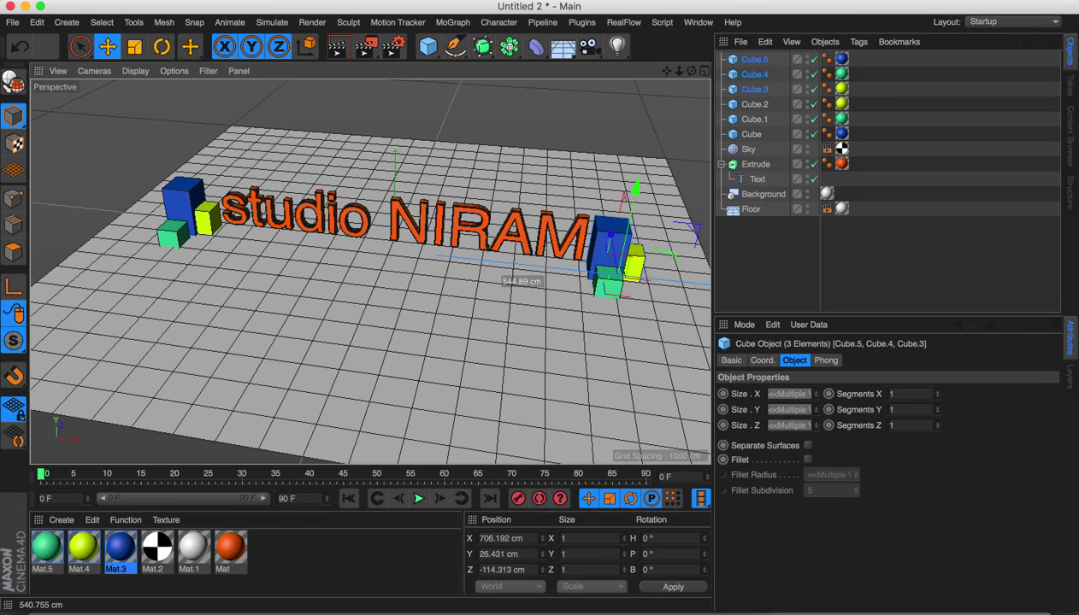
# Step: Rotate the three copied cubes around the vertical axis to a heading of about 263°
pyautogui.press('r')
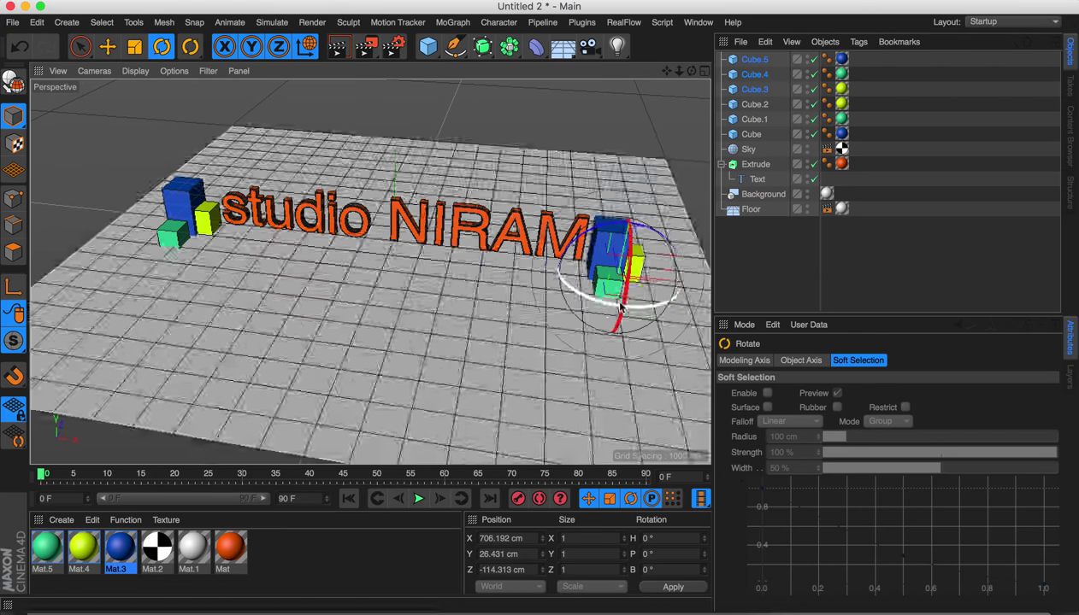
pyautogui.moveTo(518, 280); pyautogui.dragTo(517, 256)
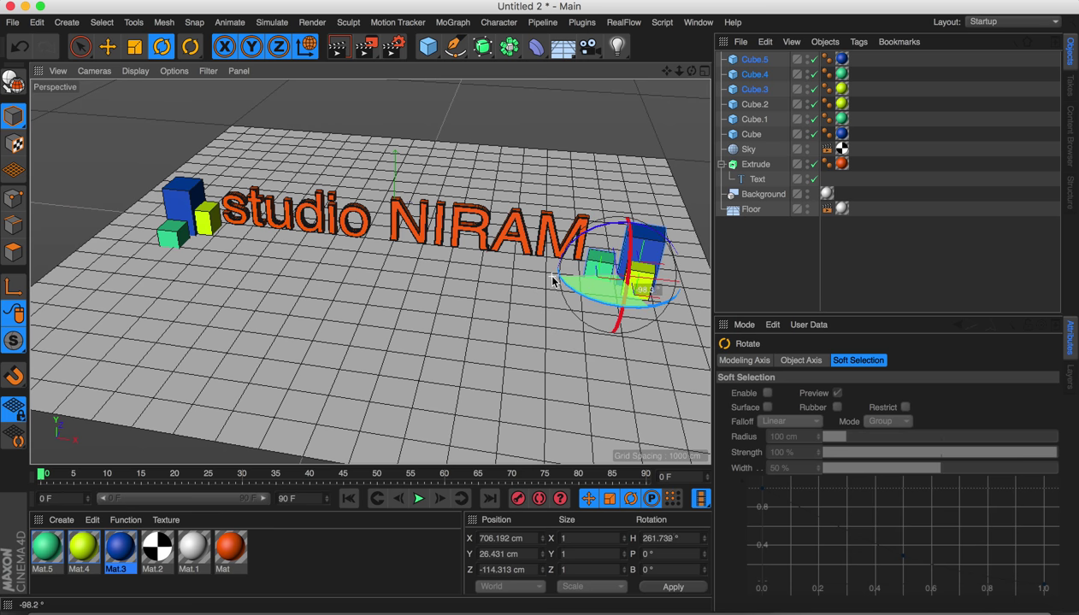
pyautogui.scroll(2, 566, 243)
pyautogui.keyDown('alt'); pyautogui.moveTo(540, 241); pyautogui.dragTo(464, 248, button='middle'); pyautogui.keyUp('alt')
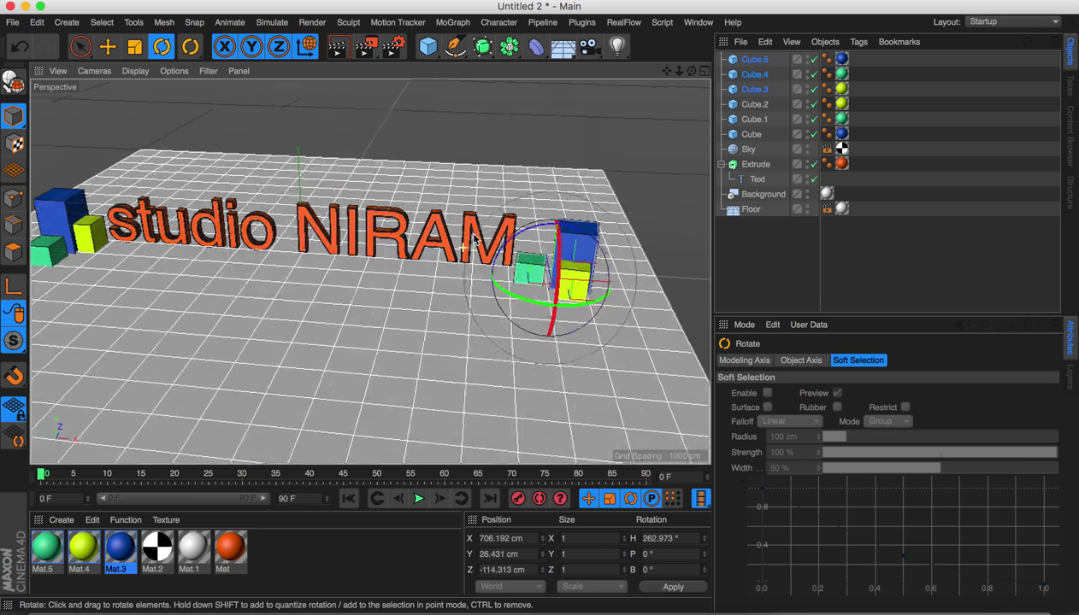
pyautogui.keyDown('alt'); pyautogui.moveTo(463, 248); pyautogui.dragTo(475, 224); pyautogui.keyUp('alt')
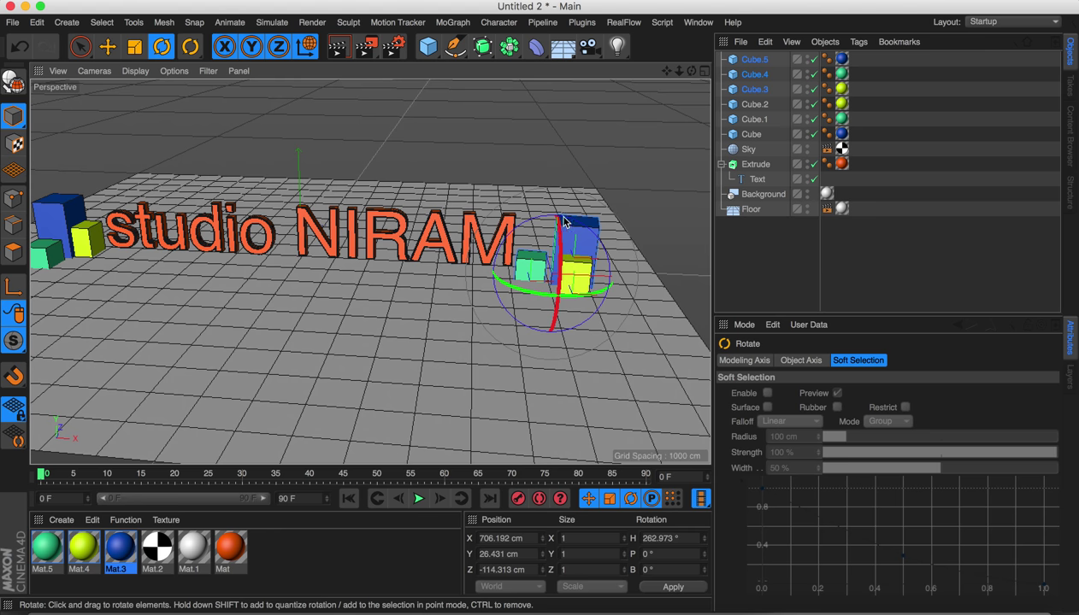
# Step: Reposition the copied cubes beside the final M, with the green one at about X 694, Y 20, Z −79 cm
pyautogui.press('e')
pyautogui.moveTo(561, 187); pyautogui.dragTo(617, 265)
pyautogui.click(575, 188)
pyautogui.click(513, 243)
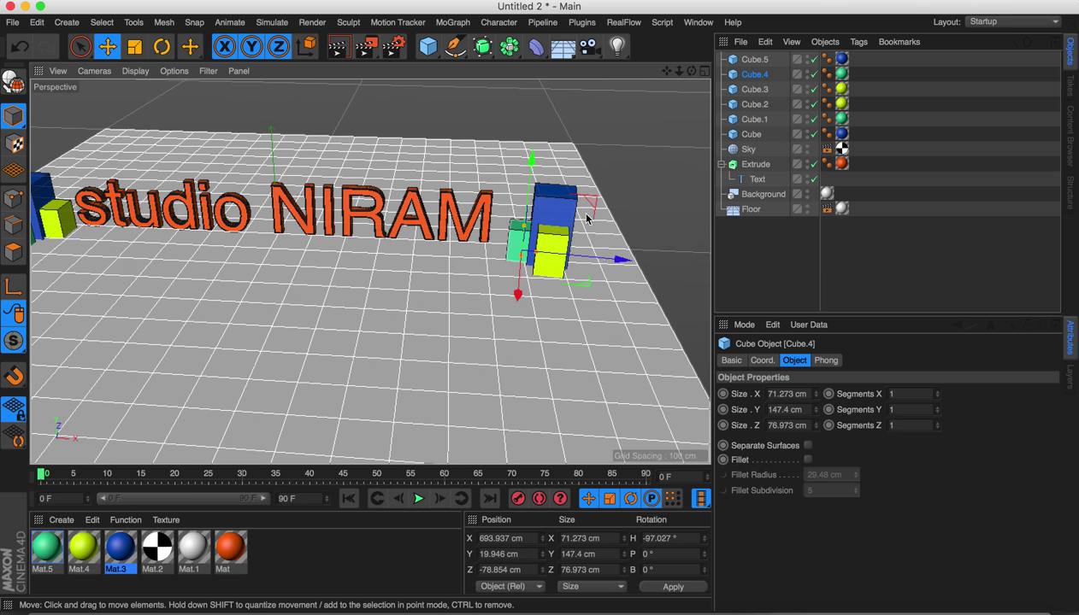
# Step: Shorten the copied blue cube to about 111 cm and move it behind the green one, at about X 672, Y 18, Z −2 cm
pyautogui.click(561, 197)
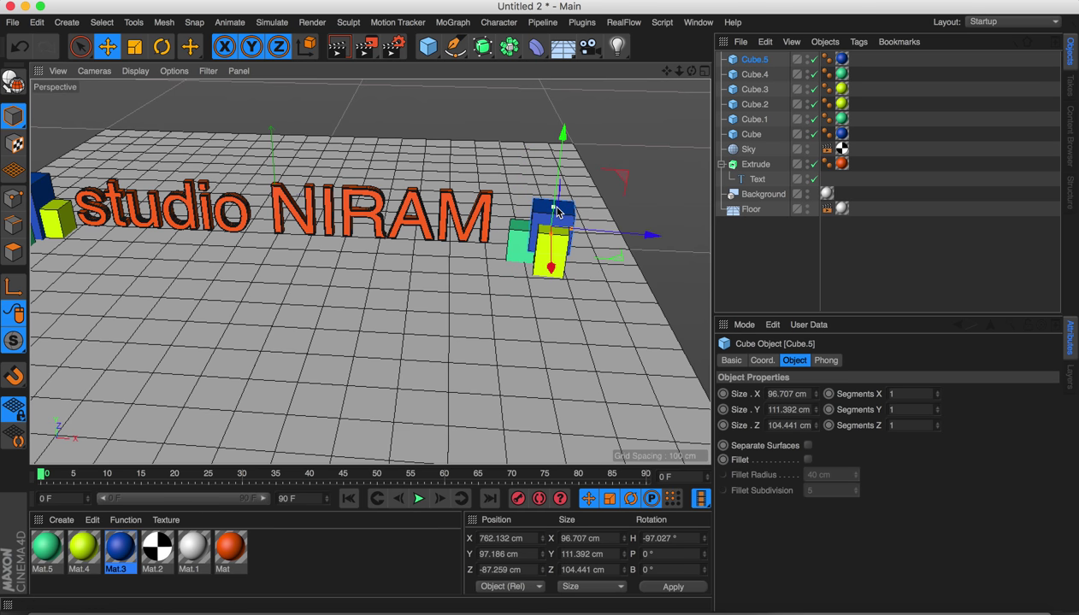
pyautogui.moveTo(561, 146); pyautogui.dragTo(606, 270)
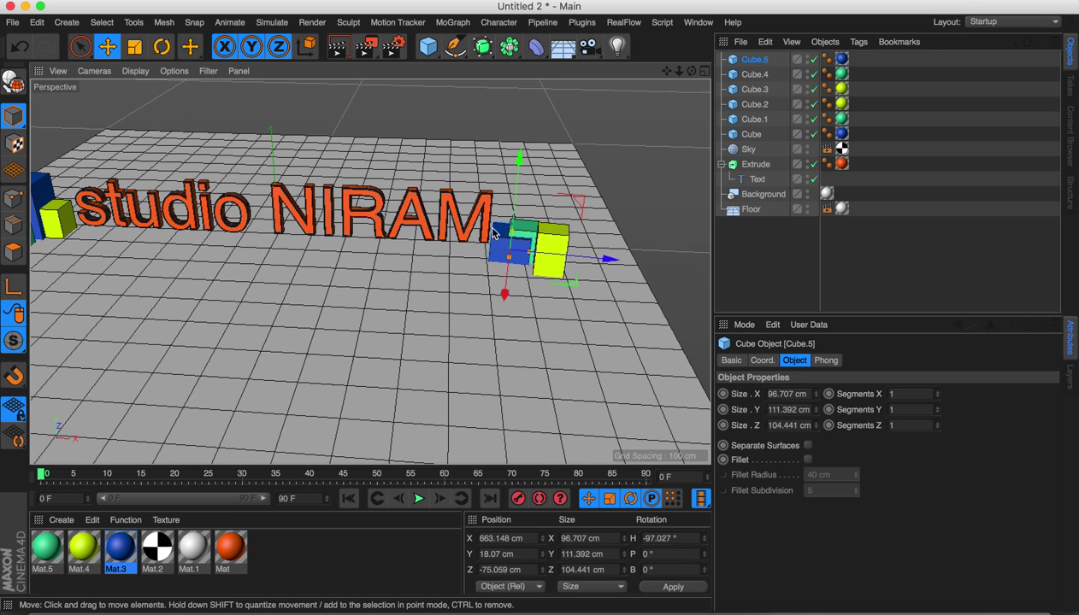
pyautogui.scroll(3, 555, 236)
pyautogui.keyDown('alt'); pyautogui.moveTo(556, 236); pyautogui.dragTo(538, 221); pyautogui.keyUp('alt')
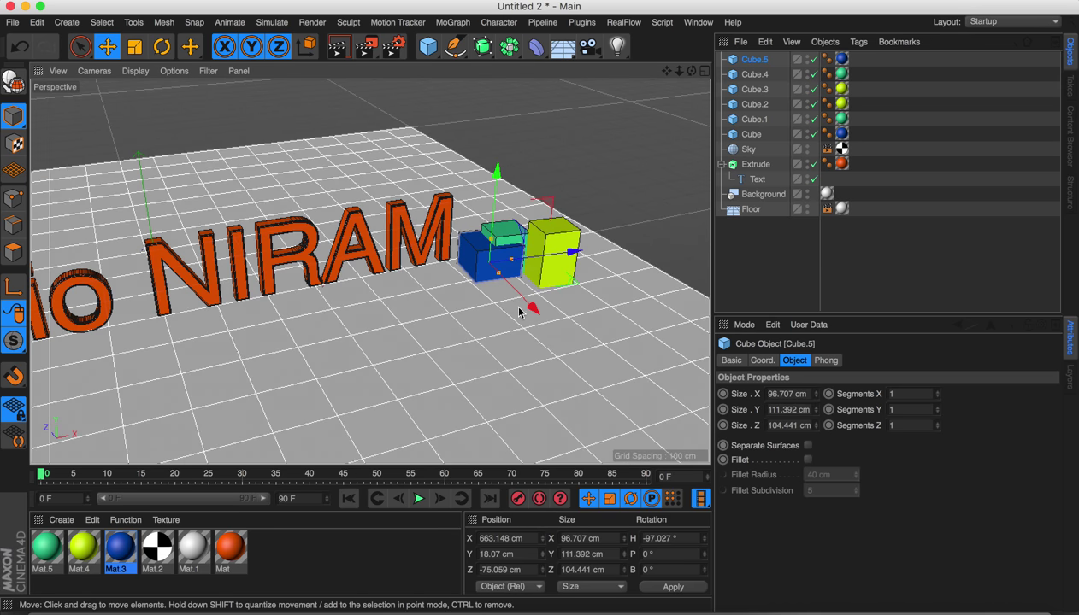
pyautogui.moveTo(532, 306); pyautogui.dragTo(516, 294)
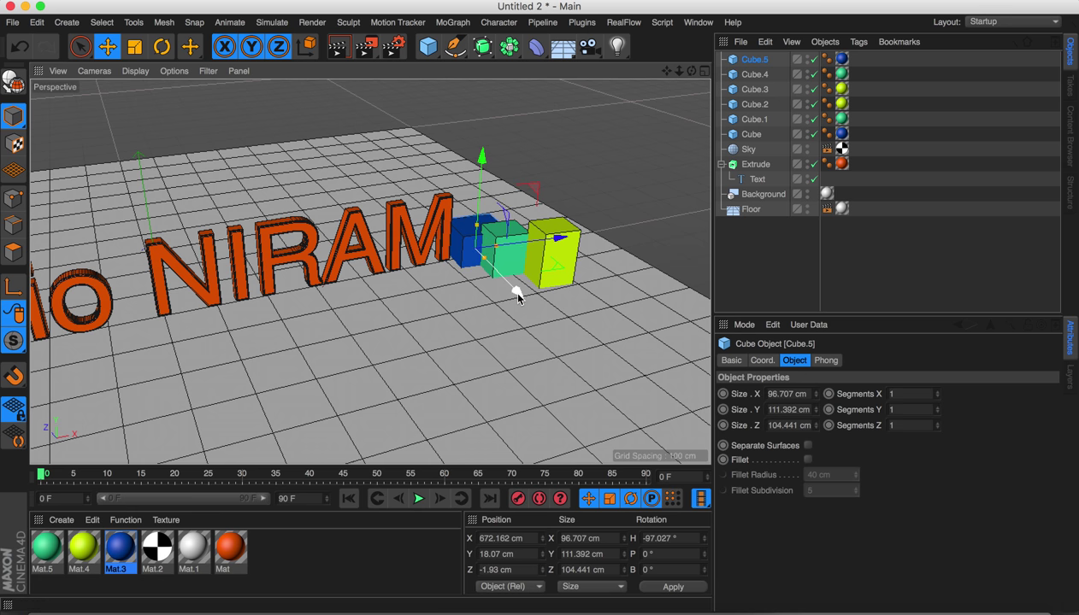
# Step: Heighten the copied blue cube to about 206 cm and move it to about X 682, Y 18, Z −3 cm
pyautogui.click(569, 190)
pyautogui.keyDown('alt'); pyautogui.moveTo(472, 243); pyautogui.dragTo(482, 208); pyautogui.keyUp('alt')
pyautogui.click(461, 236)
pyautogui.moveTo(553, 258); pyautogui.dragTo(567, 264)
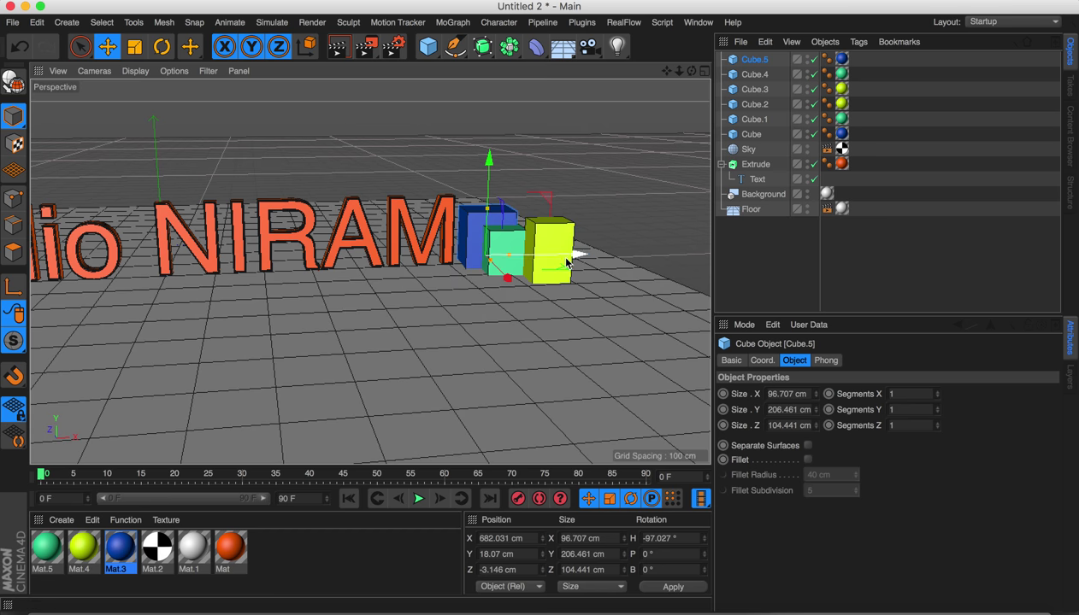
# Step: Create a new magenta material with its color set to H 312°, S 89%, V 97%
pyautogui.doubleClick(336, 548)
pyautogui.click(324, 560)
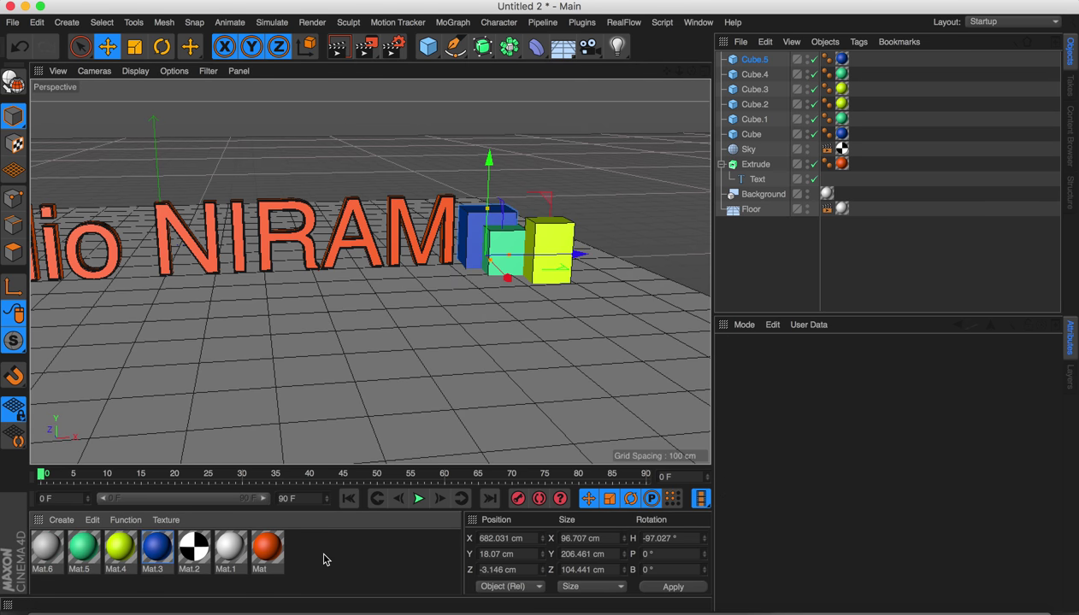
pyautogui.doubleClick(60, 550)
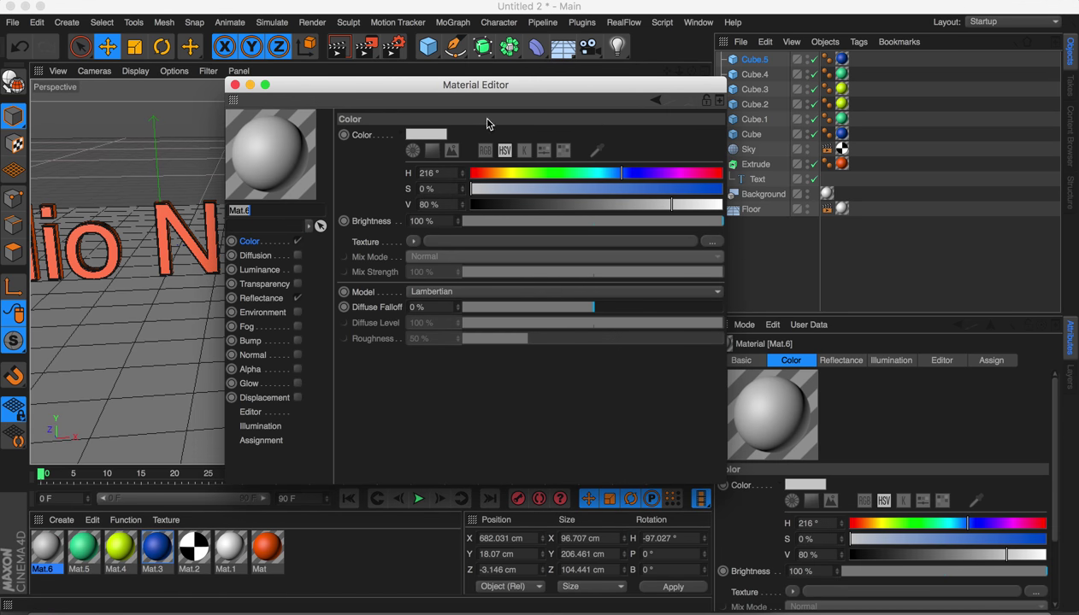
pyautogui.click(518, 174)
pyautogui.click(603, 173)
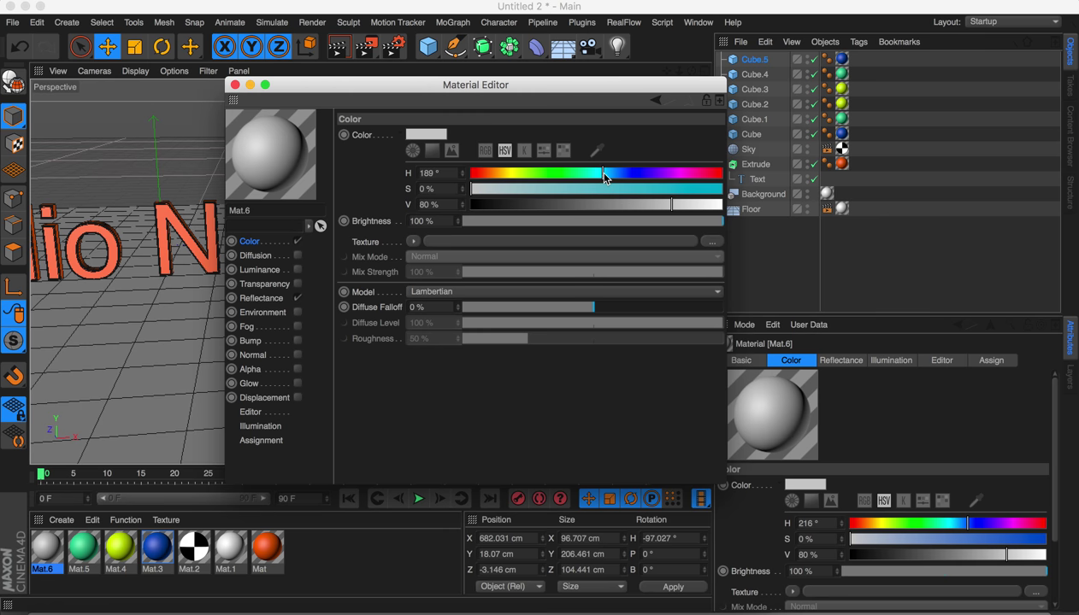
pyautogui.click(678, 174)
pyautogui.click(672, 189)
pyautogui.moveTo(675, 205); pyautogui.dragTo(716, 205)
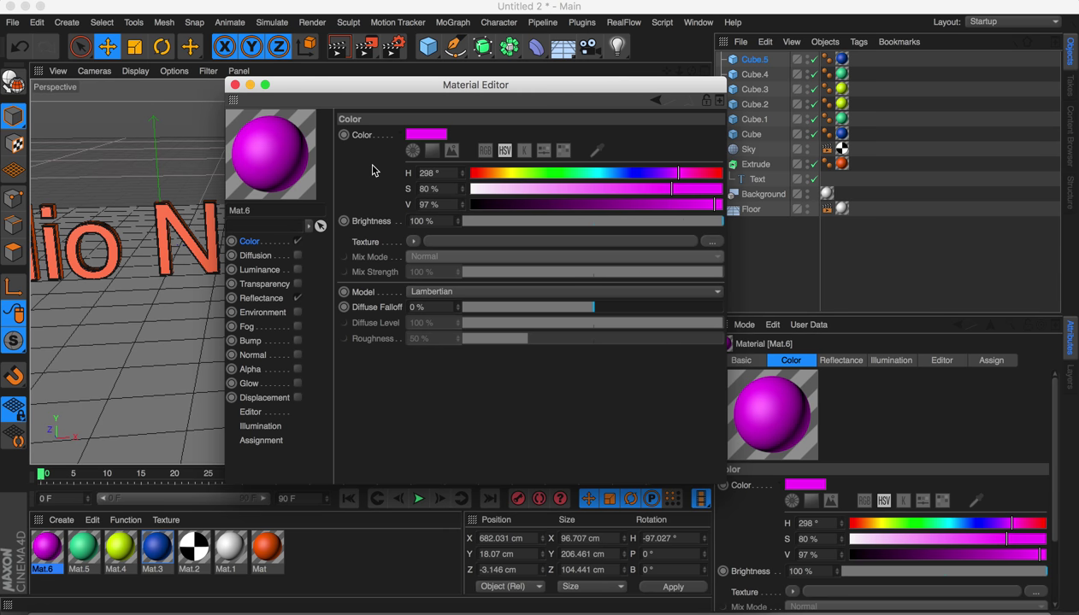
pyautogui.click(689, 174)
pyautogui.click(693, 189)
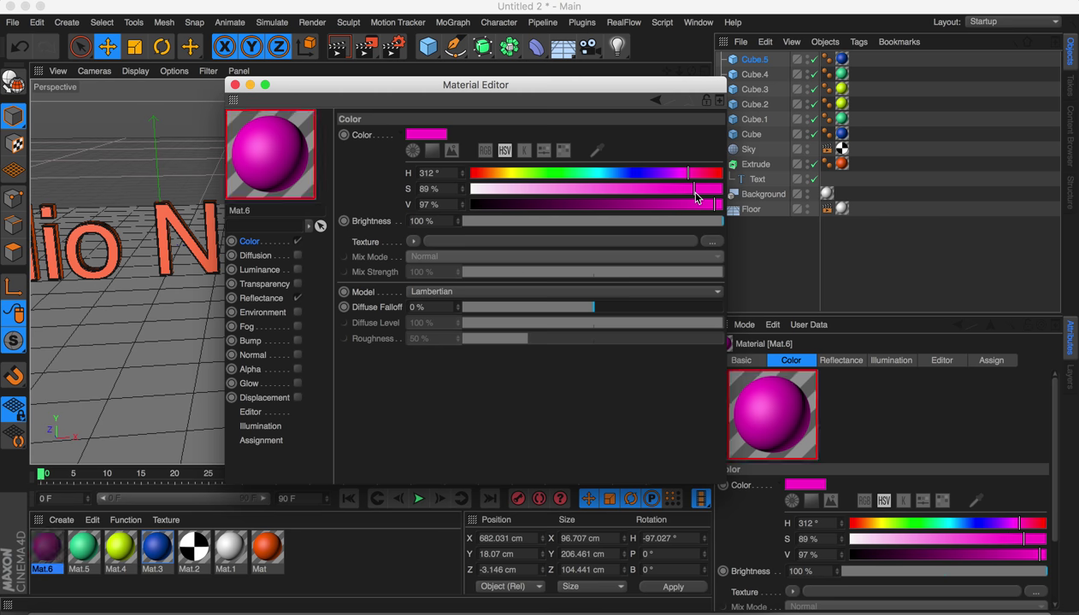
pyautogui.click(235, 85)
# Step: Apply the magenta material to the copied blue cube and the blue material to the copied green cube beside the final M
pyautogui.moveTo(47, 560); pyautogui.dragTo(471, 224)
pyautogui.scroll(1, 355, 327)
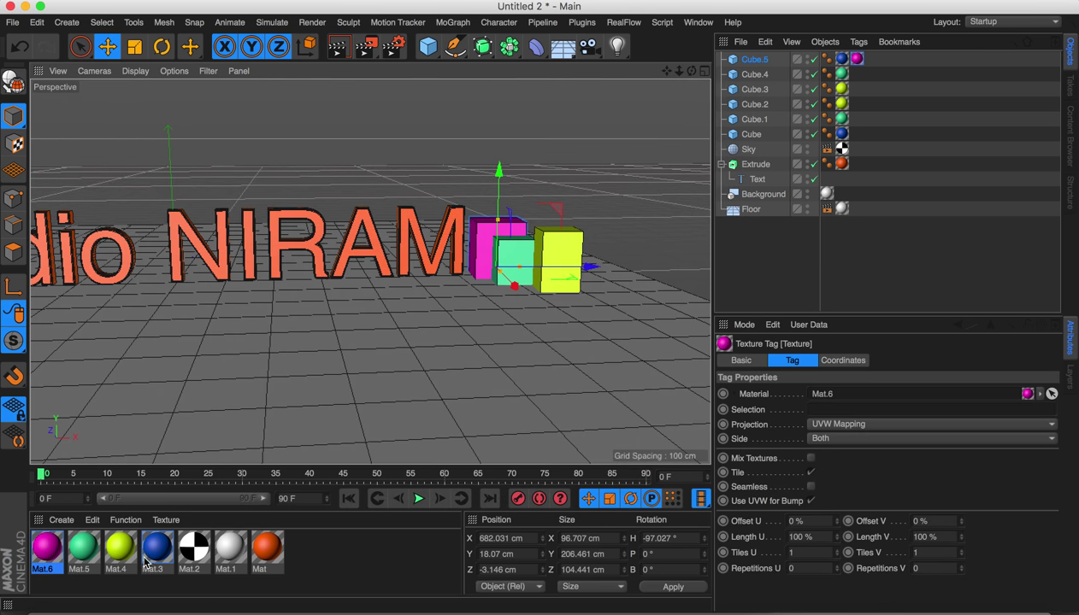
pyautogui.moveTo(516, 266); pyautogui.dragTo(516, 268)
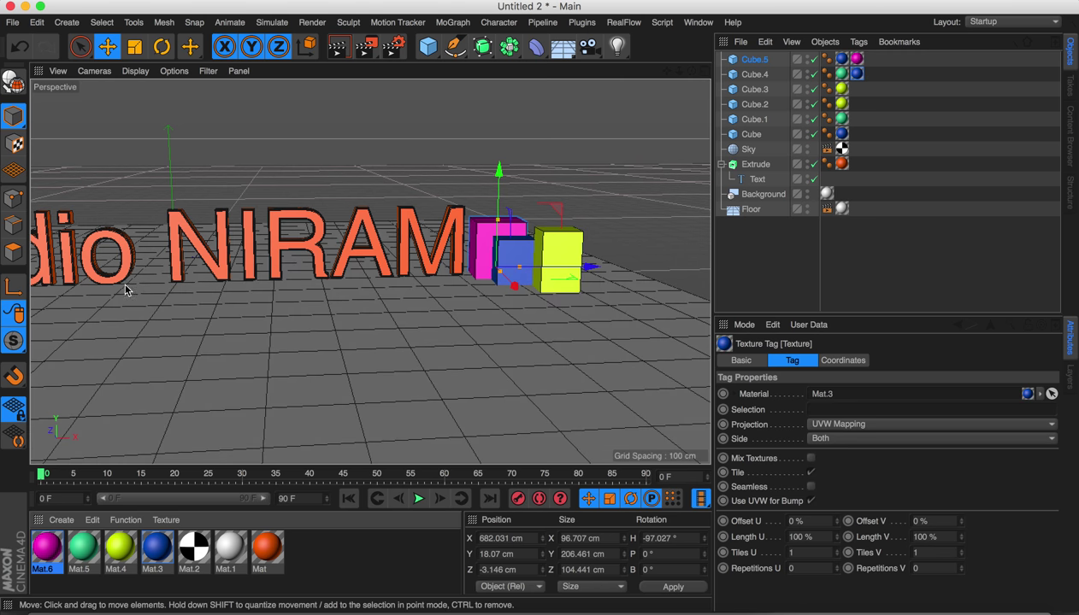
# Step: Add a Reflection (Legacy) layer to the reflectance of the text's orange material
pyautogui.keyDown('alt'); pyautogui.moveTo(124, 282); pyautogui.dragTo(395, 303, button='middle'); pyautogui.keyUp('alt')
pyautogui.keyDown('alt'); pyautogui.moveTo(370, 301); pyautogui.dragTo(294, 304, button='right'); pyautogui.keyUp('alt')
pyautogui.moveTo(293, 303)
pyautogui.keyDown('alt'); pyautogui.mouseDown()
pyautogui.moveTo(284, 295)
pyautogui.moveTo(280, 310)
pyautogui.mouseUp(); pyautogui.keyUp('alt')
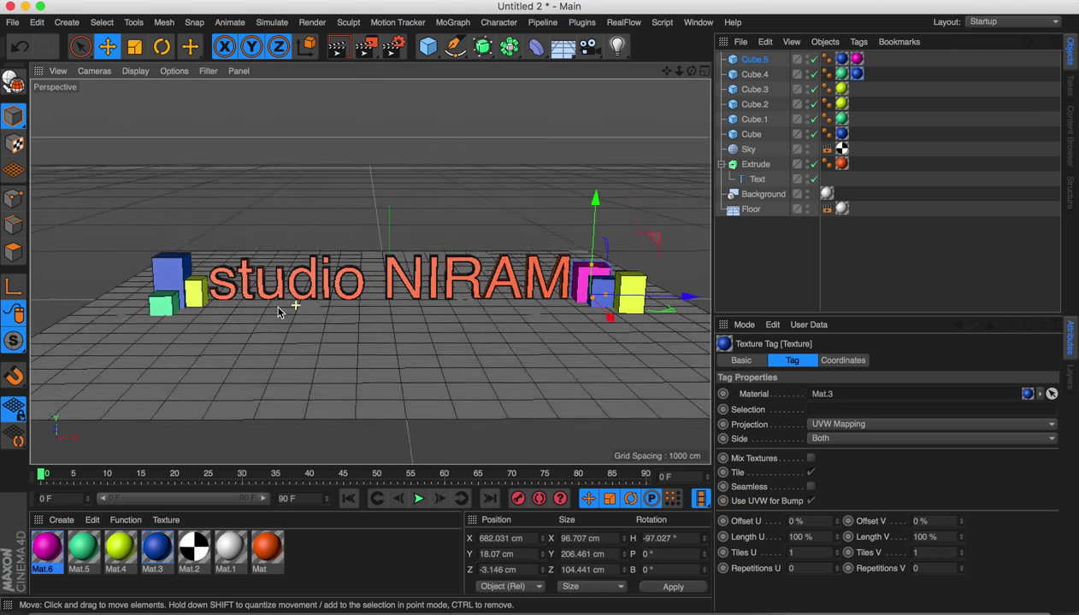
pyautogui.keyDown('alt'); pyautogui.moveTo(367, 305); pyautogui.dragTo(390, 305, button='right'); pyautogui.keyUp('alt')
pyautogui.keyDown('alt'); pyautogui.moveTo(390, 311); pyautogui.dragTo(381, 268); pyautogui.keyUp('alt')
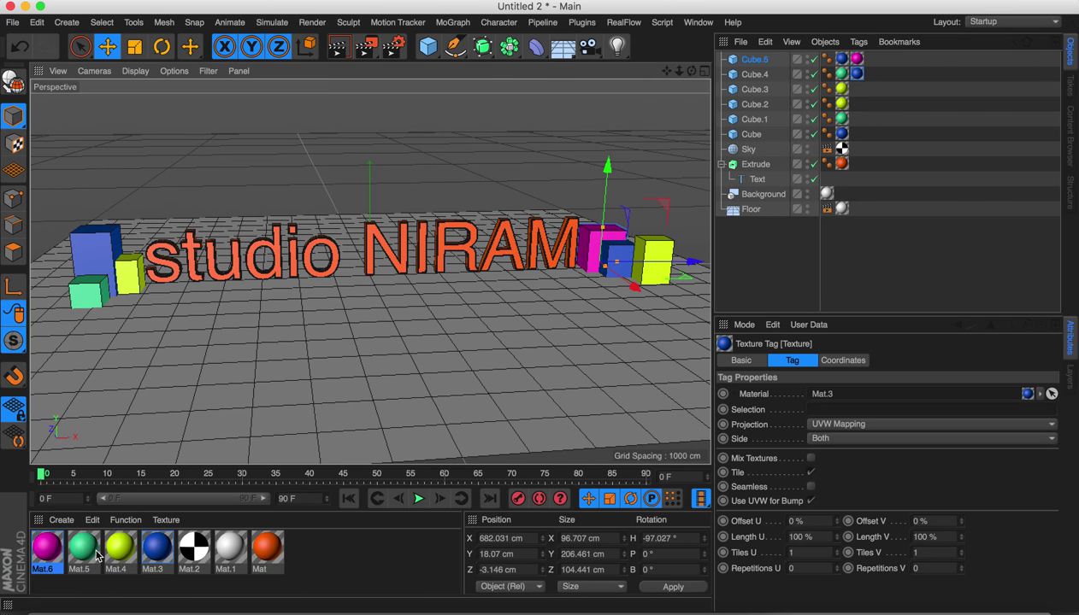
pyautogui.click(230, 554)
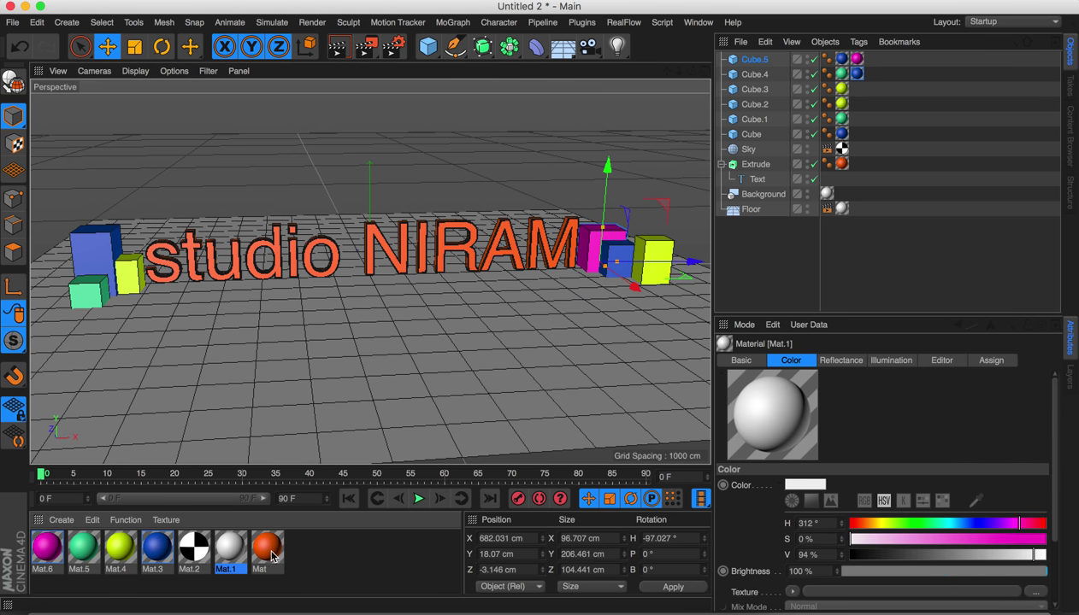
pyautogui.doubleClick(269, 552)
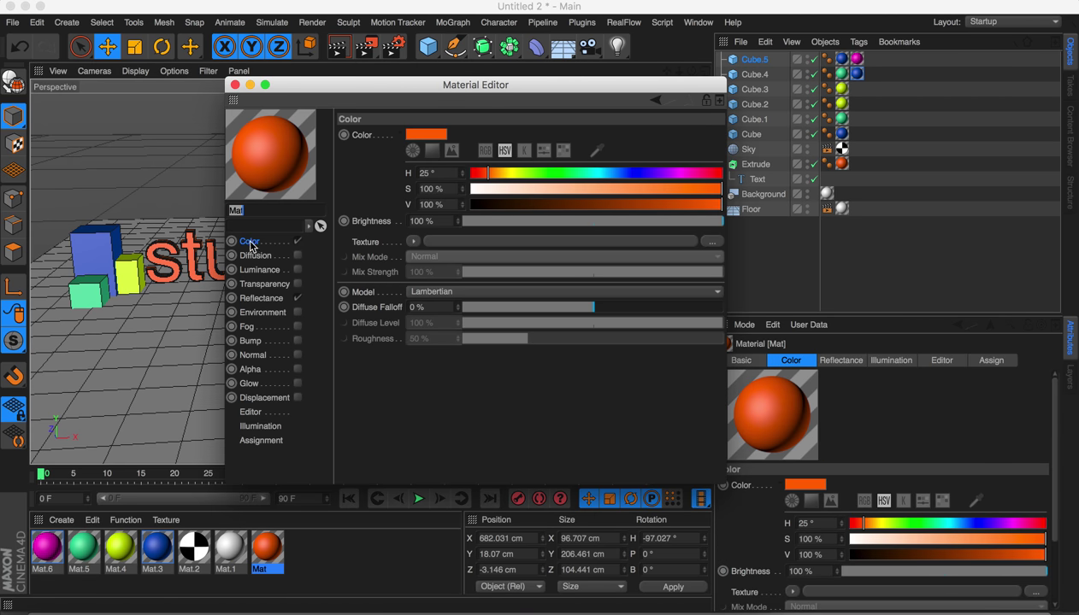
pyautogui.click(188, 261)
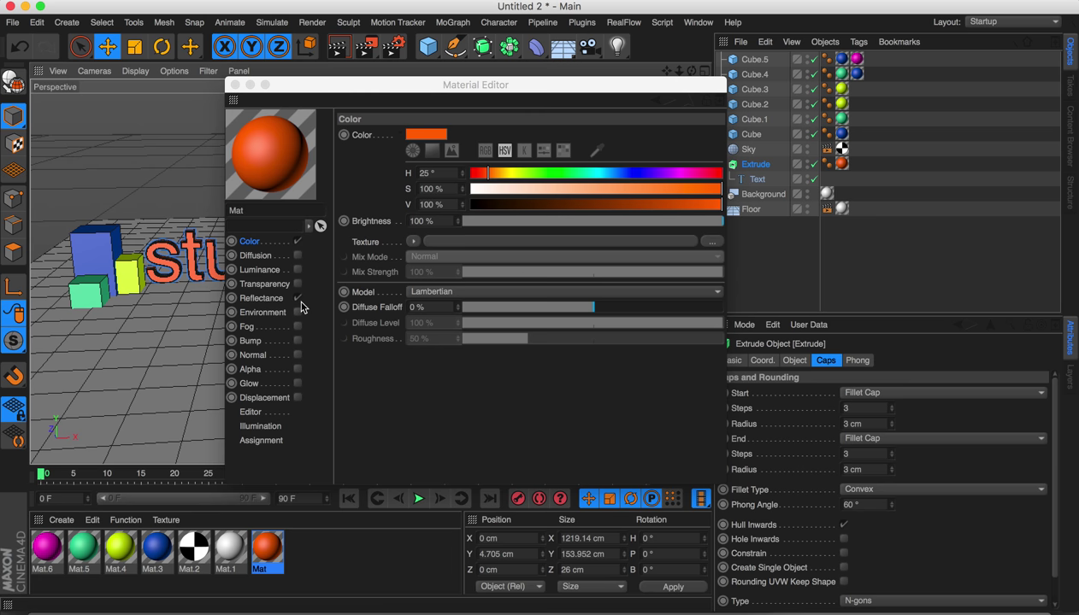
pyautogui.click(272, 298)
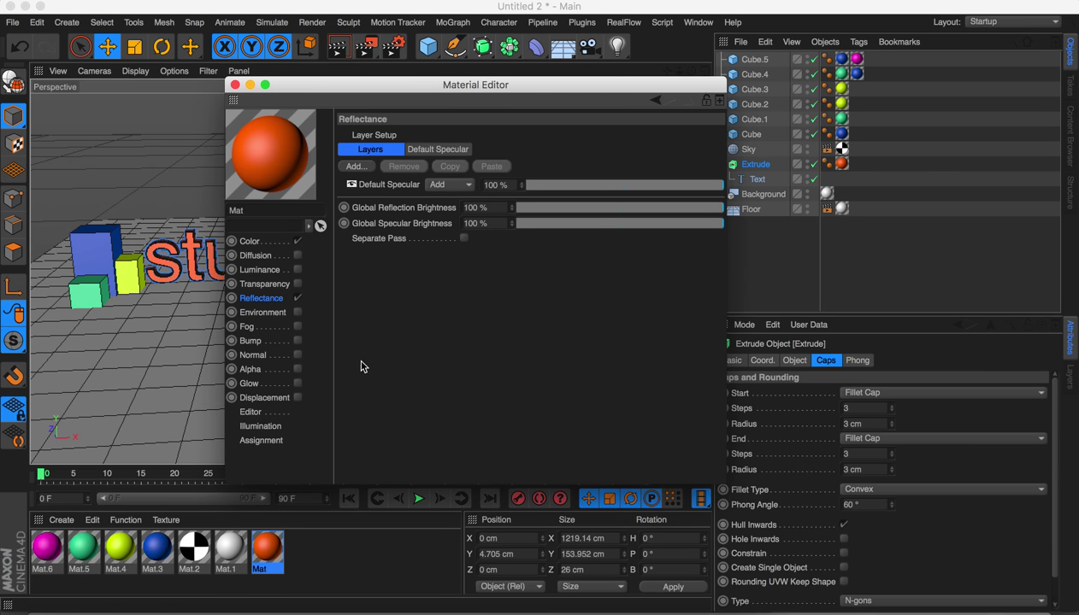
pyautogui.click(359, 169)
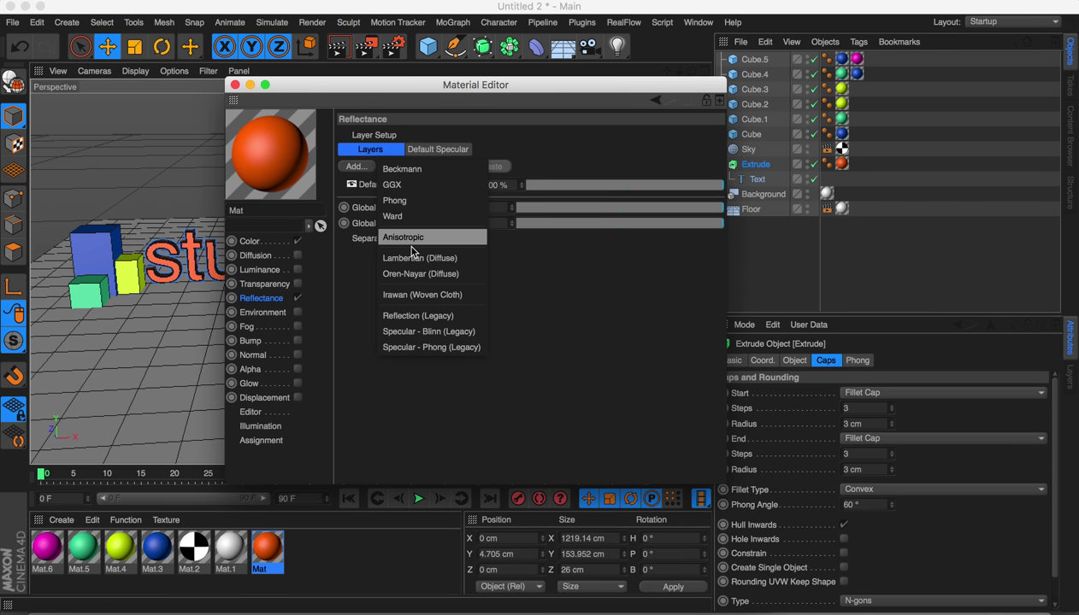
pyautogui.click(414, 315)
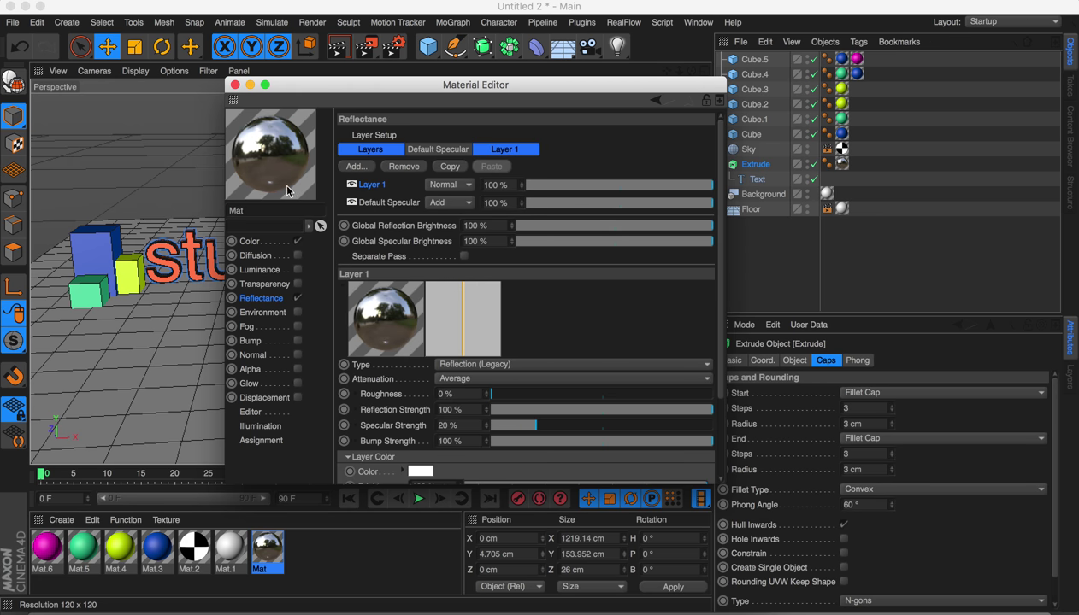
# Step: Set the reflection layer's Fresnel to Dielectric in the orange material and close the Material Editor
pyautogui.click(347, 459)
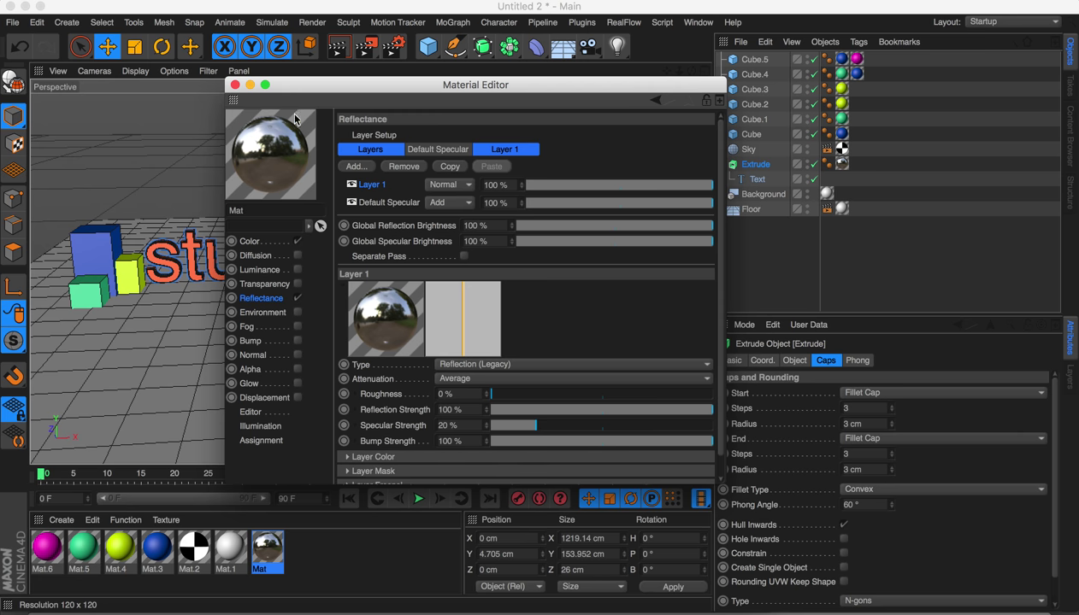
pyautogui.scroll(-1, 337, 323)
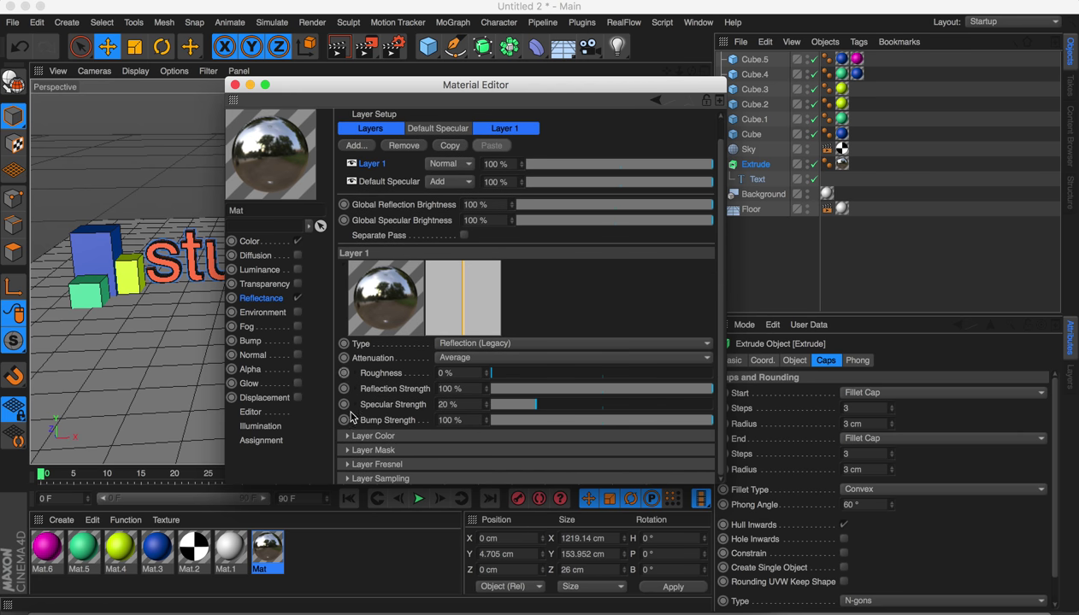
pyautogui.click(350, 466)
pyautogui.click(448, 479)
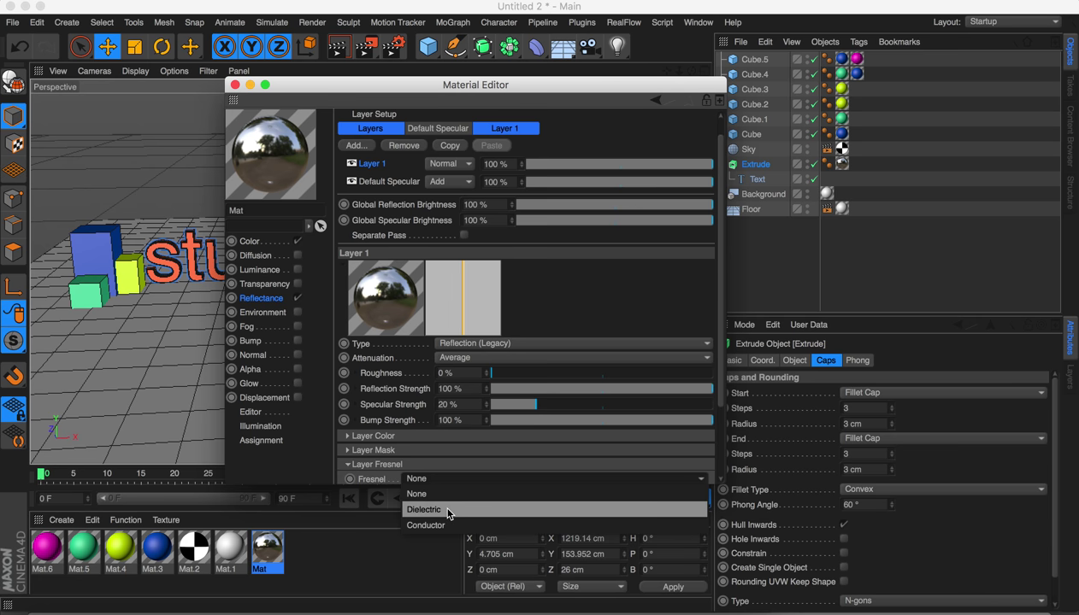
pyautogui.click(447, 510)
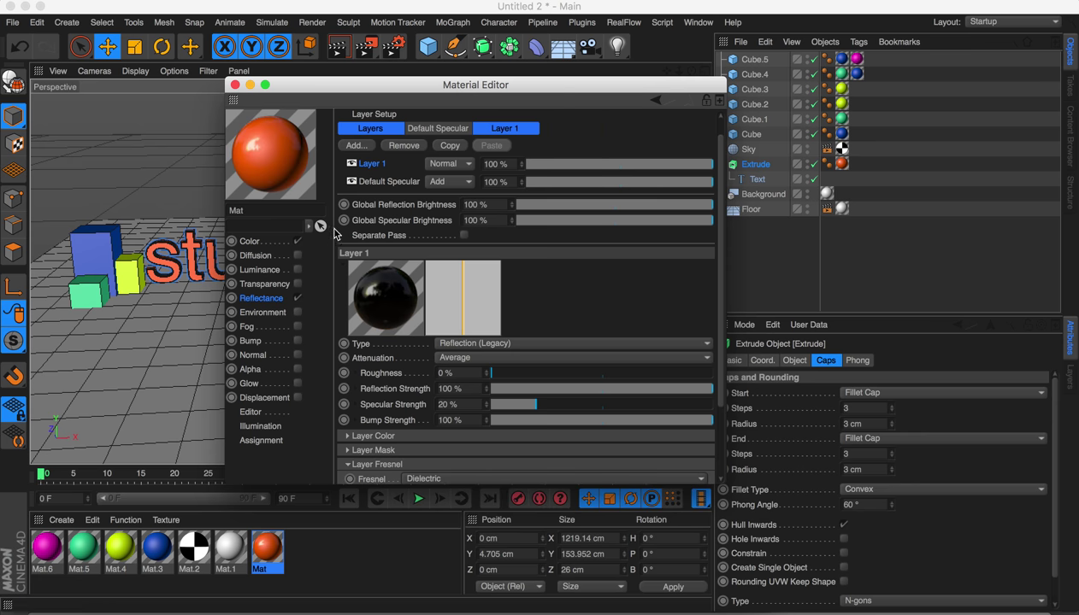
pyautogui.click(236, 85)
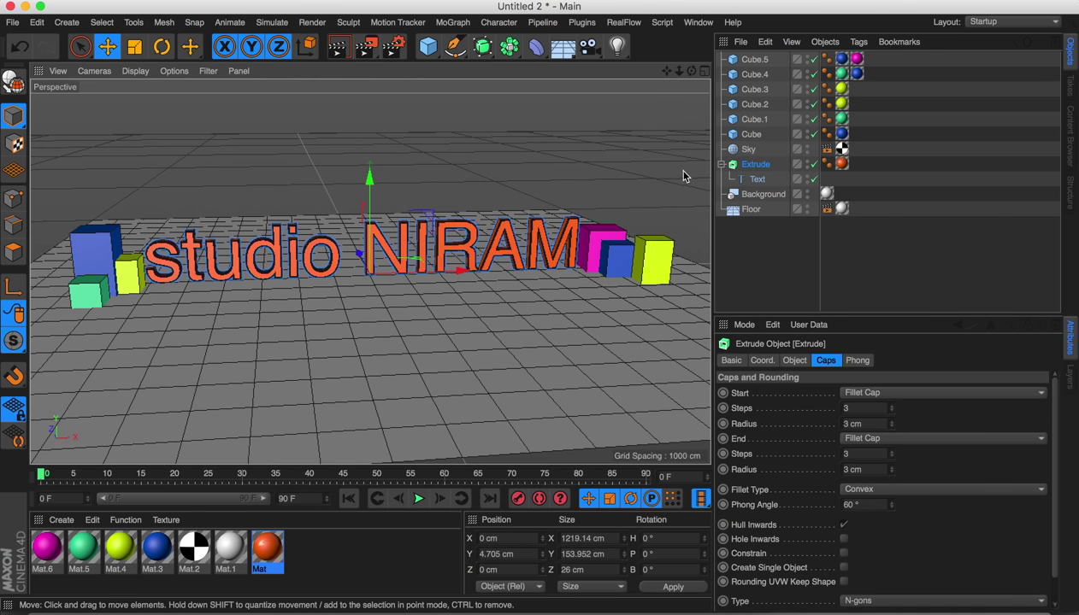
# Step: Render the full text and cubes from a low frontal view, arranging the Picture Viewer so the materials stay accessible
pyautogui.keyDown('alt'); pyautogui.moveTo(339, 268); pyautogui.dragTo(406, 270); pyautogui.keyUp('alt')
pyautogui.keyDown('alt'); pyautogui.moveTo(398, 258); pyautogui.dragTo(381, 245); pyautogui.keyUp('alt')
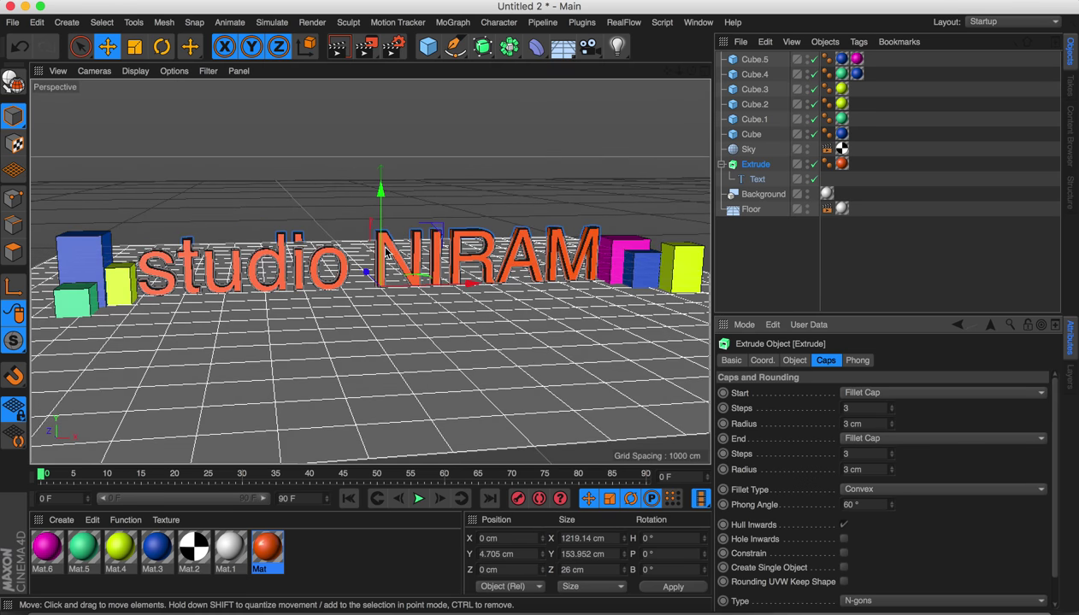
pyautogui.click(375, 53)
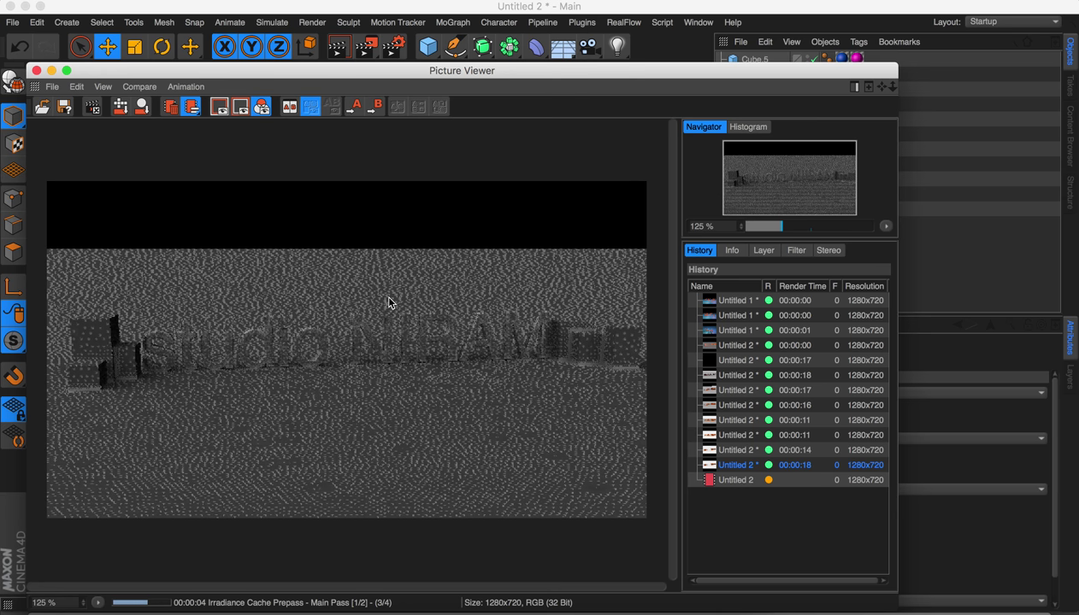
pyautogui.moveTo(146, 72); pyautogui.dragTo(314, 72)
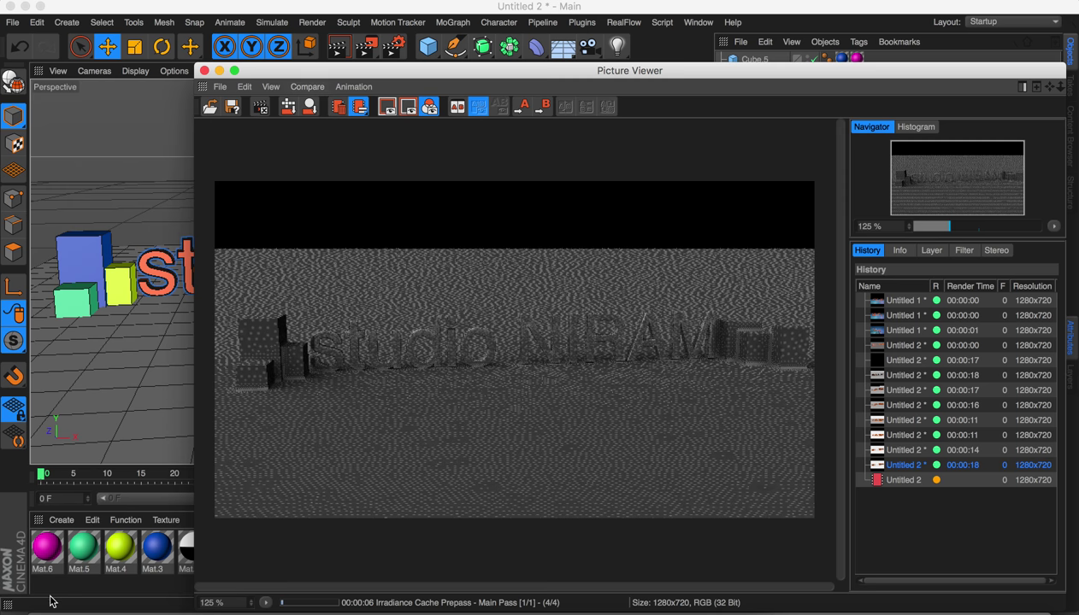
pyautogui.click(96, 581)
pyautogui.moveTo(395, 70); pyautogui.dragTo(386, 23)
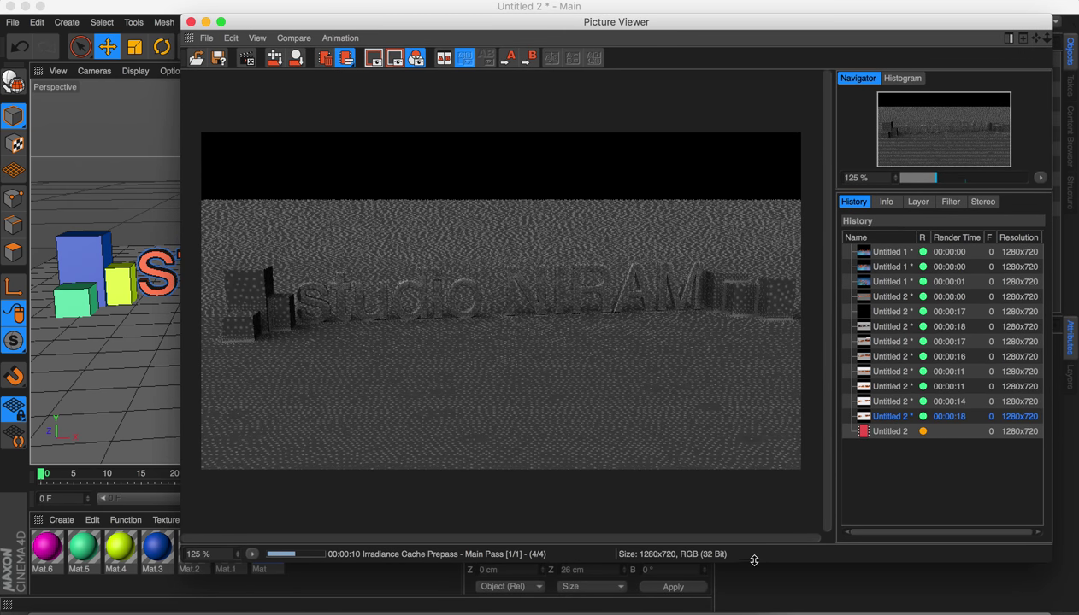
pyautogui.moveTo(745, 560); pyautogui.dragTo(749, 511)
# Step: Enable Luminance on the text's orange material and set its color to H 22°, S 100%, V 100%
pyautogui.doubleClick(267, 547)
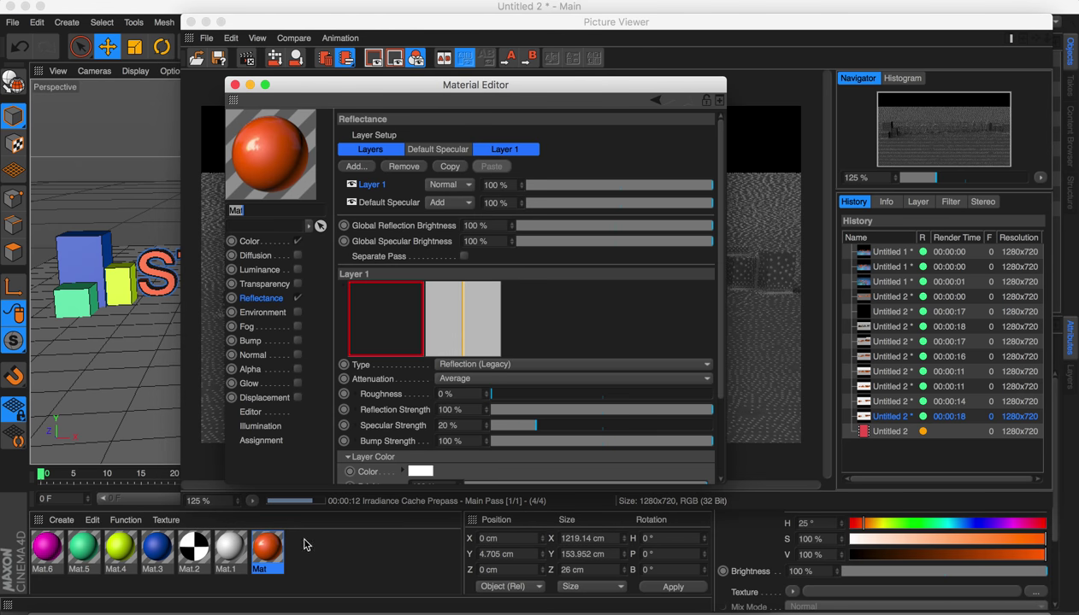
pyautogui.click(298, 269)
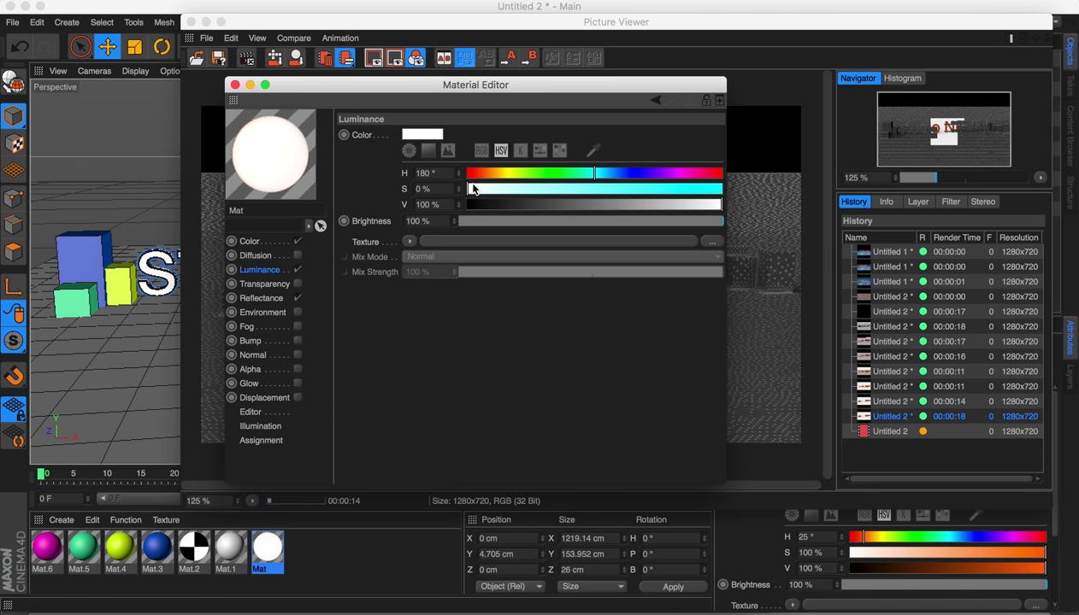
pyautogui.click(484, 175)
pyautogui.moveTo(627, 188); pyautogui.dragTo(770, 192)
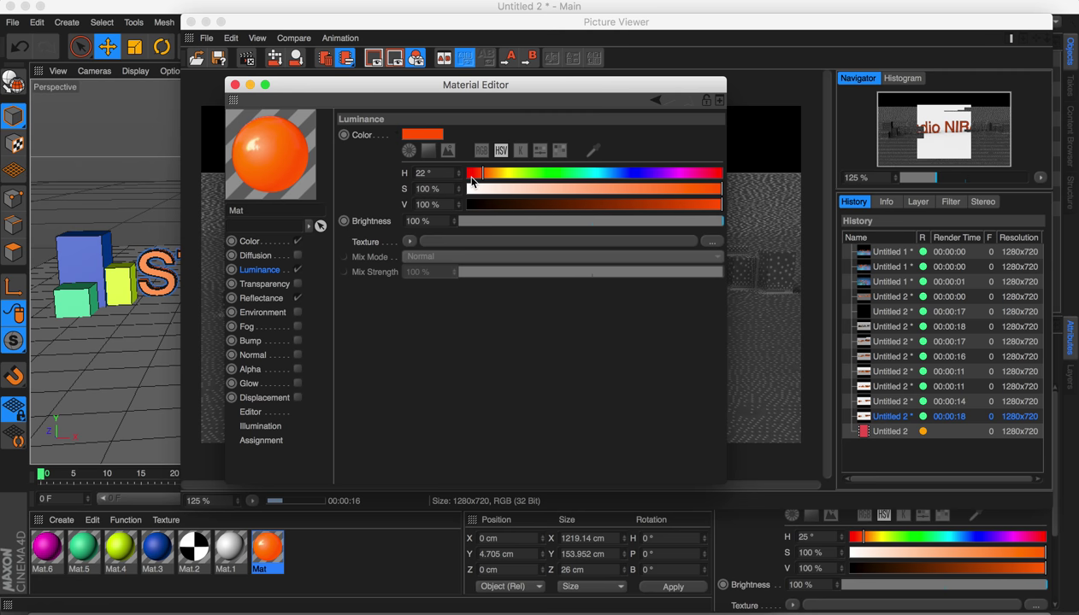
pyautogui.click(234, 85)
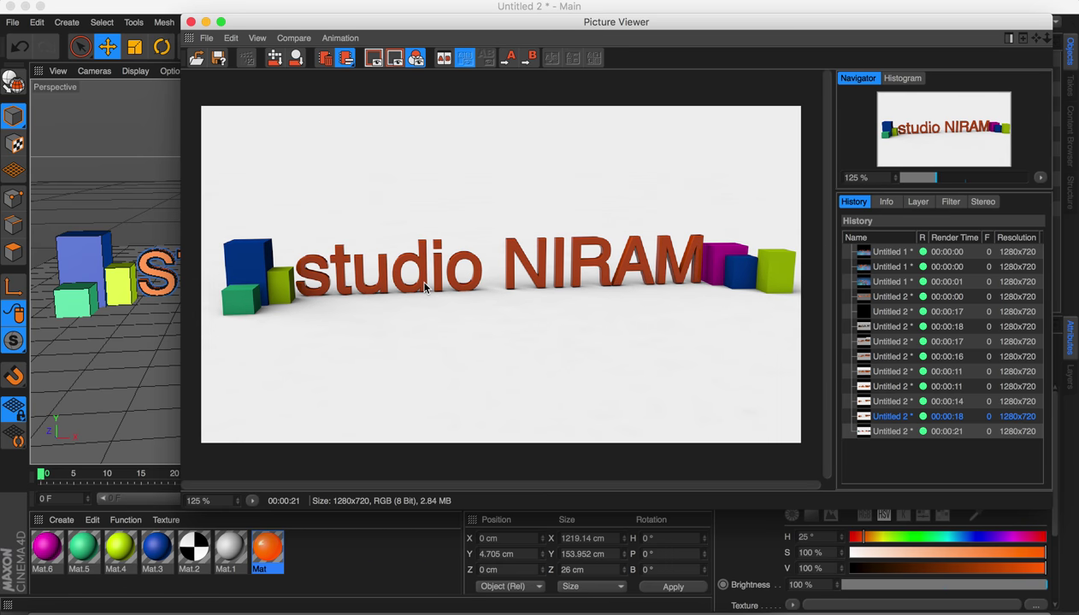
# Step: Raise the extruded text to about Y 14.3 cm and render the scene again to the Picture Viewer
pyautogui.click(86, 205)
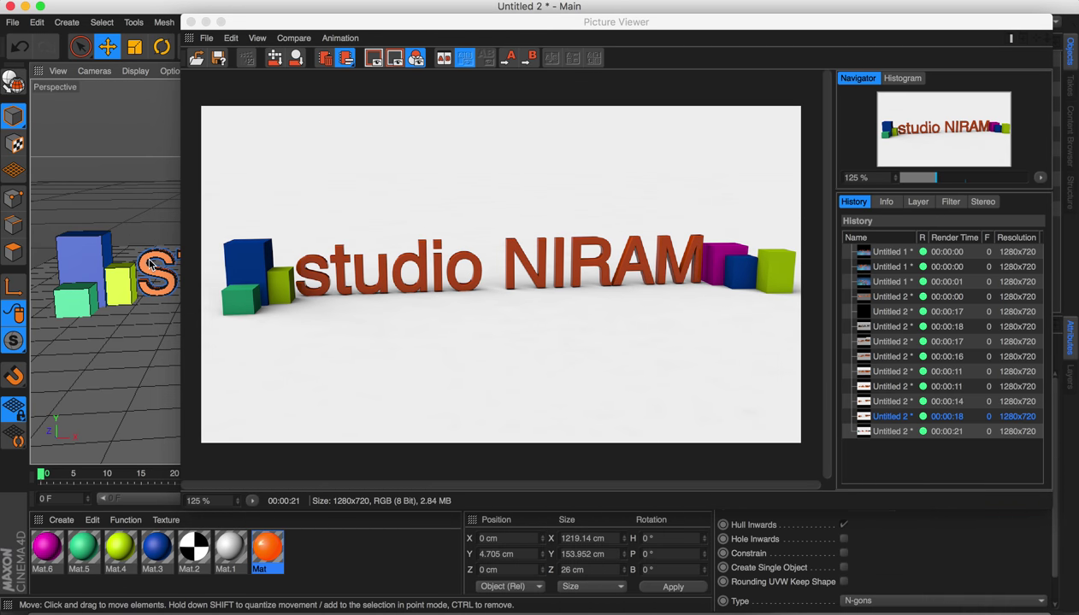
pyautogui.click(206, 21)
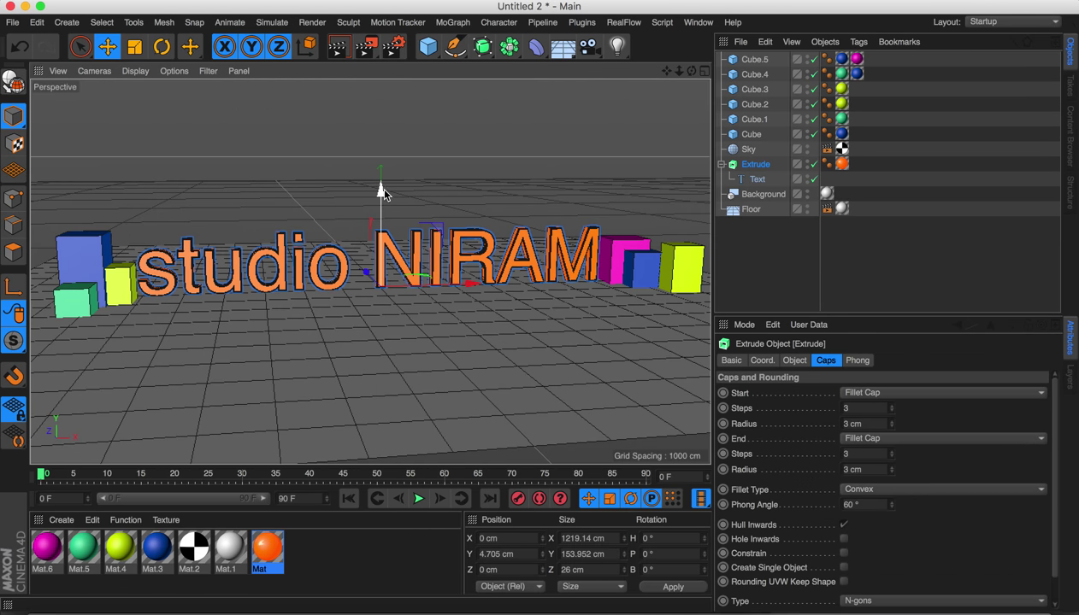
pyautogui.moveTo(382, 189)
pyautogui.mouseDown()
pyautogui.moveTo(383, 177)
pyautogui.moveTo(383, 190)
pyautogui.mouseUp()
pyautogui.click(365, 46)
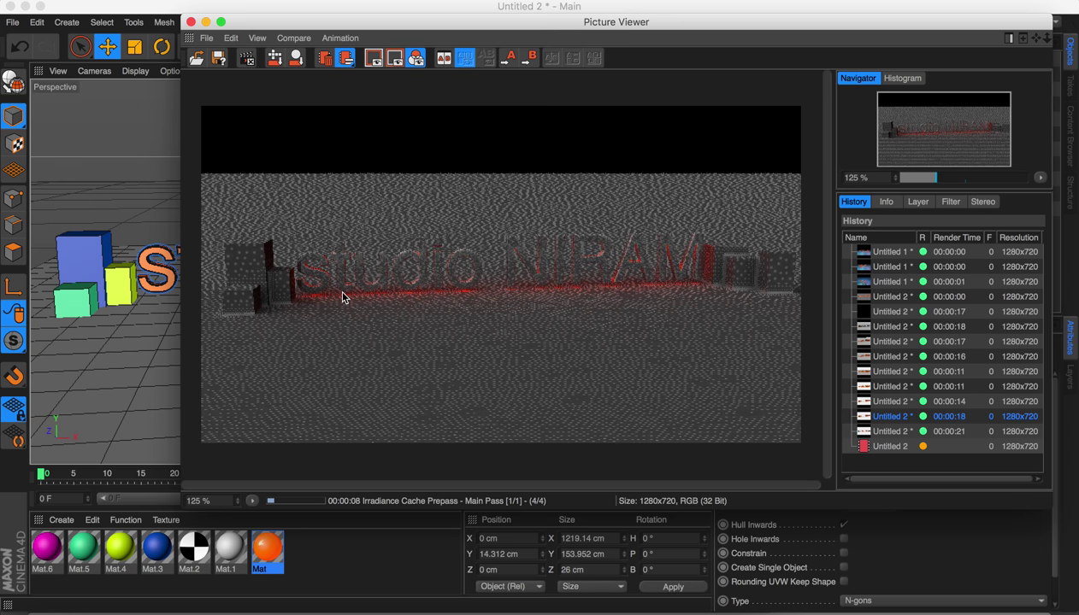
# Step: Save the non-luminous render as an 8 bits/channel JPEG still image named studioniram, then display the newest render in the history
pyautogui.moveTo(755, 25); pyautogui.dragTo(718, 25)
pyautogui.rightClick(850, 434)
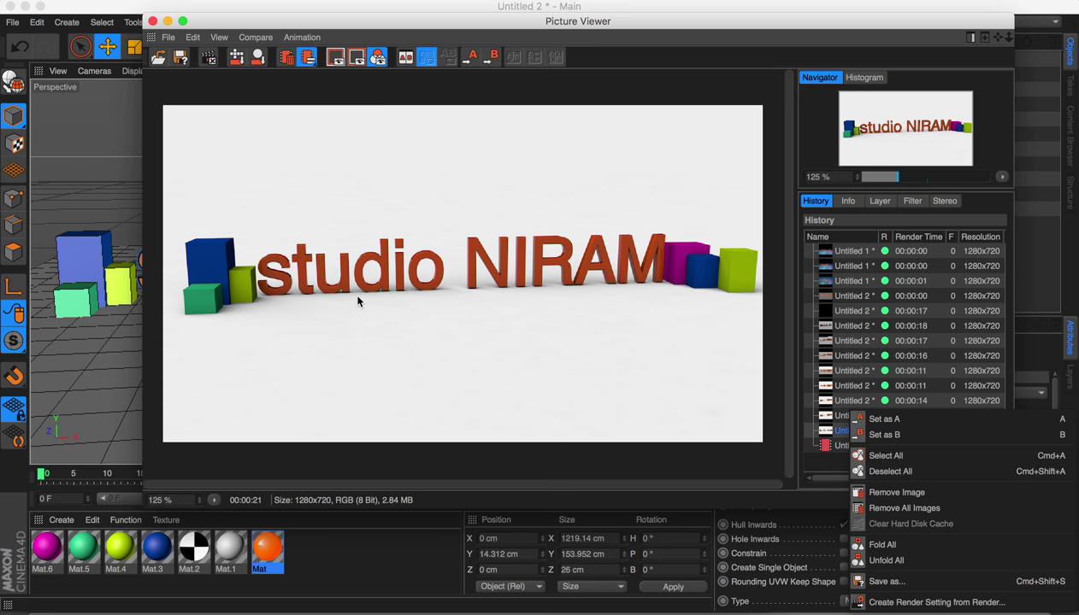
pyautogui.click(950, 582)
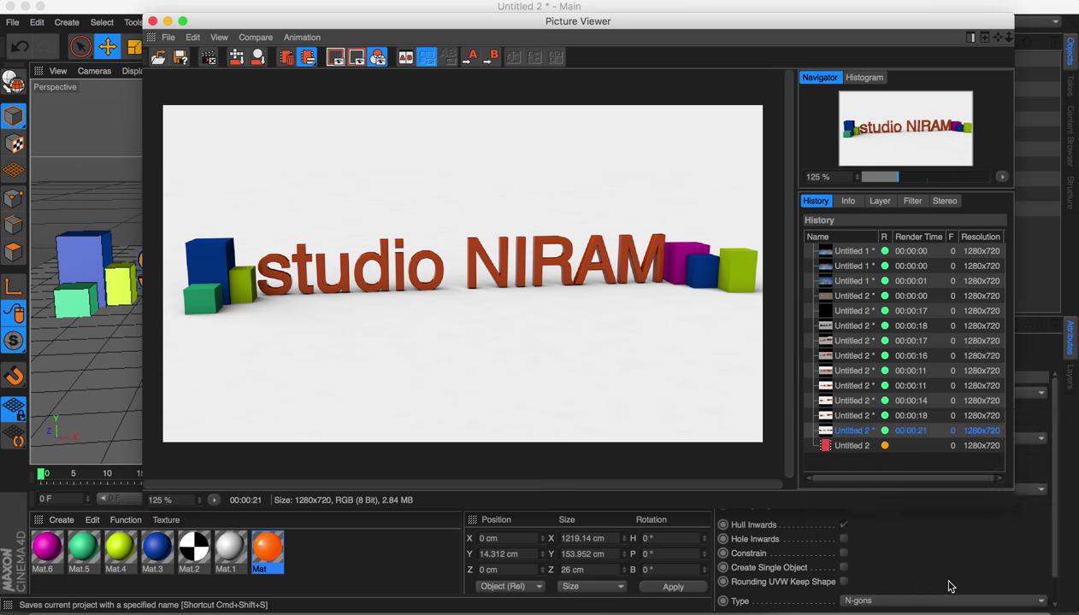
pyautogui.click(908, 345)
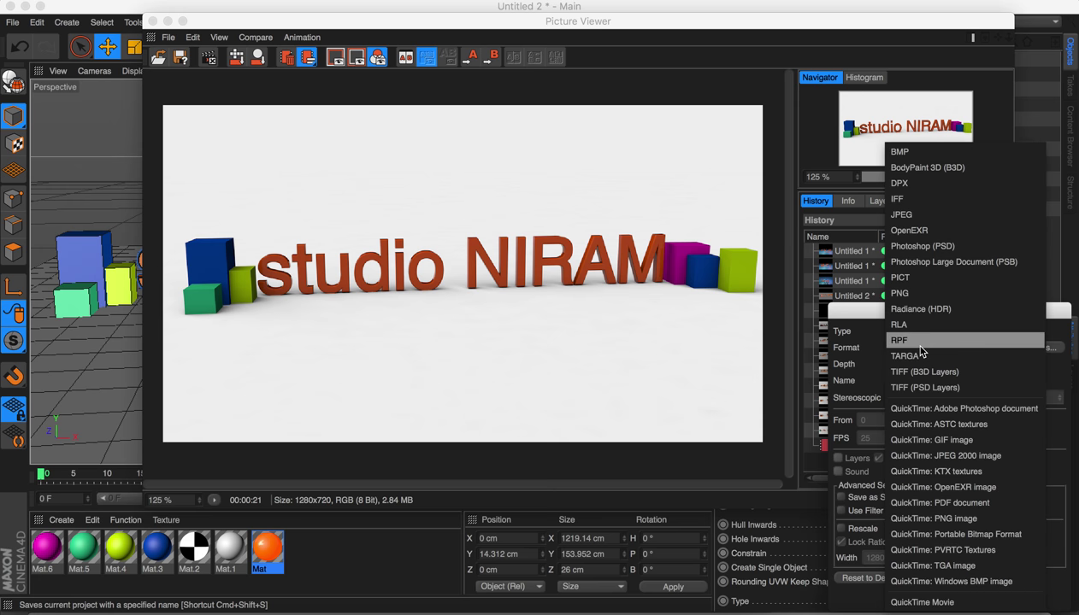
pyautogui.click(847, 393)
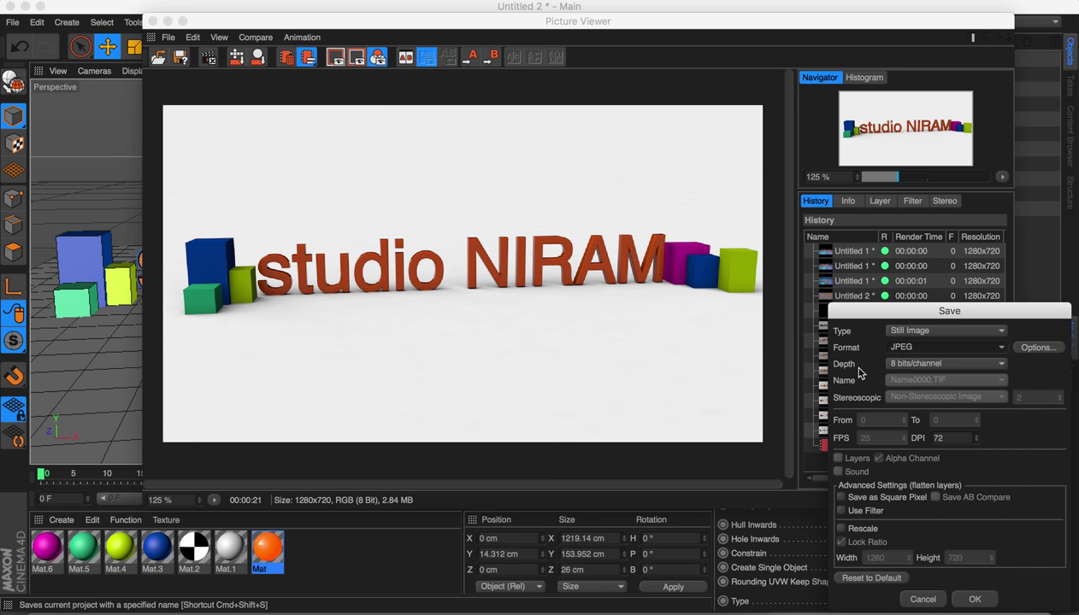
pyautogui.click(975, 599)
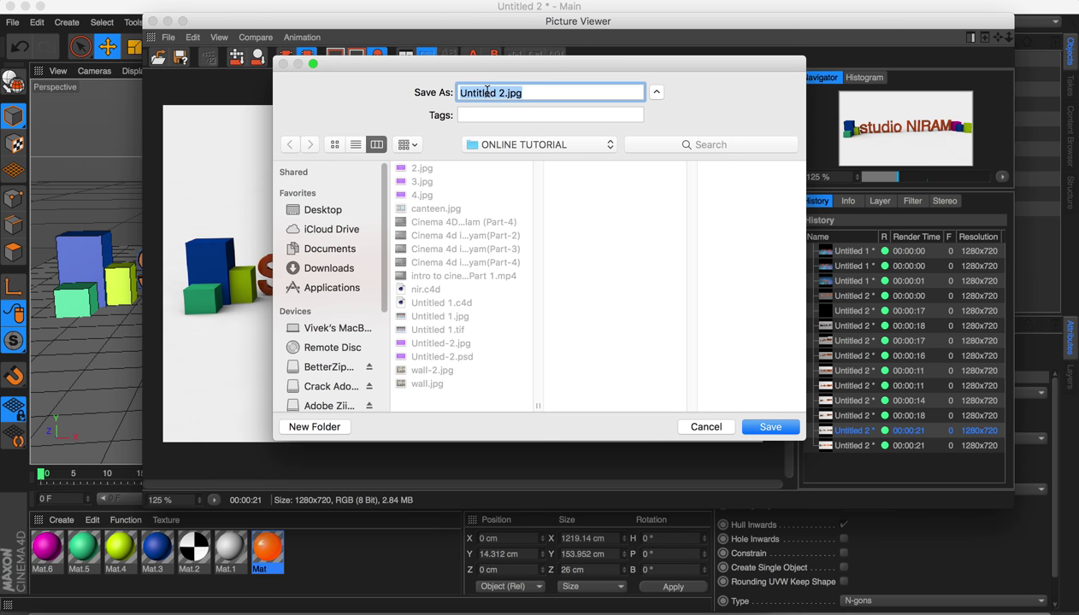
pyautogui.write('studioniram')
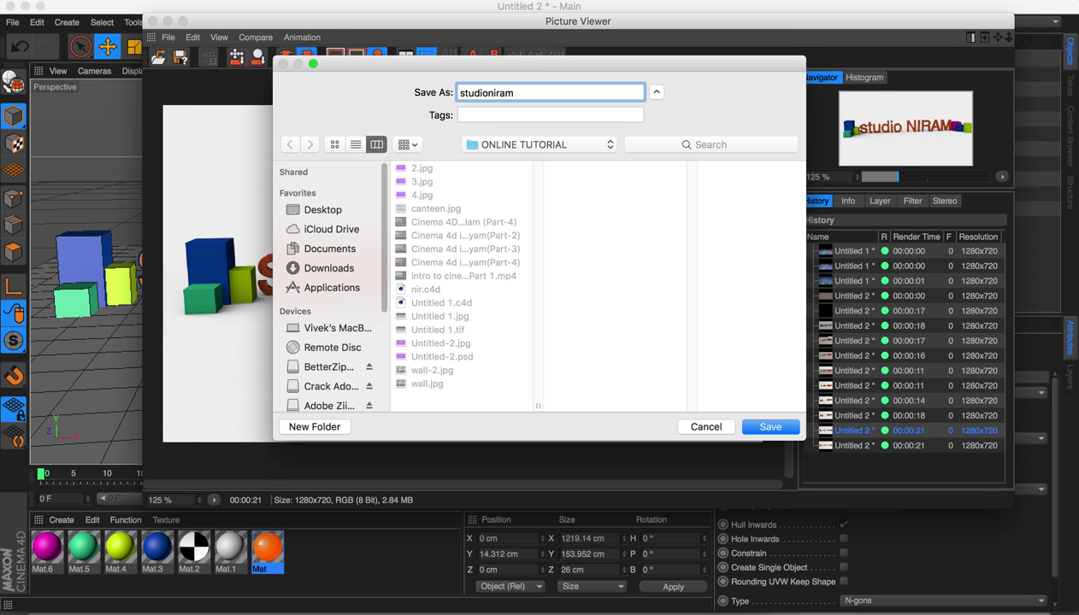
pyautogui.press('Return')
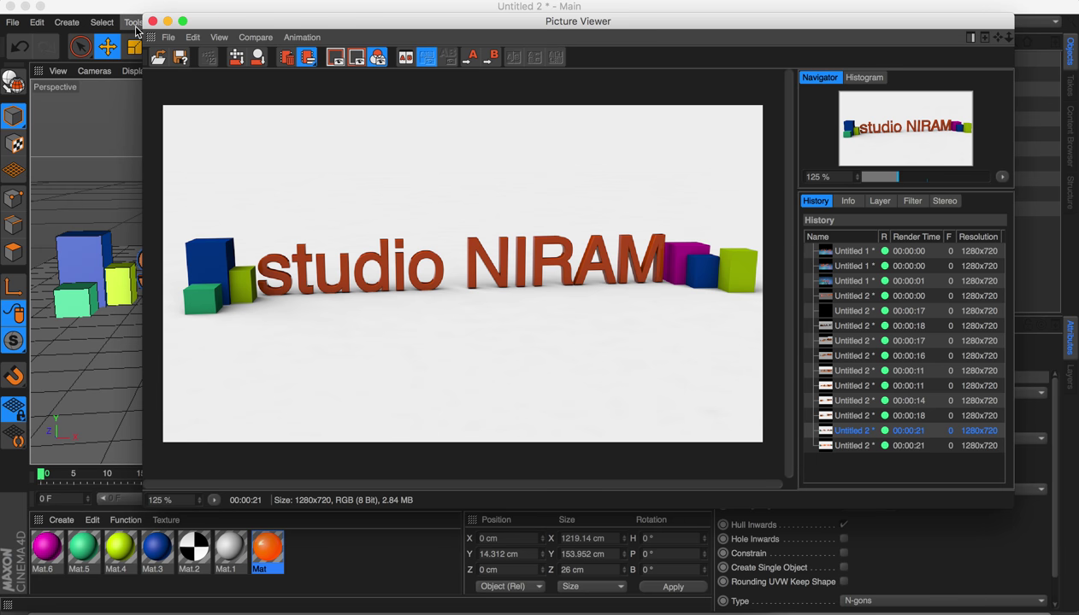
pyautogui.click(846, 446)
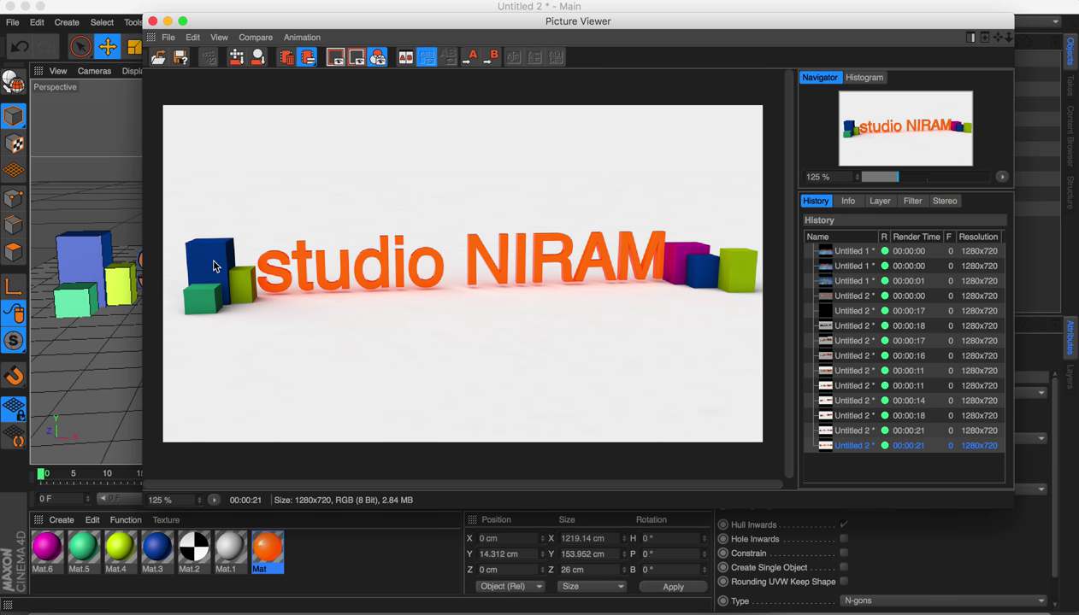
# Step: Enable Luminance on the magenta material Mat.6 and give it a strongly saturated magenta color with H 317° and V 100%
pyautogui.doubleClick(51, 547)
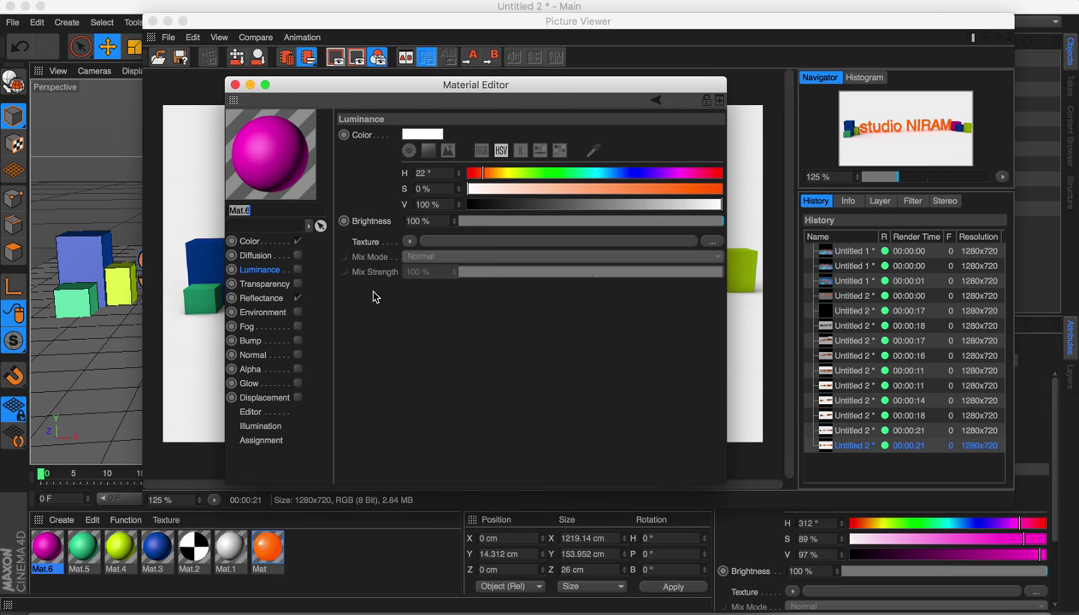
pyautogui.moveTo(483, 172); pyautogui.dragTo(693, 177)
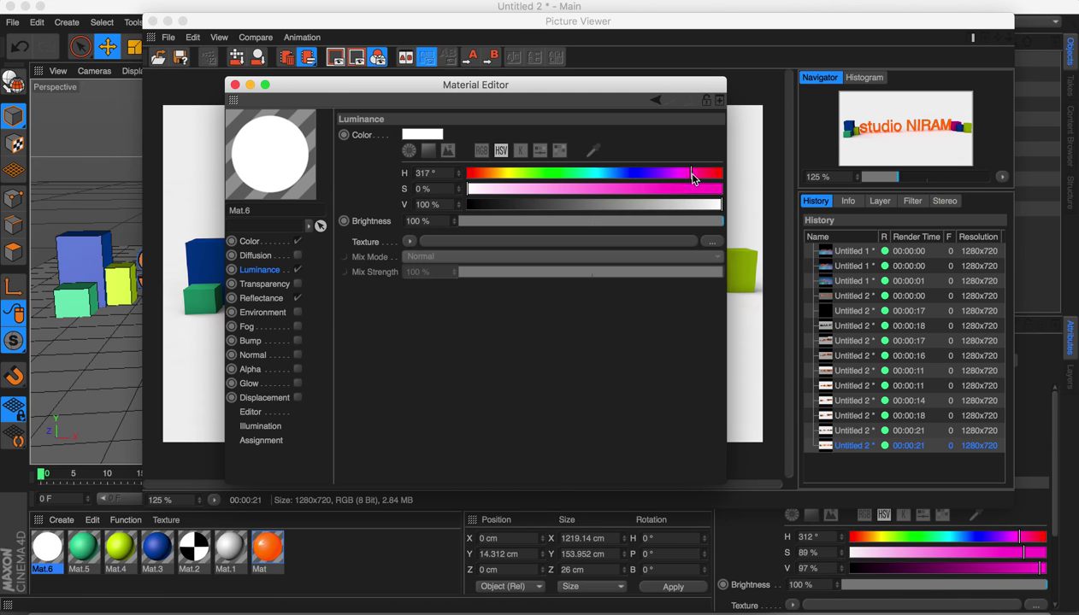
pyautogui.click(711, 192)
# Step: Enable Luminance on the green material Mat.5 and set its color to H 180°, S 90%, V 81%
pyautogui.click(83, 547)
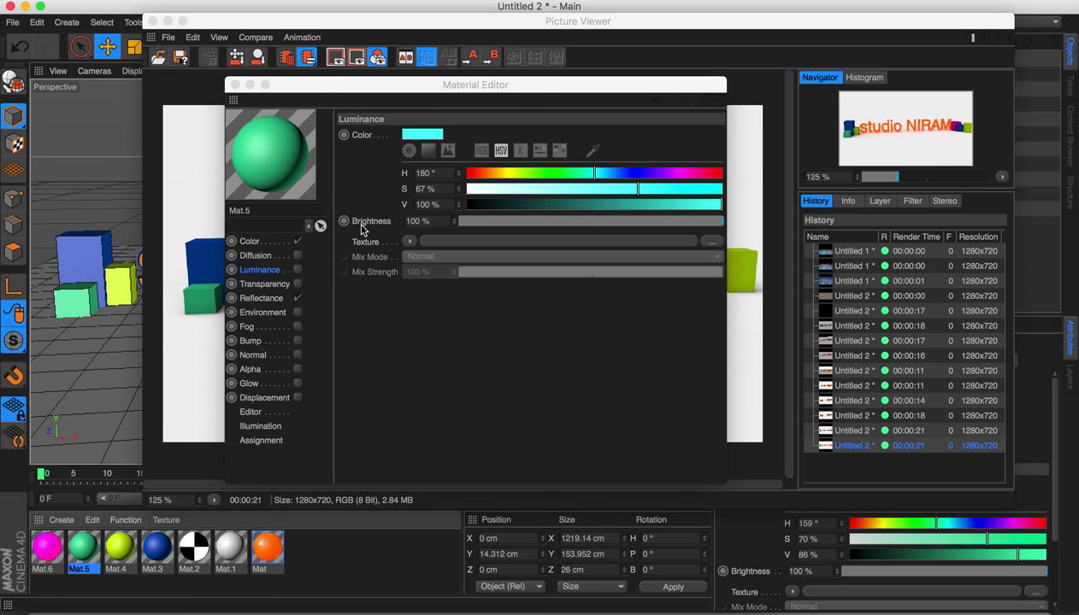
pyautogui.click(297, 269)
pyautogui.click(694, 188)
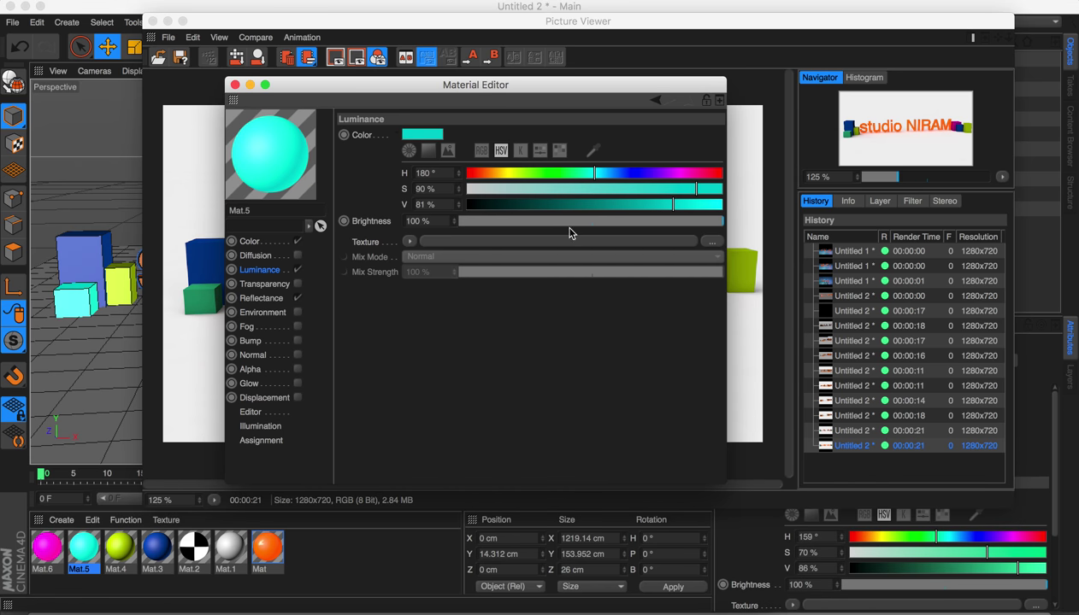
# Step: Enable Luminance on the lime material Mat.4 and give it a strongly saturated yellow color with H 71° and V 100%
pyautogui.click(119, 547)
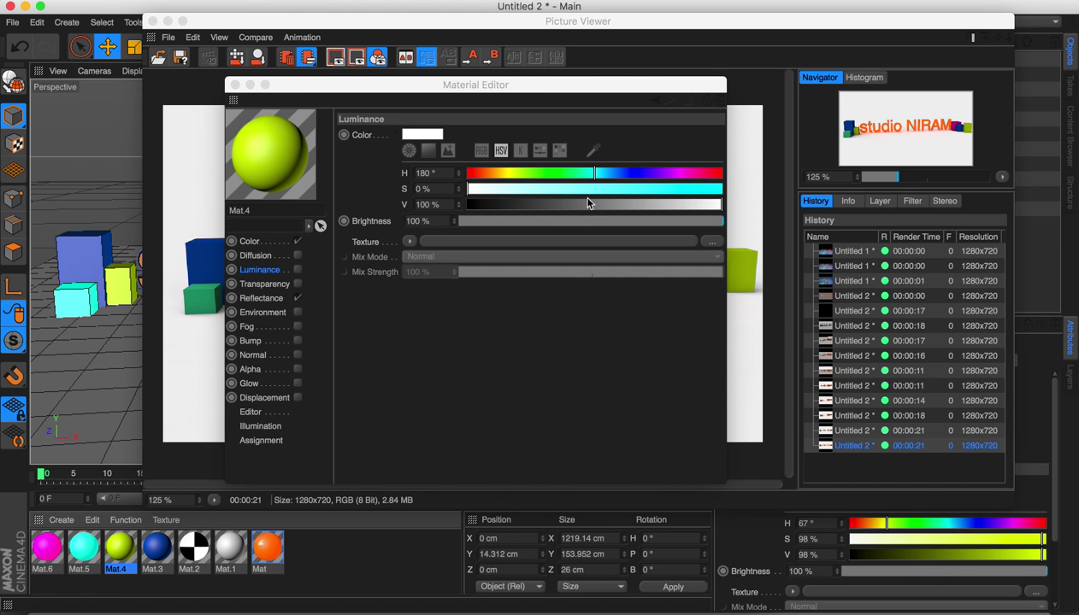
pyautogui.click(298, 269)
pyautogui.click(516, 187)
pyautogui.click(517, 173)
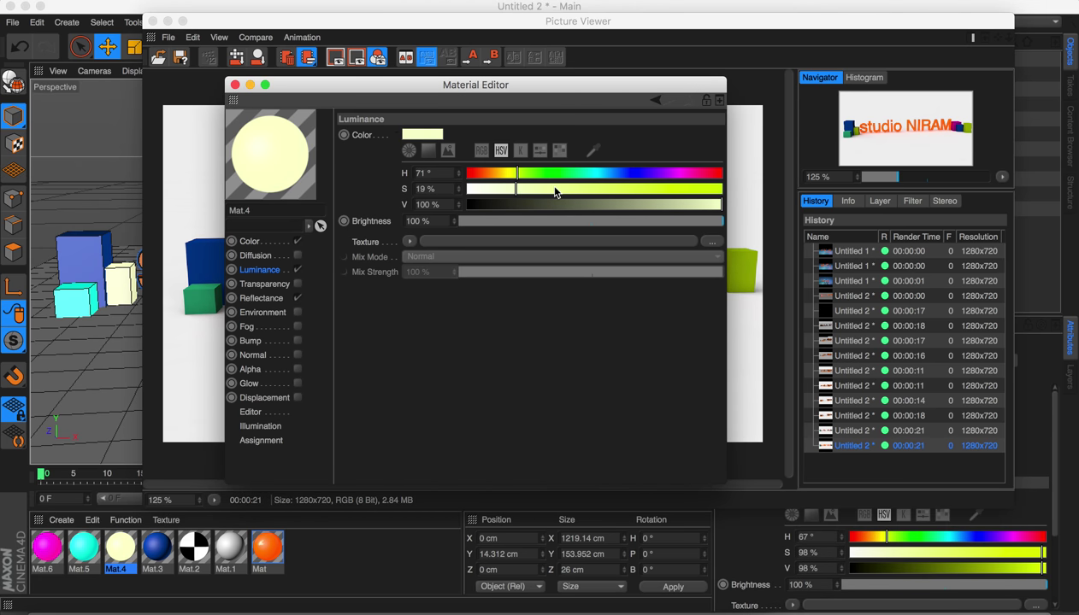
pyautogui.click(690, 189)
# Step: Enable Luminance on the blue material Mat.3 with color H 201°, S 92%, V 100%, and close the Material Editor
pyautogui.click(157, 549)
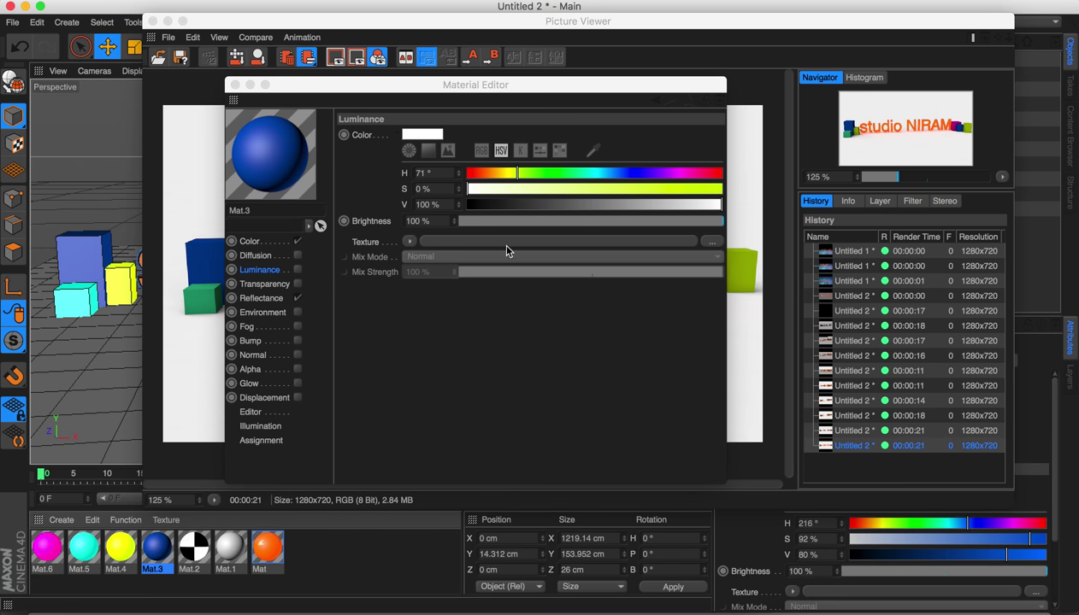
pyautogui.click(610, 173)
pyautogui.click(697, 189)
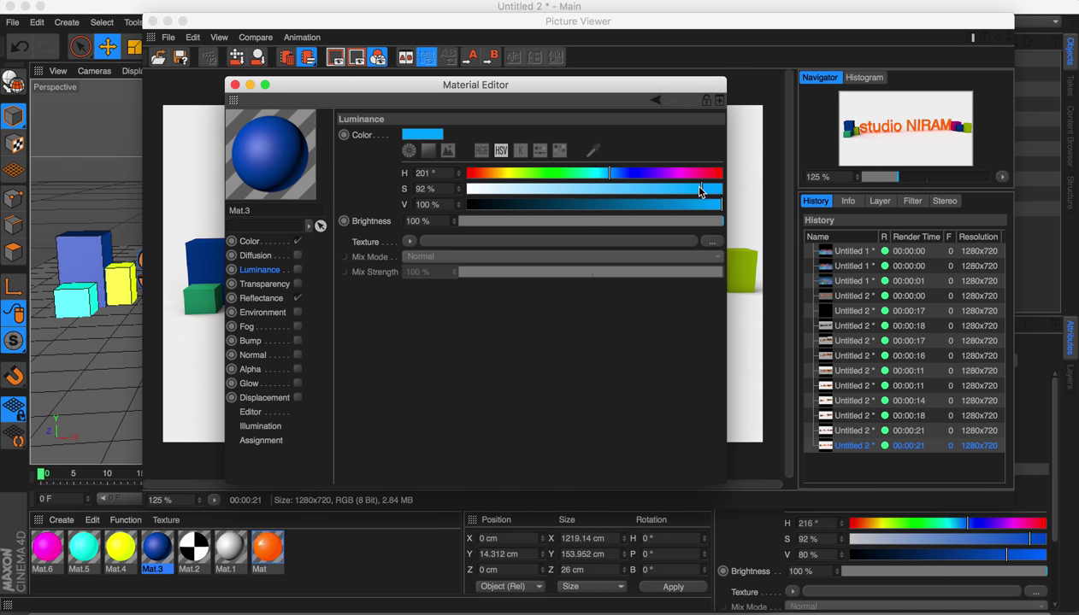
pyautogui.click(298, 269)
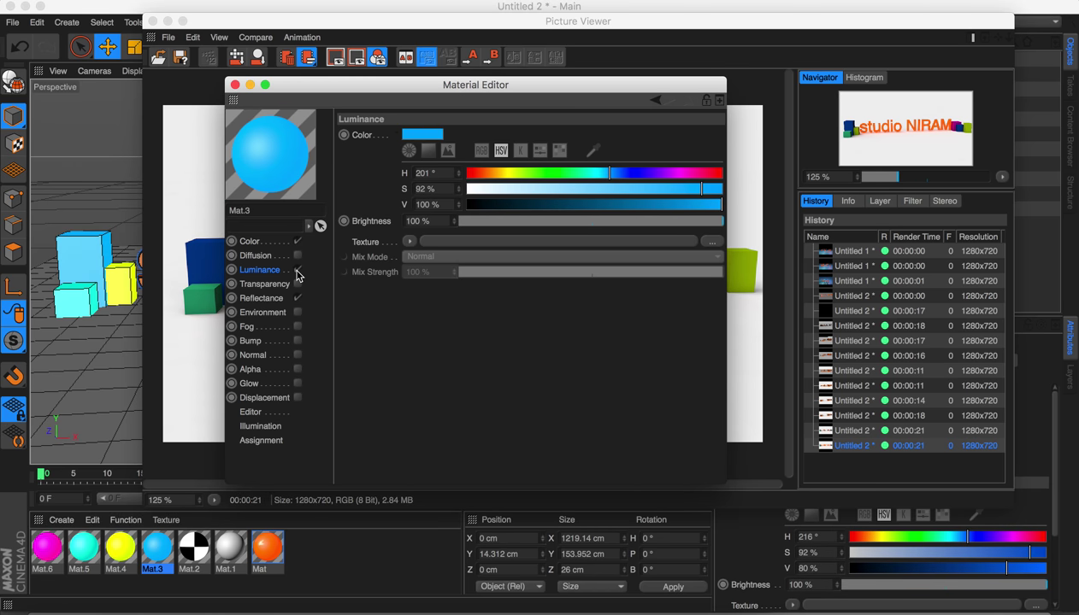
pyautogui.click(234, 86)
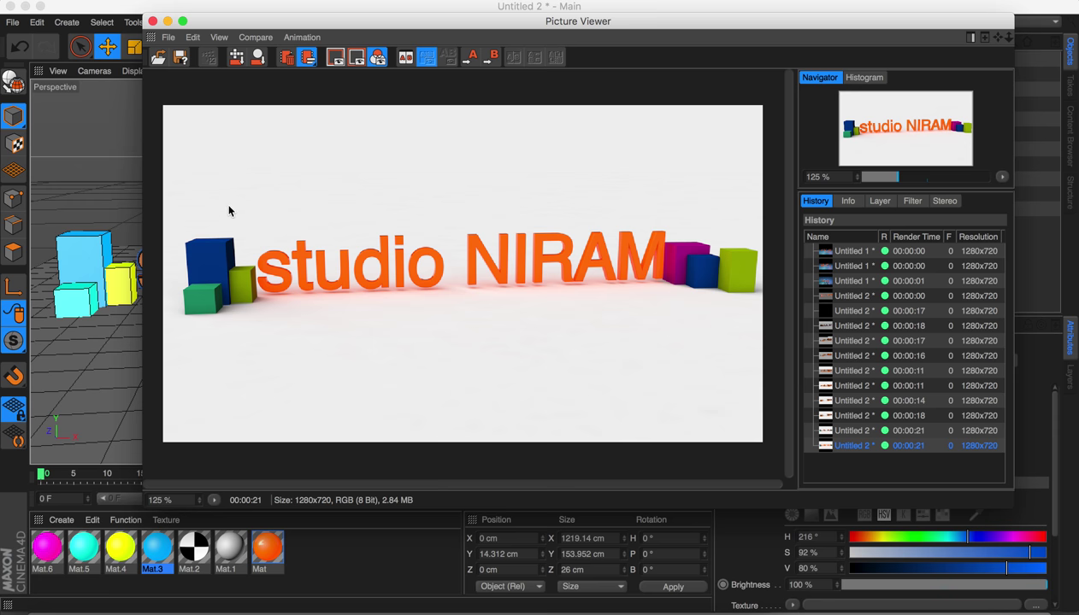
# Step: Render the scene with the luminous cubes to the Picture Viewer, moving the viewer clear of the main toolbar
pyautogui.moveTo(246, 17); pyautogui.dragTo(246, 58)
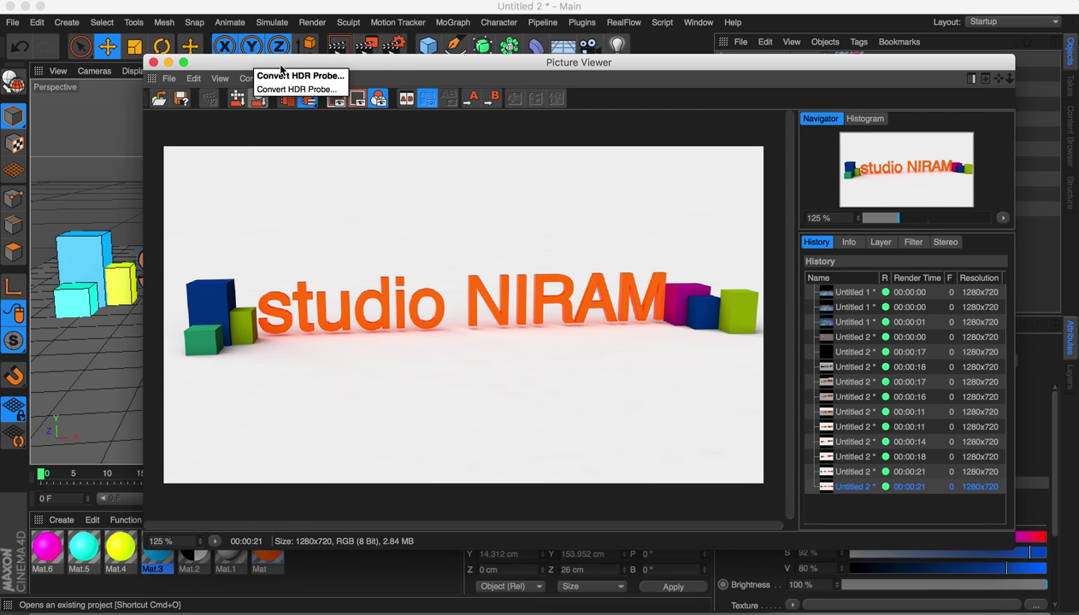
pyautogui.click(369, 46)
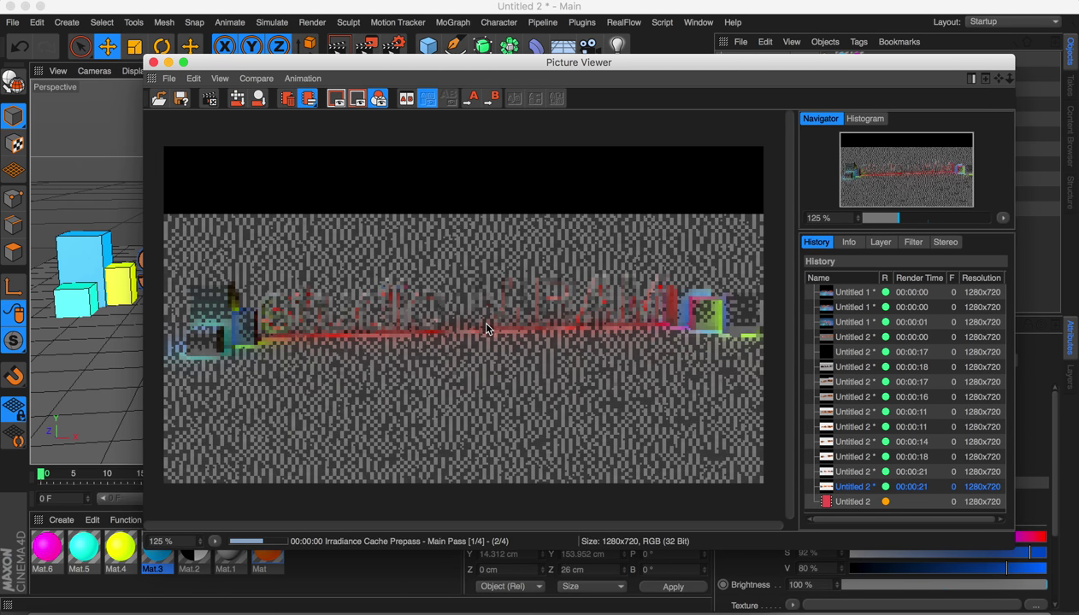